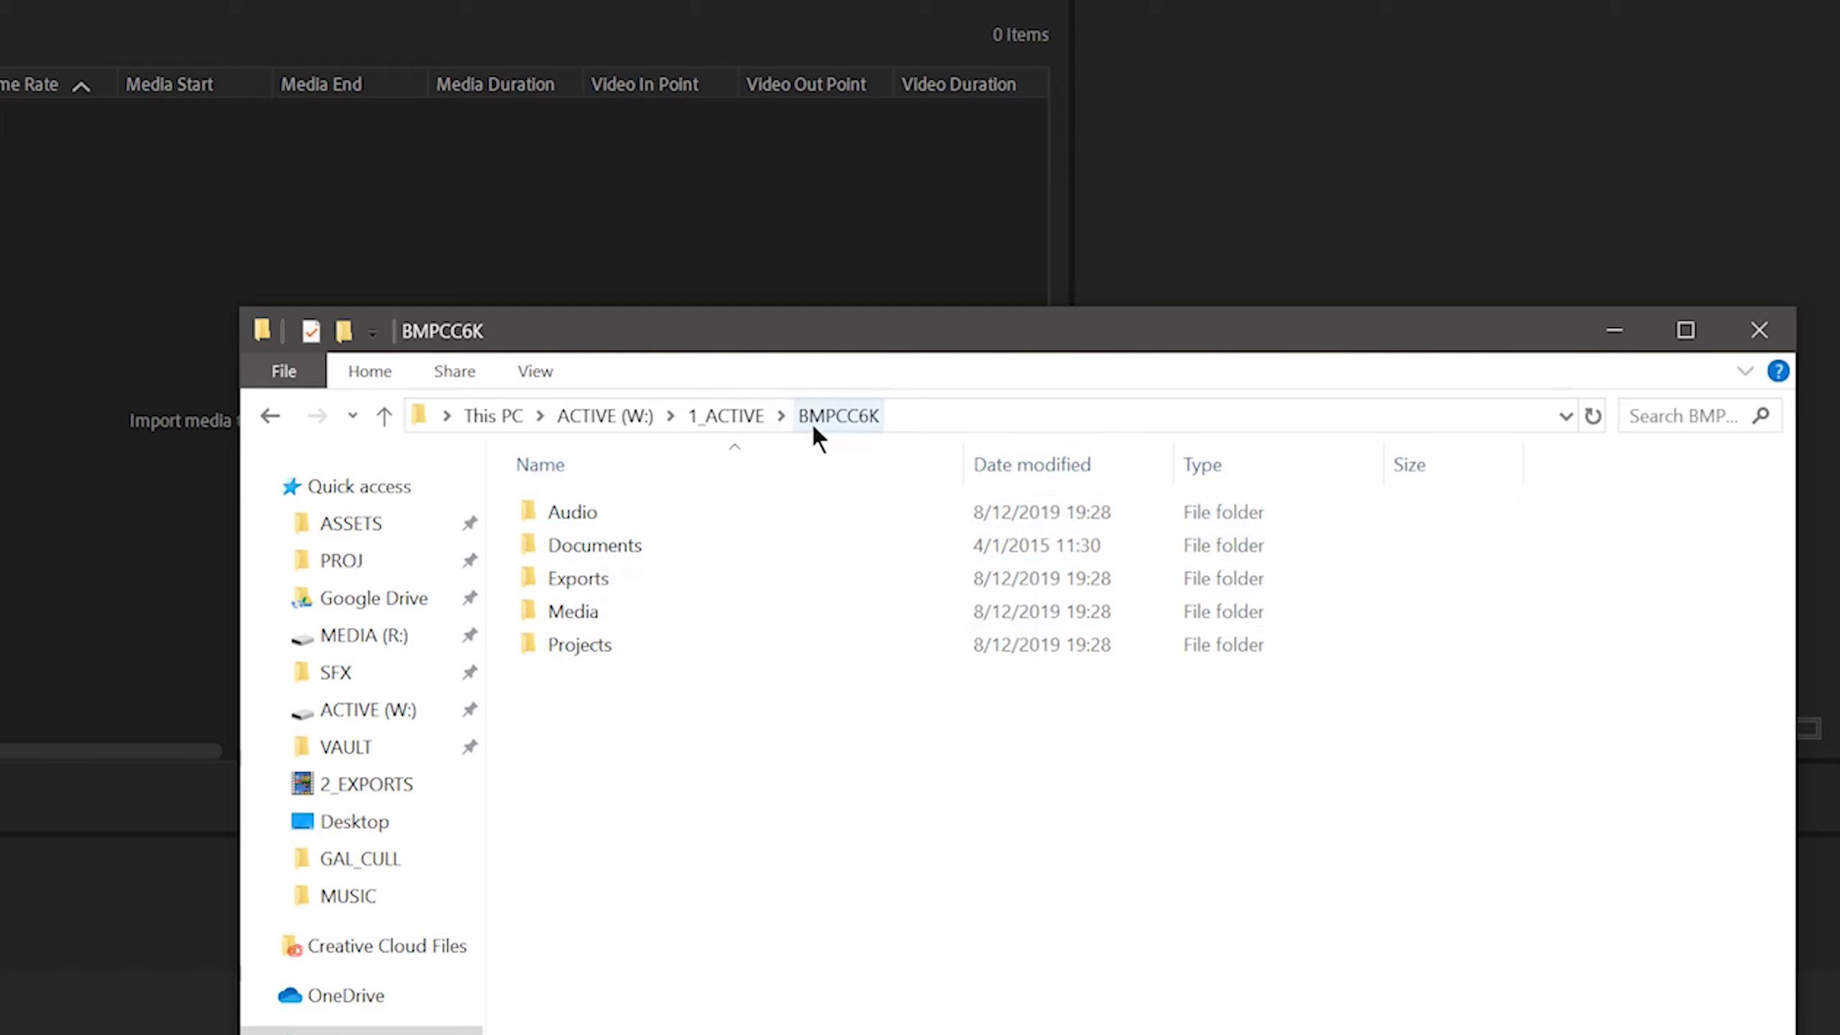
In File Explorer, look inside BMPCC6K's Audio, Documents and Exports folders, returning to BMPCC6K each time
double_click(656, 514)
key(alt+Left)
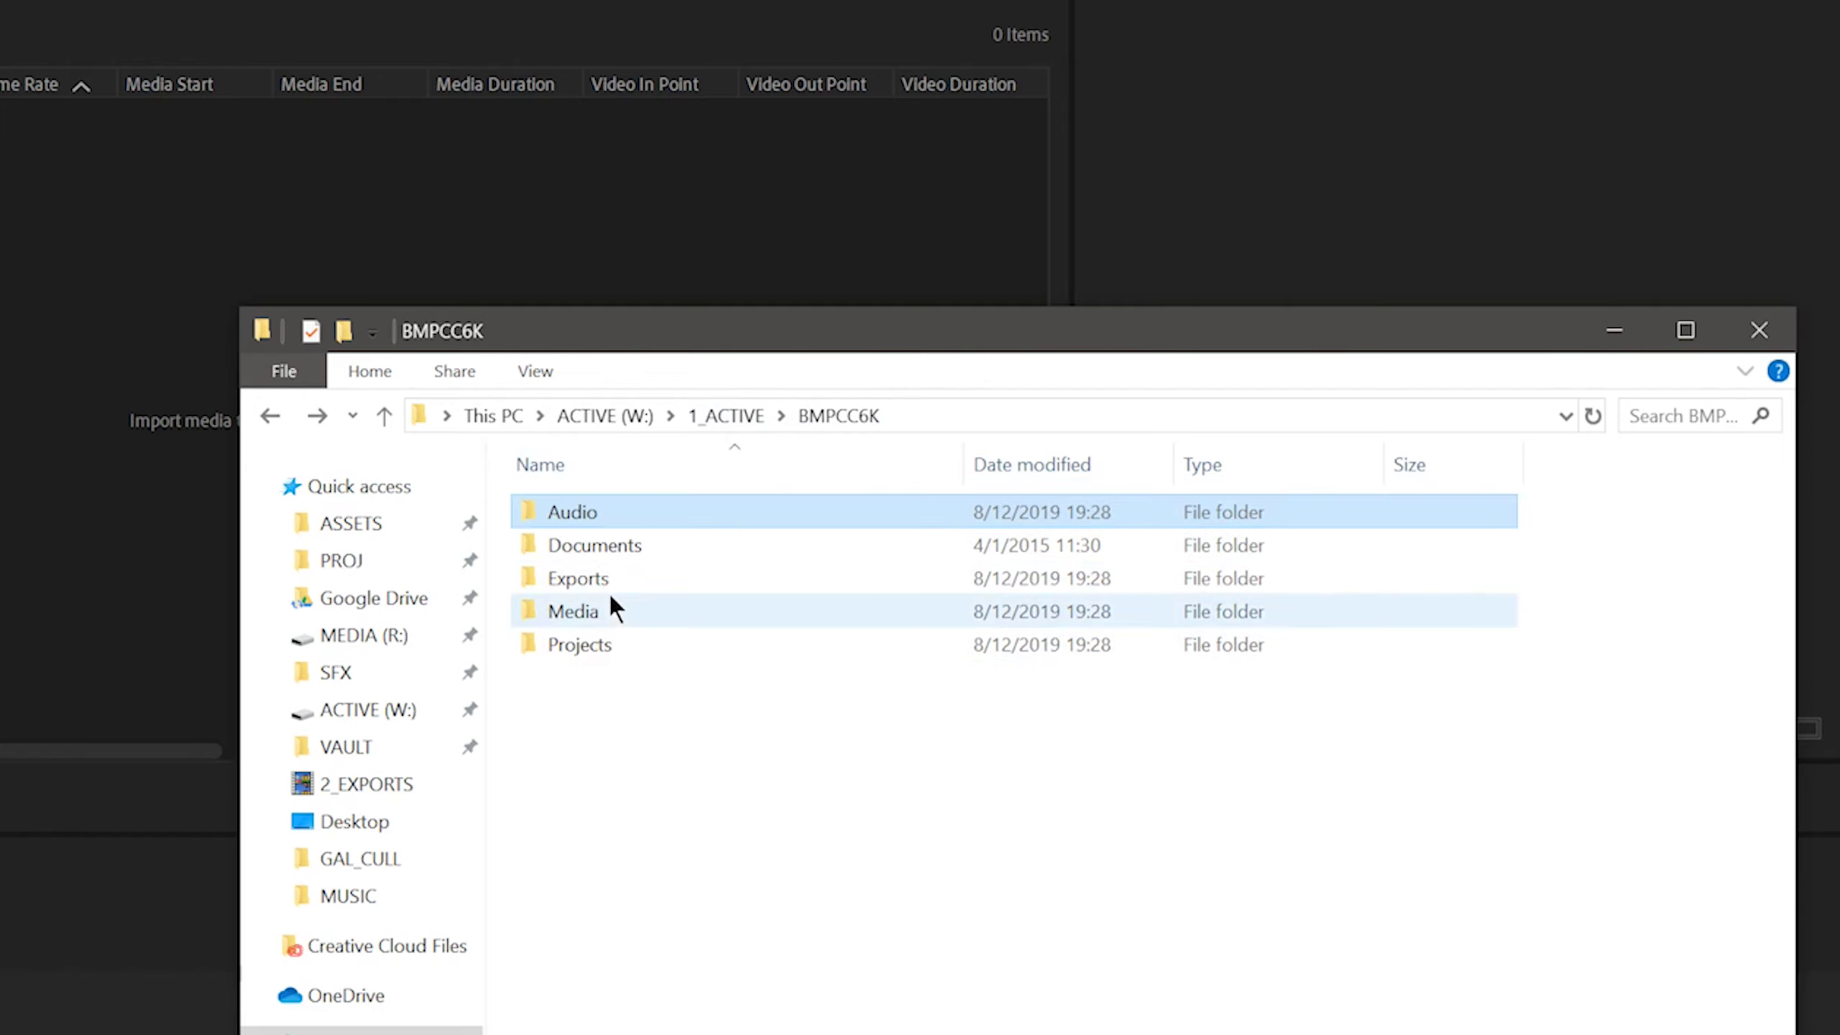
double_click(621, 546)
key(alt+Left)
double_click(593, 580)
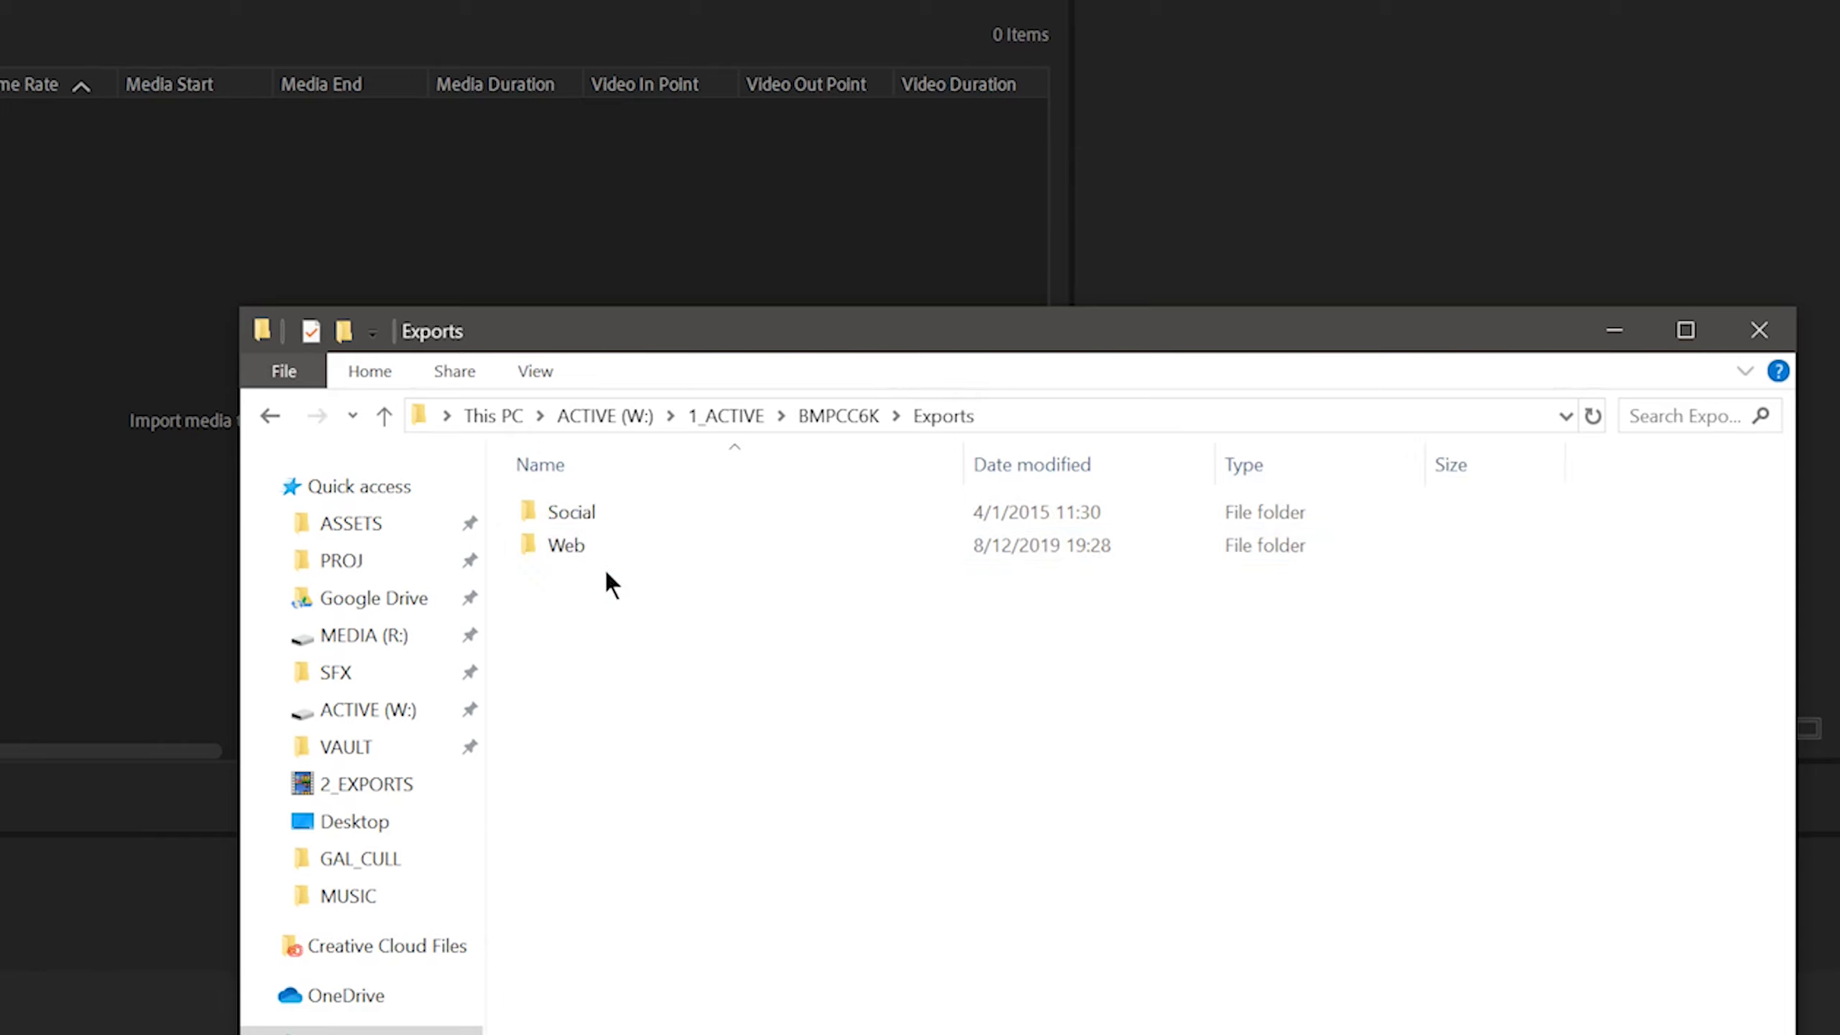
key(alt+Left)
Browse Media > Footage, checking the BM6K_BTS, DCIM and CLOCK_6K folders, then return to Media
double_click(606, 612)
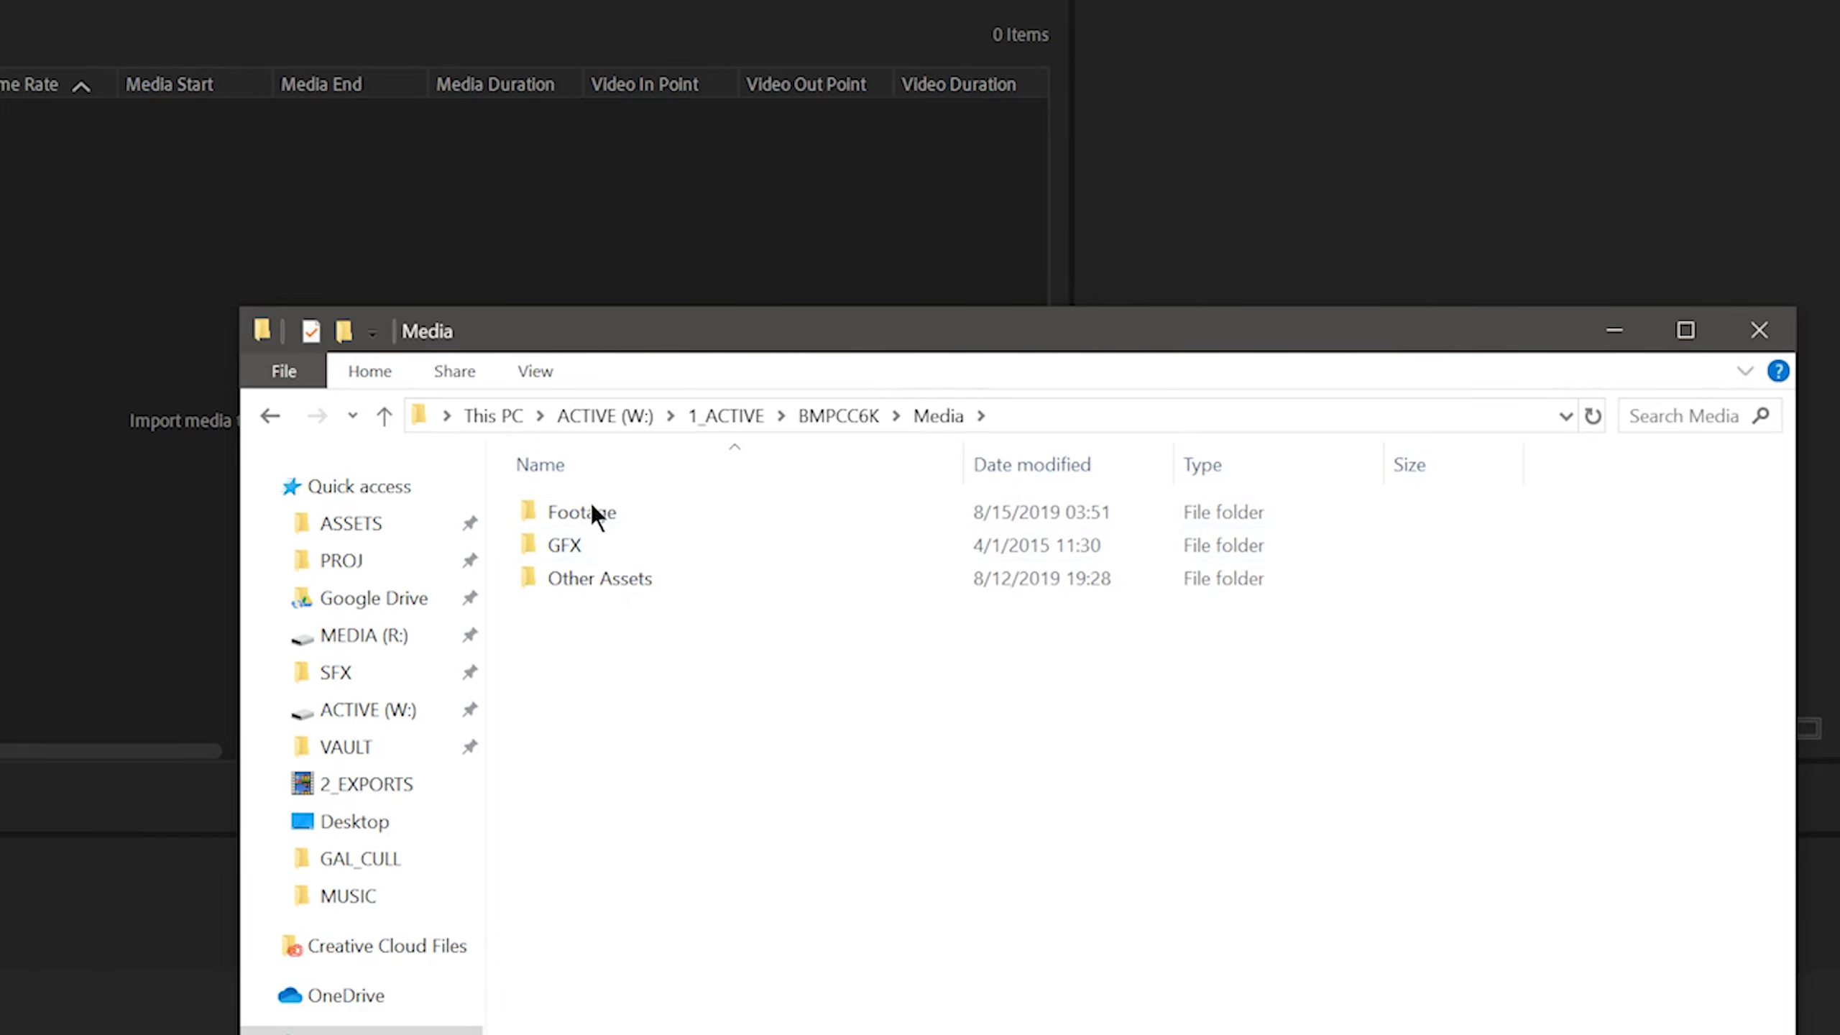
double_click(592, 513)
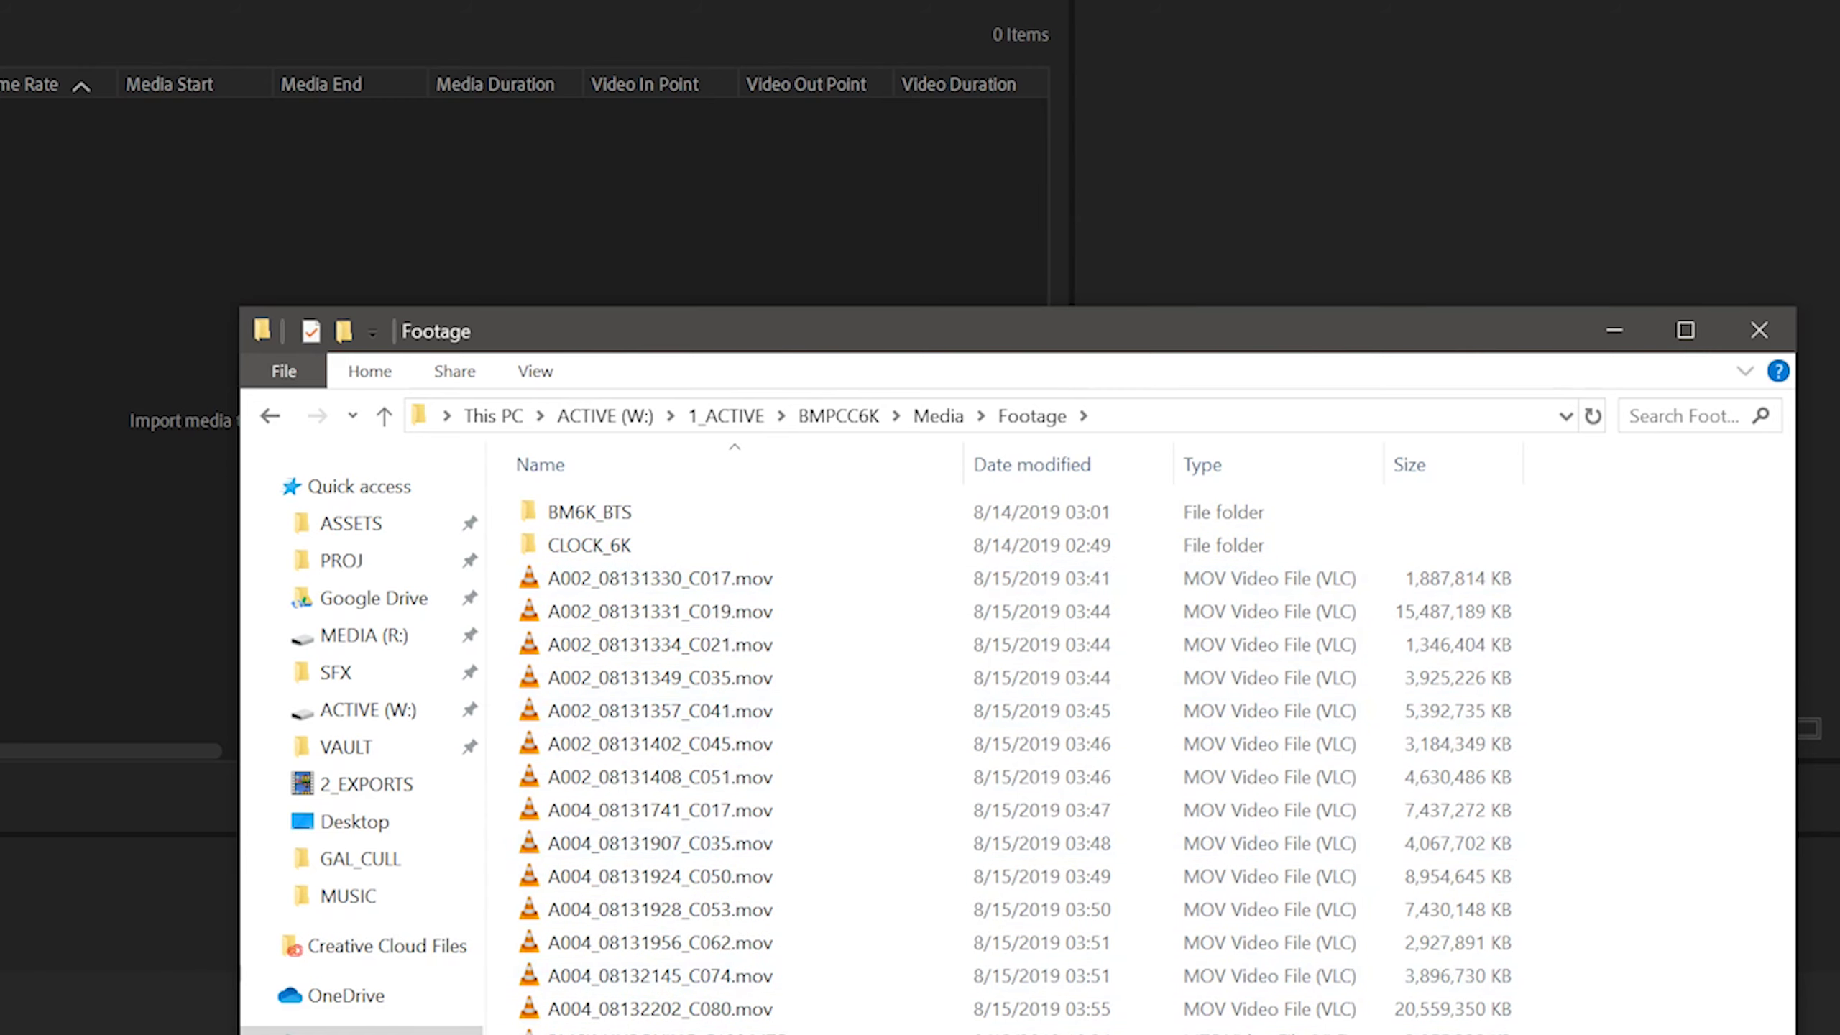
double_click(592, 513)
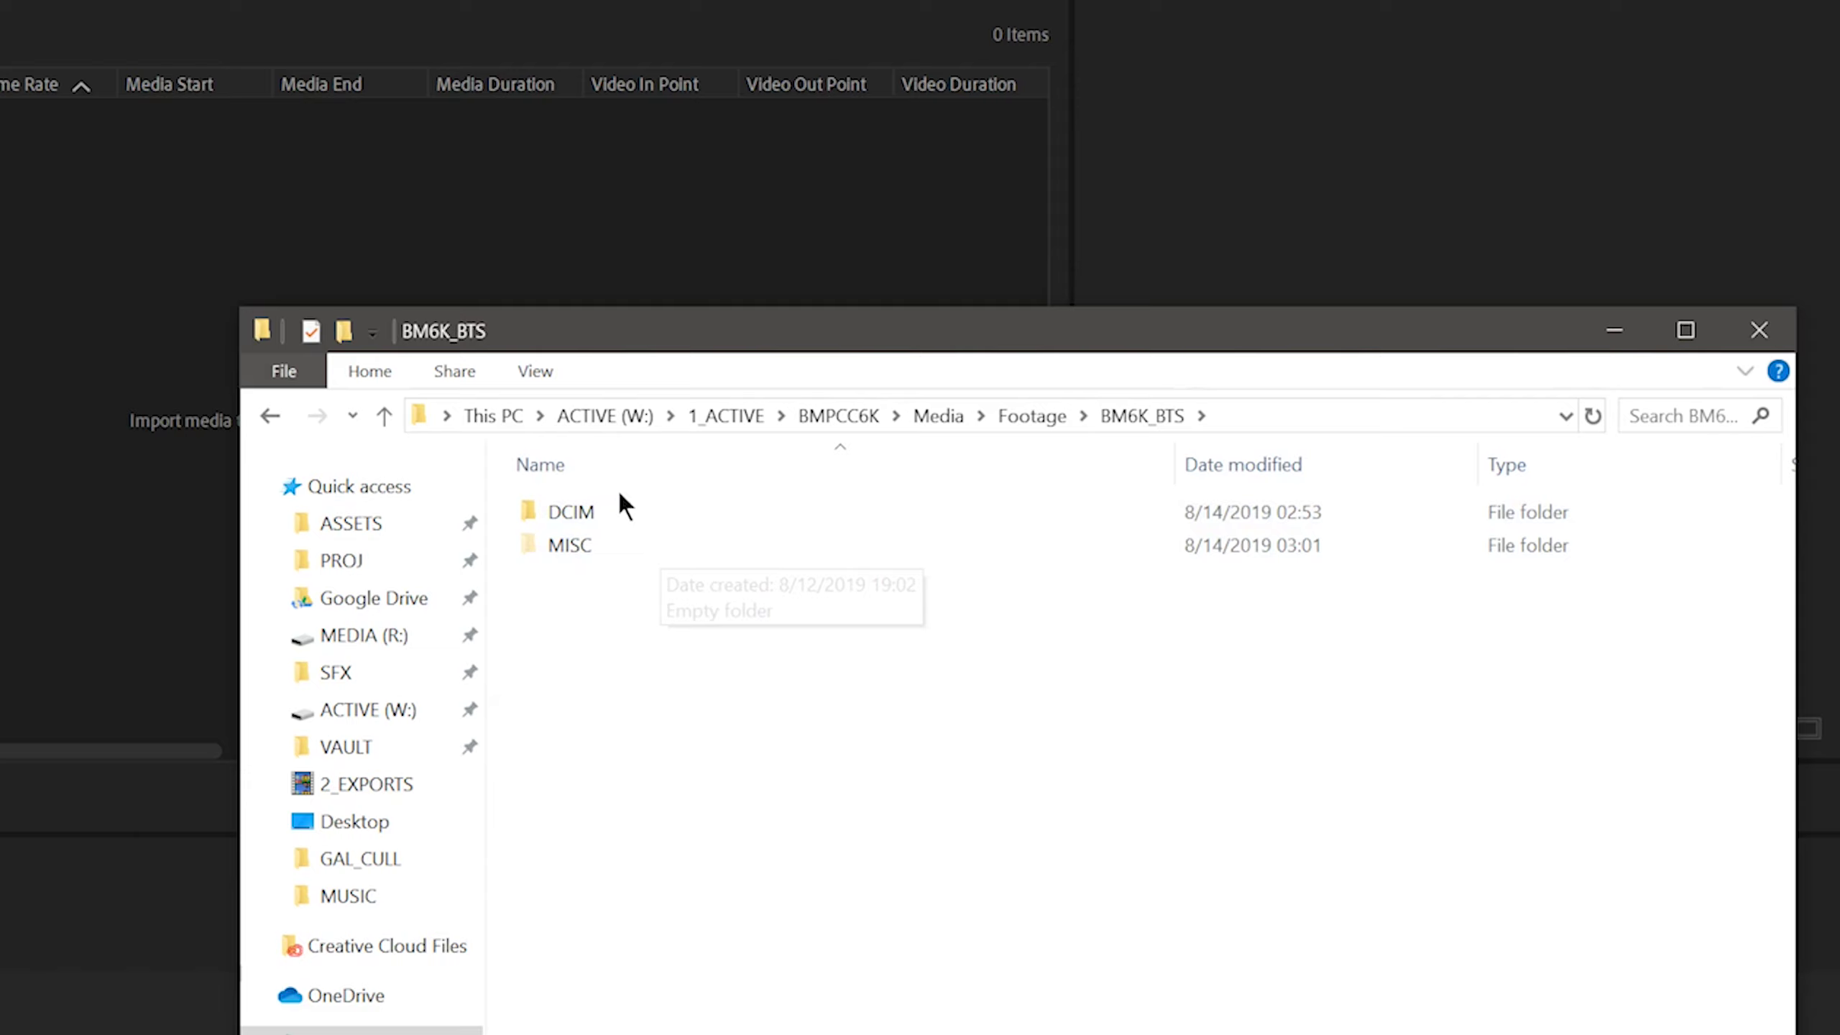
double_click(614, 511)
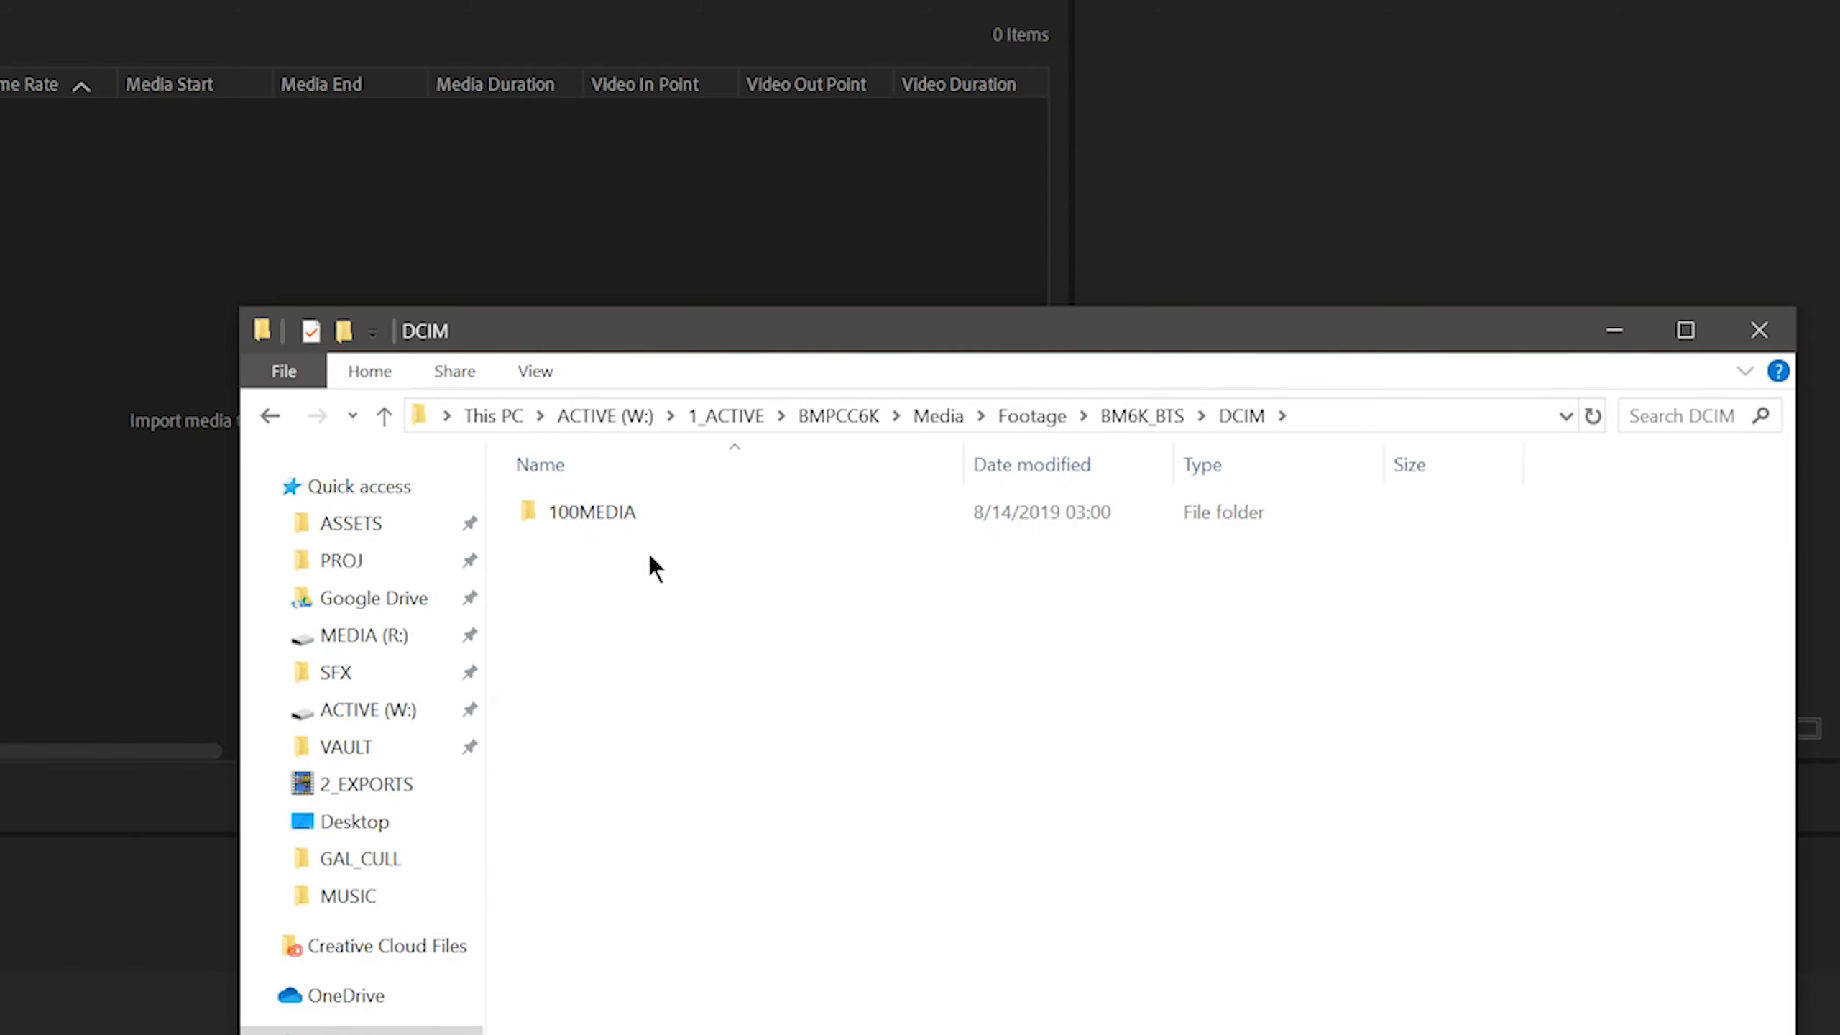
key(BackSpace)
key(BackSpace)
double_click(626, 547)
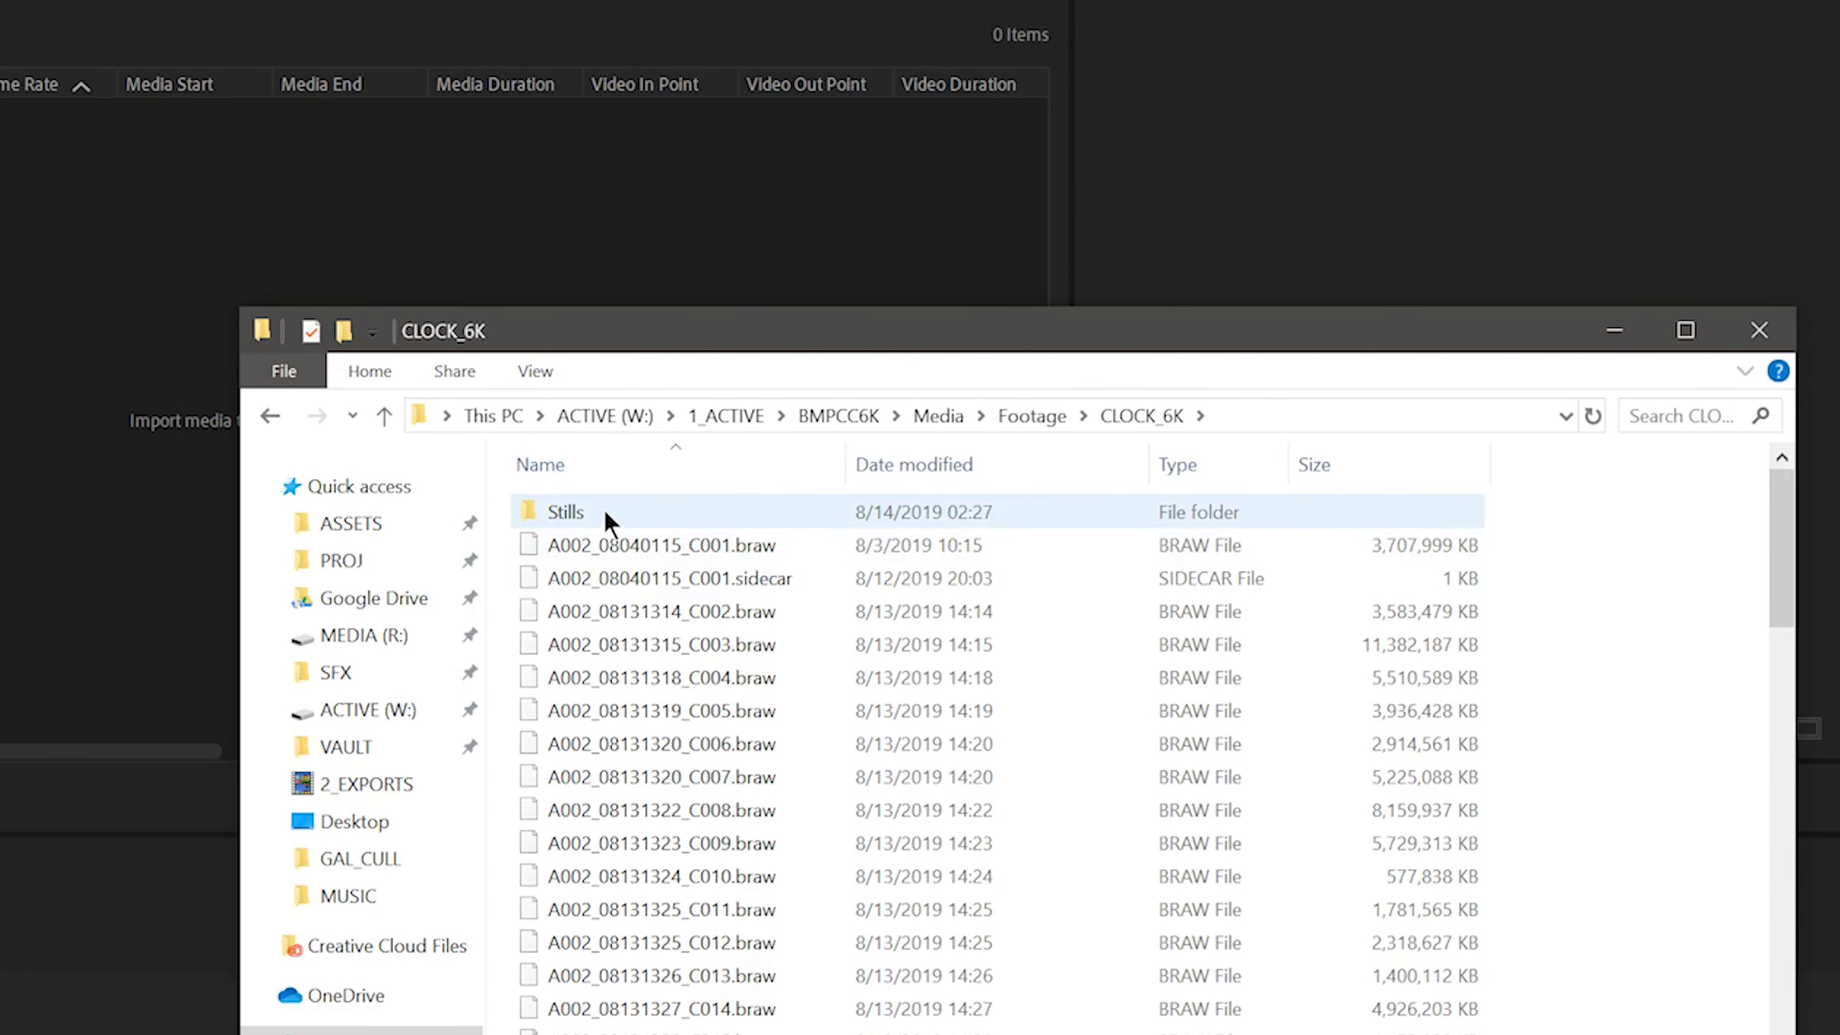
scroll(739, 754, down, 13)
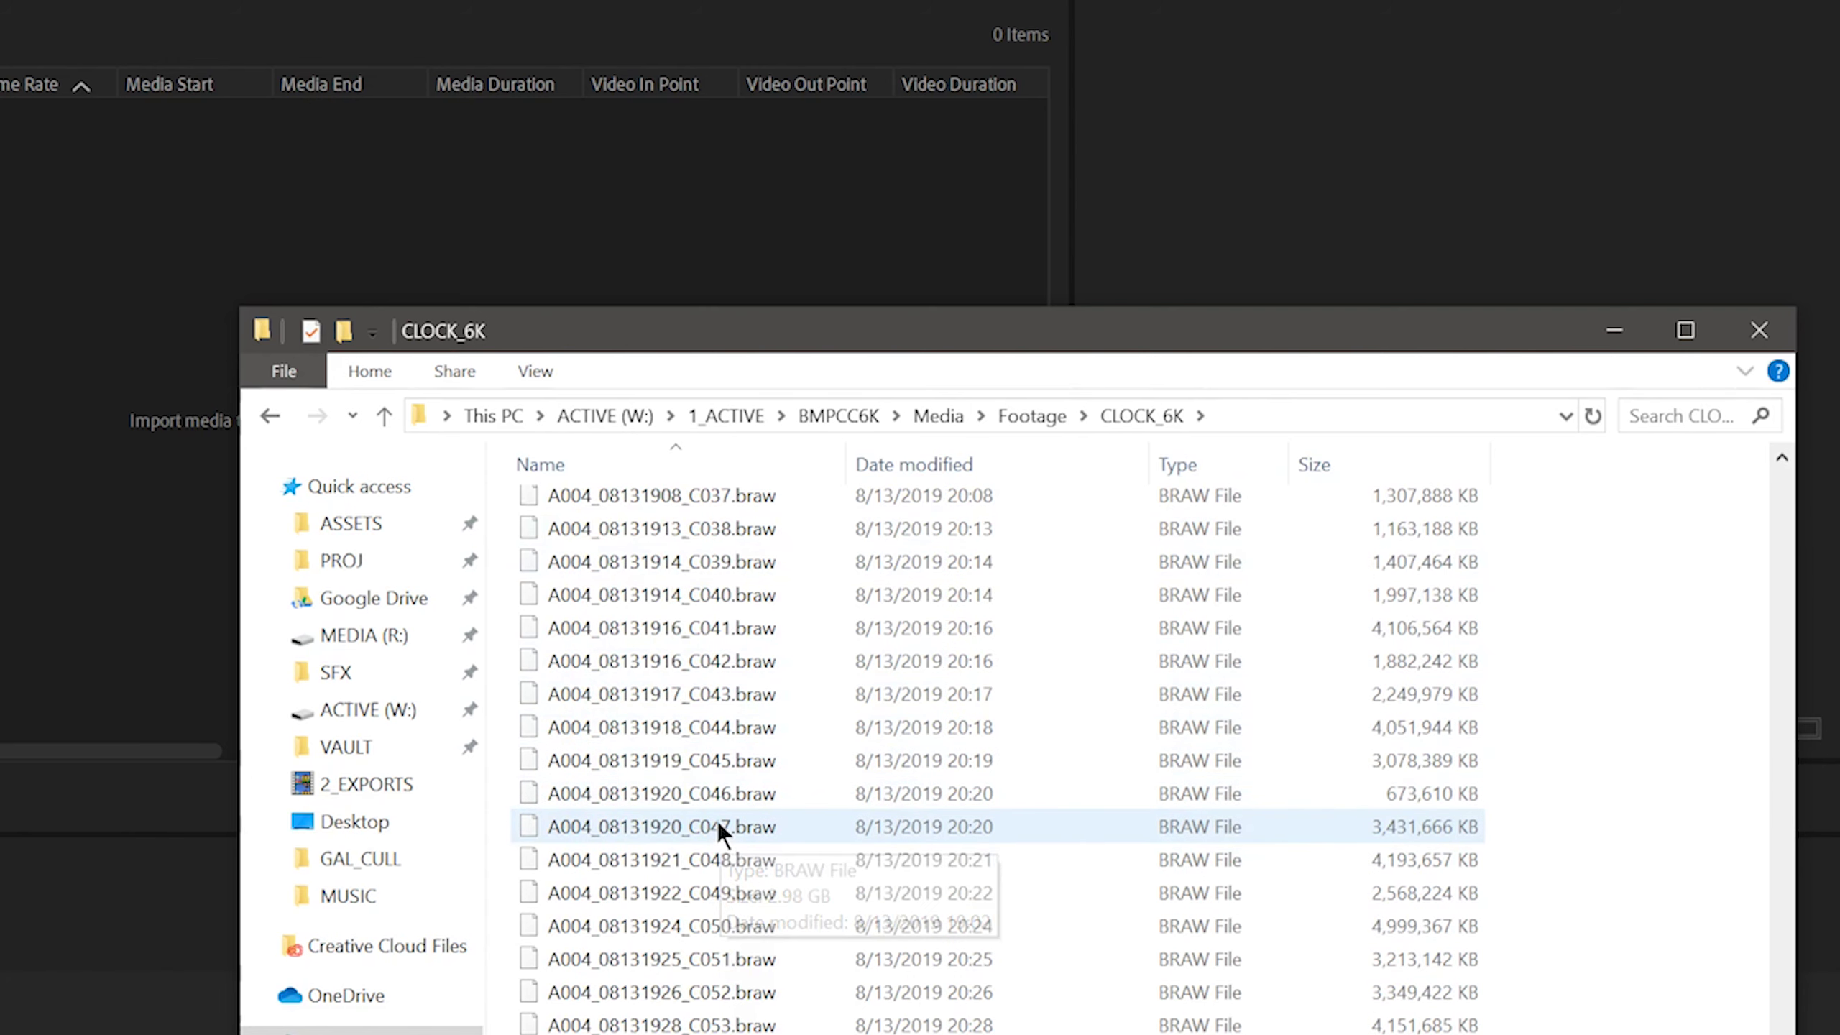
scroll(720, 827, up, 8)
key(BackSpace)
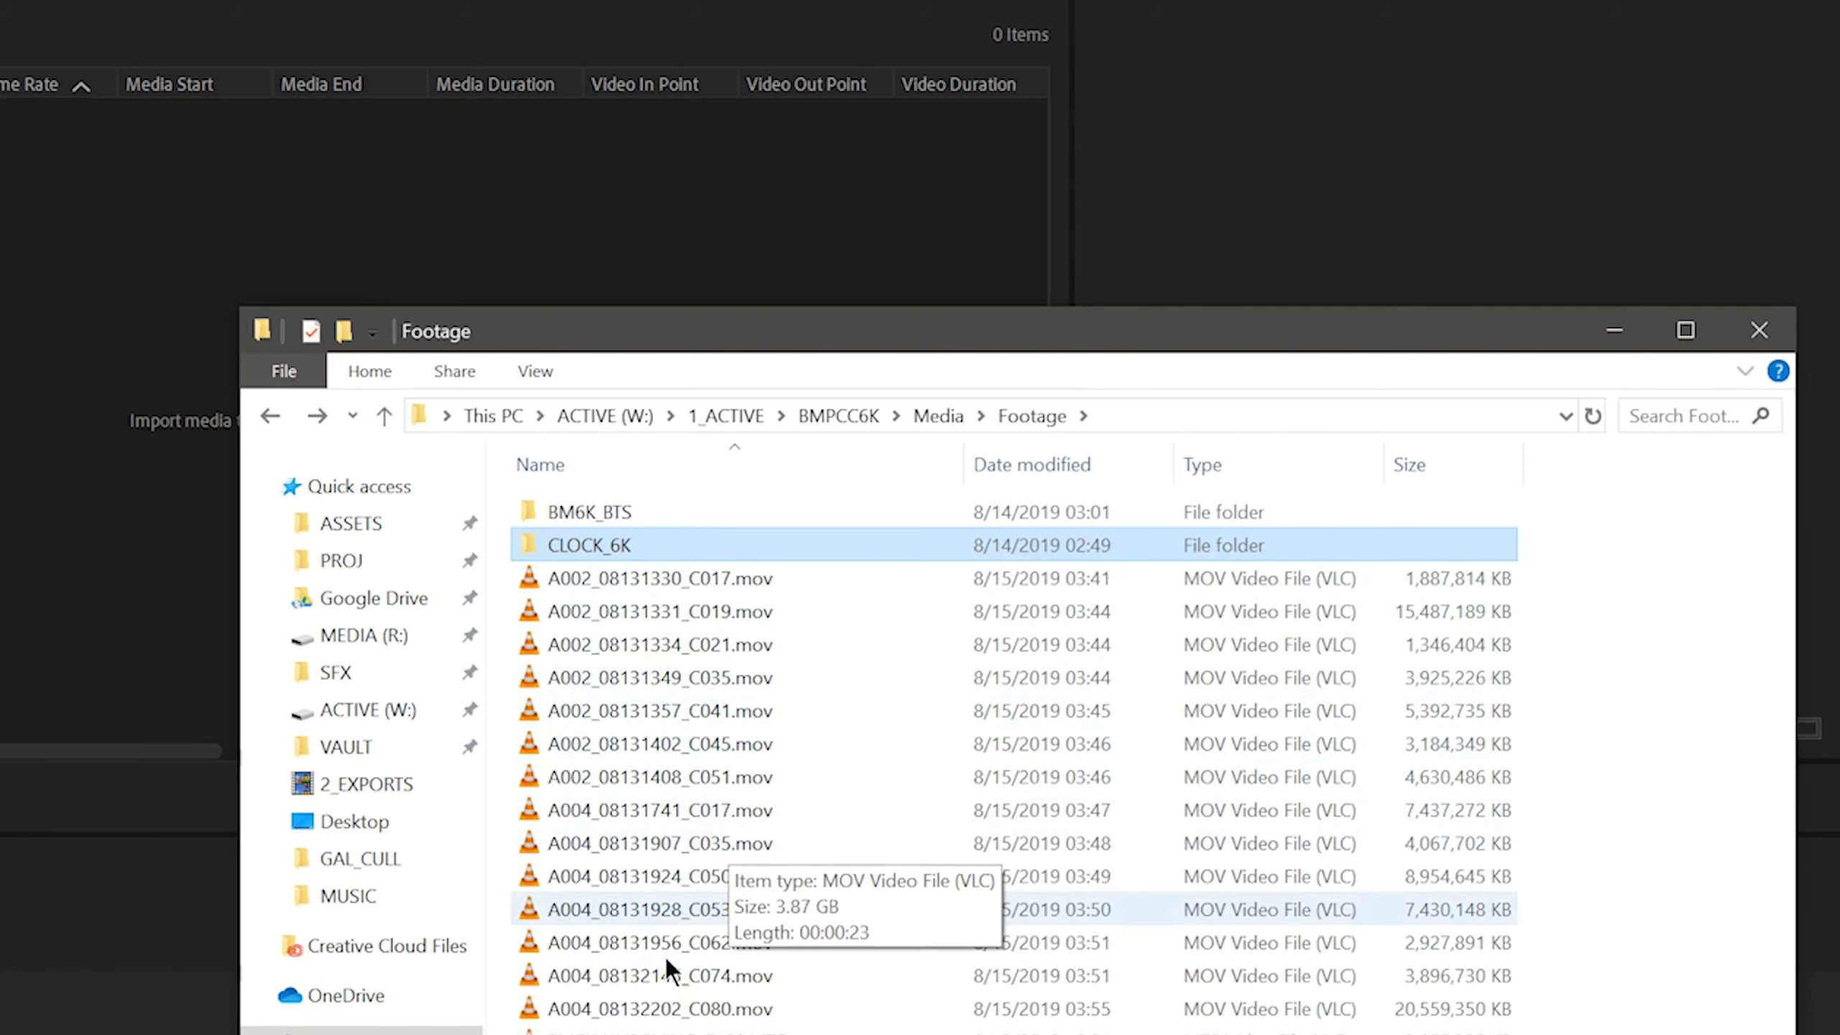
key(BackSpace)
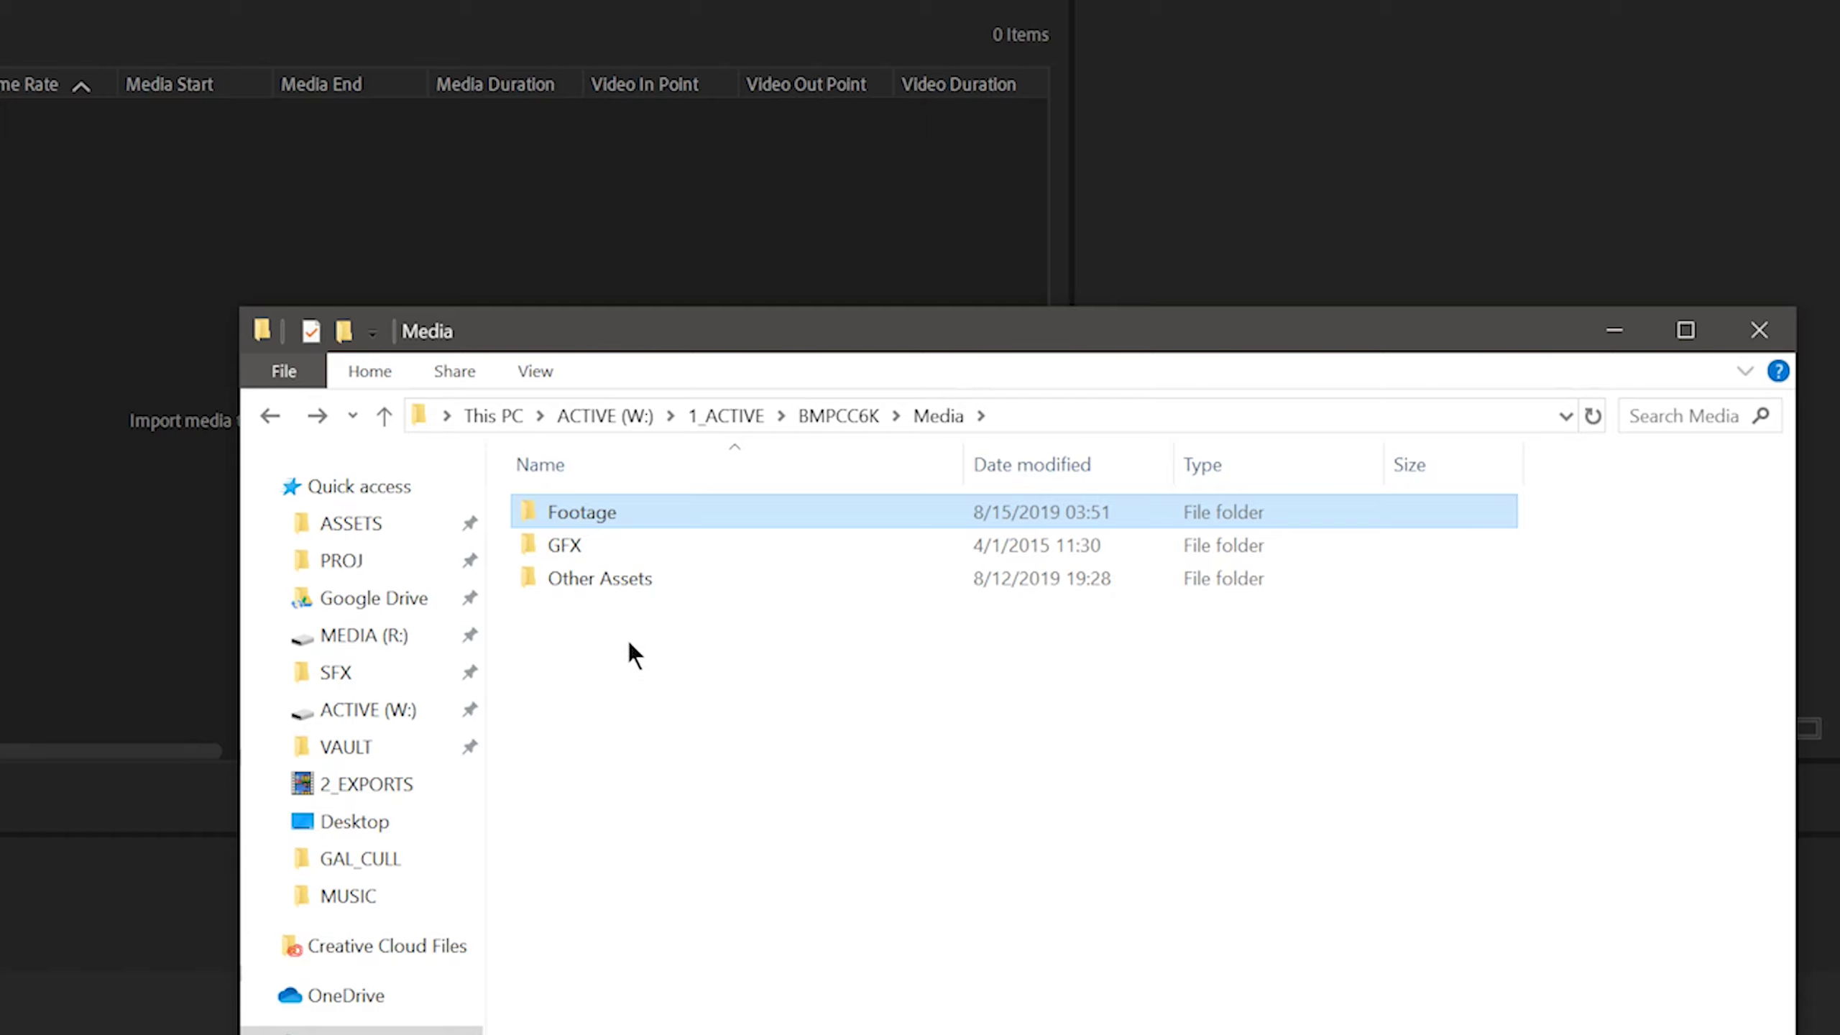
Create a new bin named Bin in the WATCHTOWER project and start an import into it
click(0, 318)
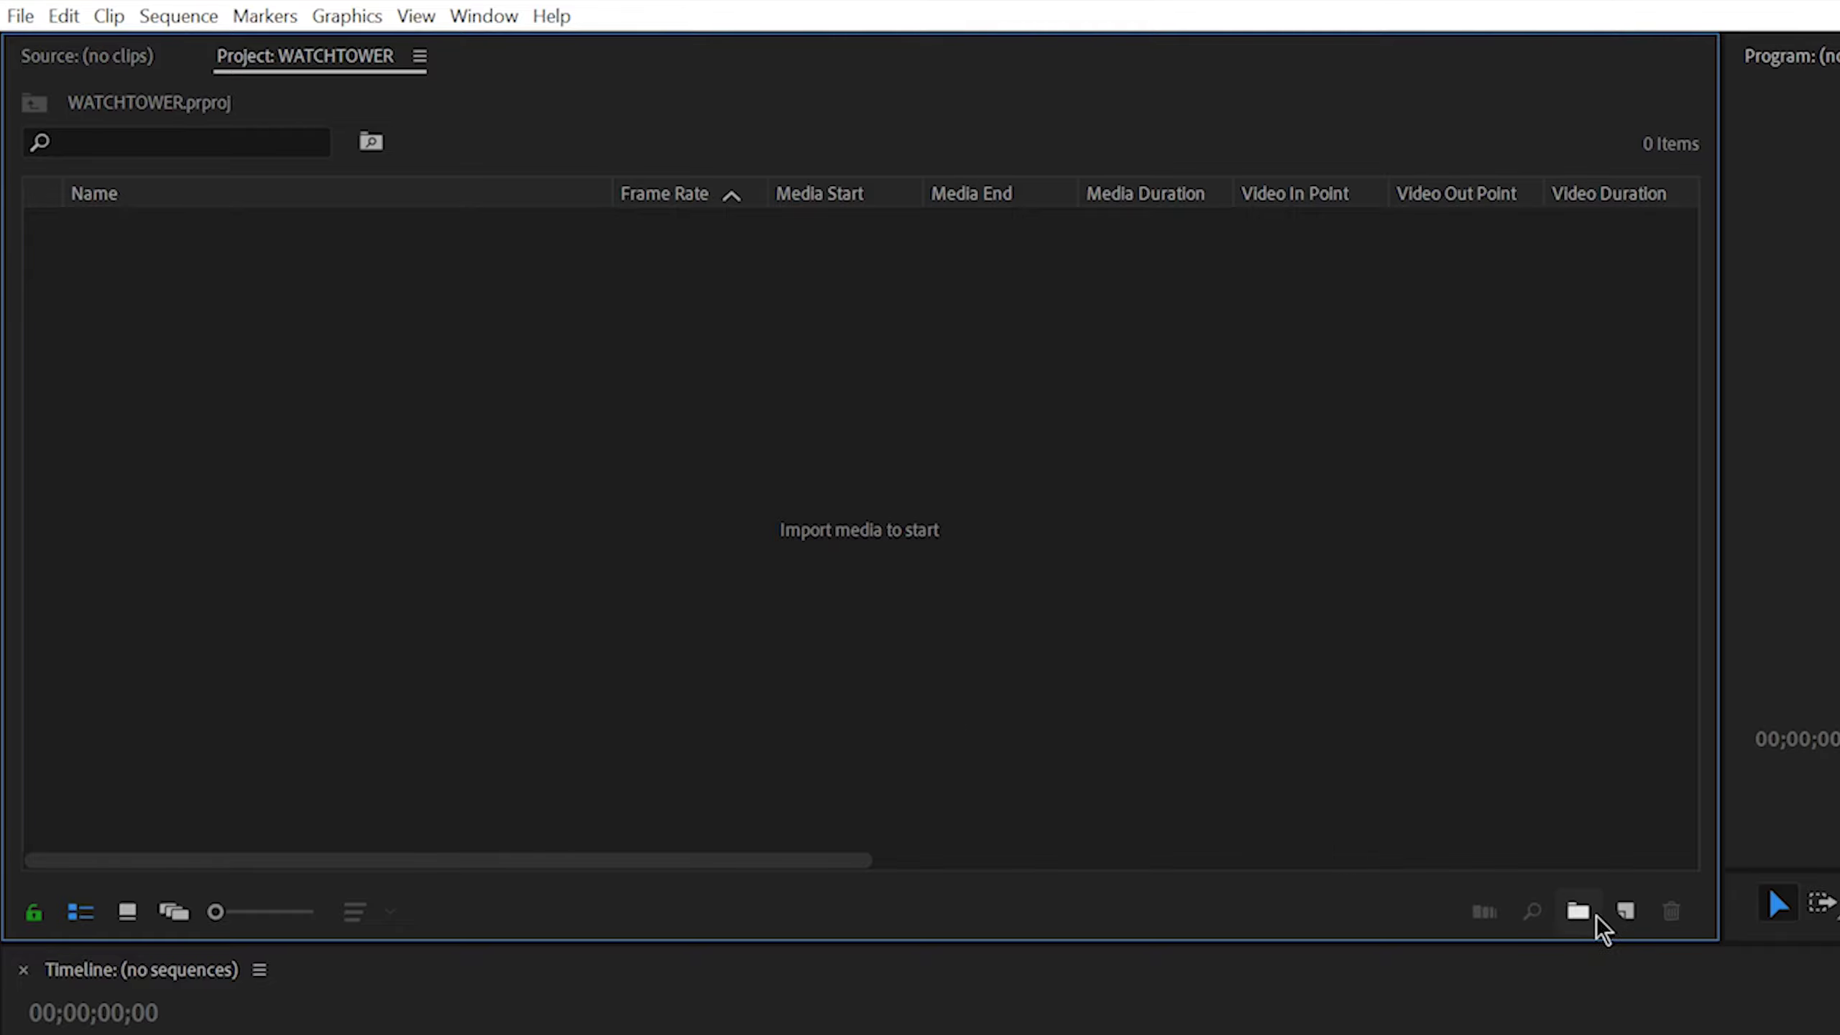
click(1577, 911)
click(155, 275)
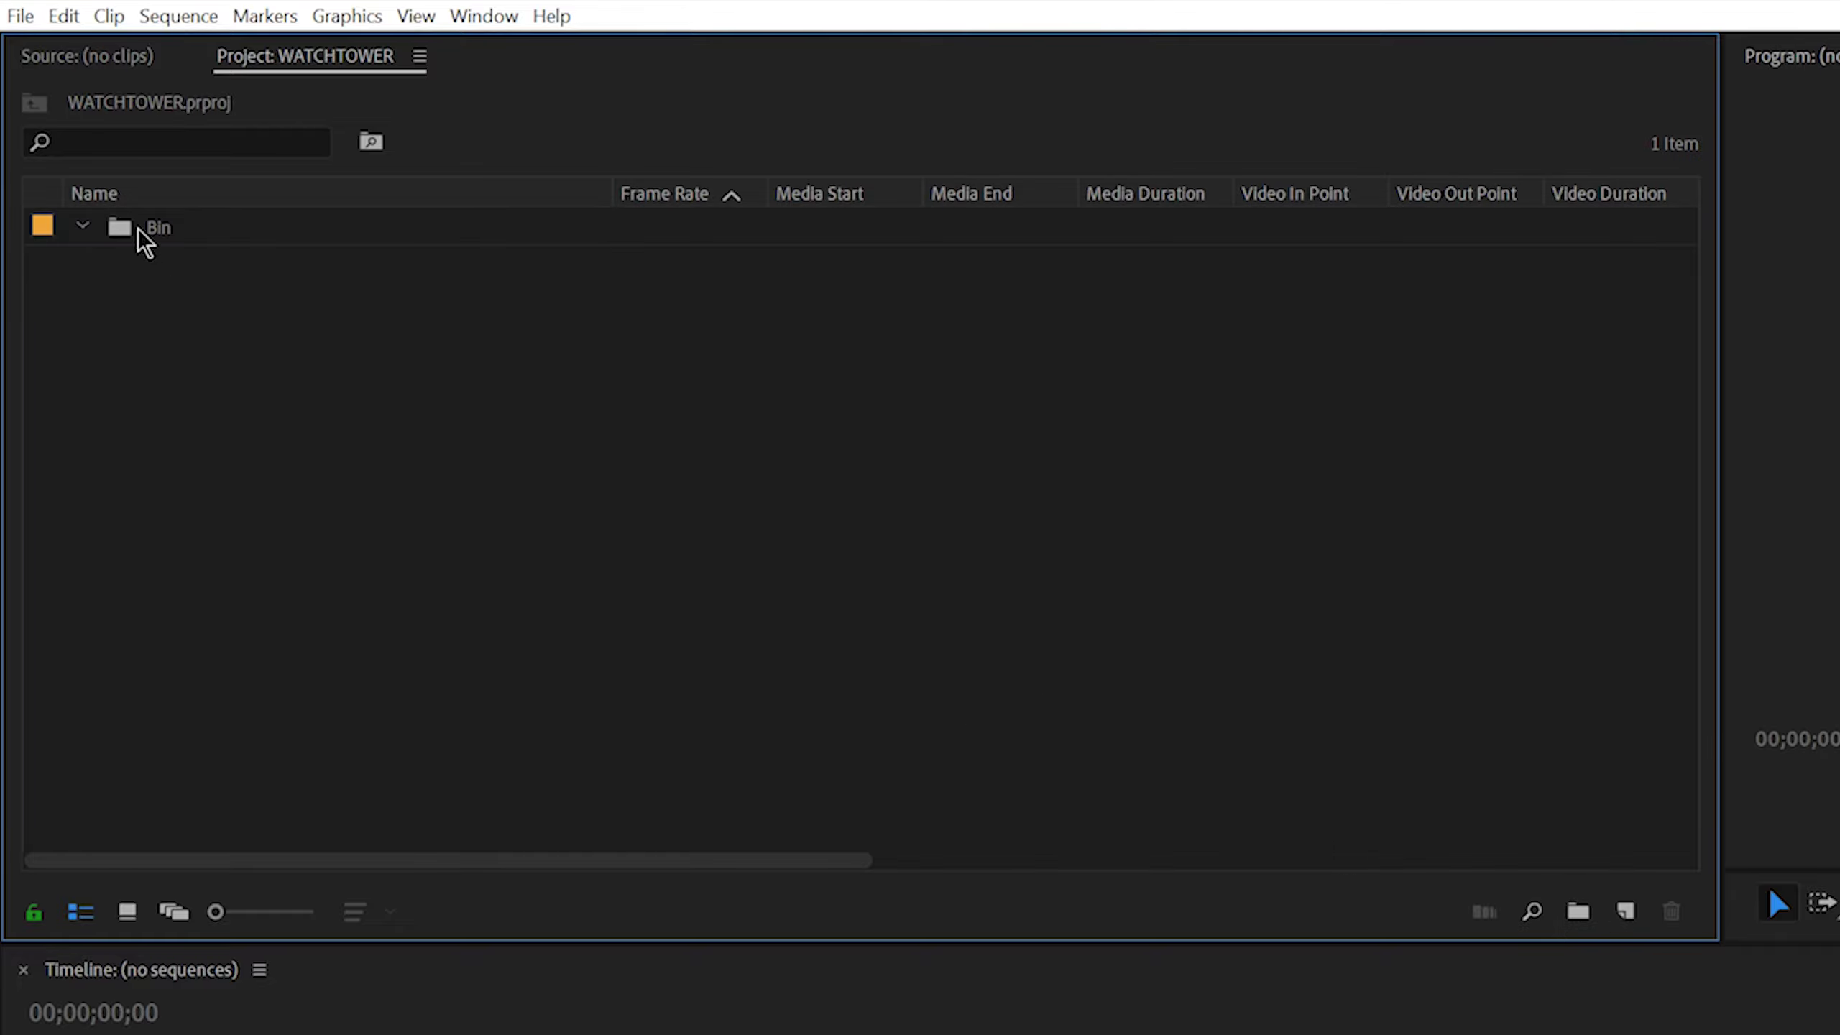
right_click(146, 243)
click(265, 560)
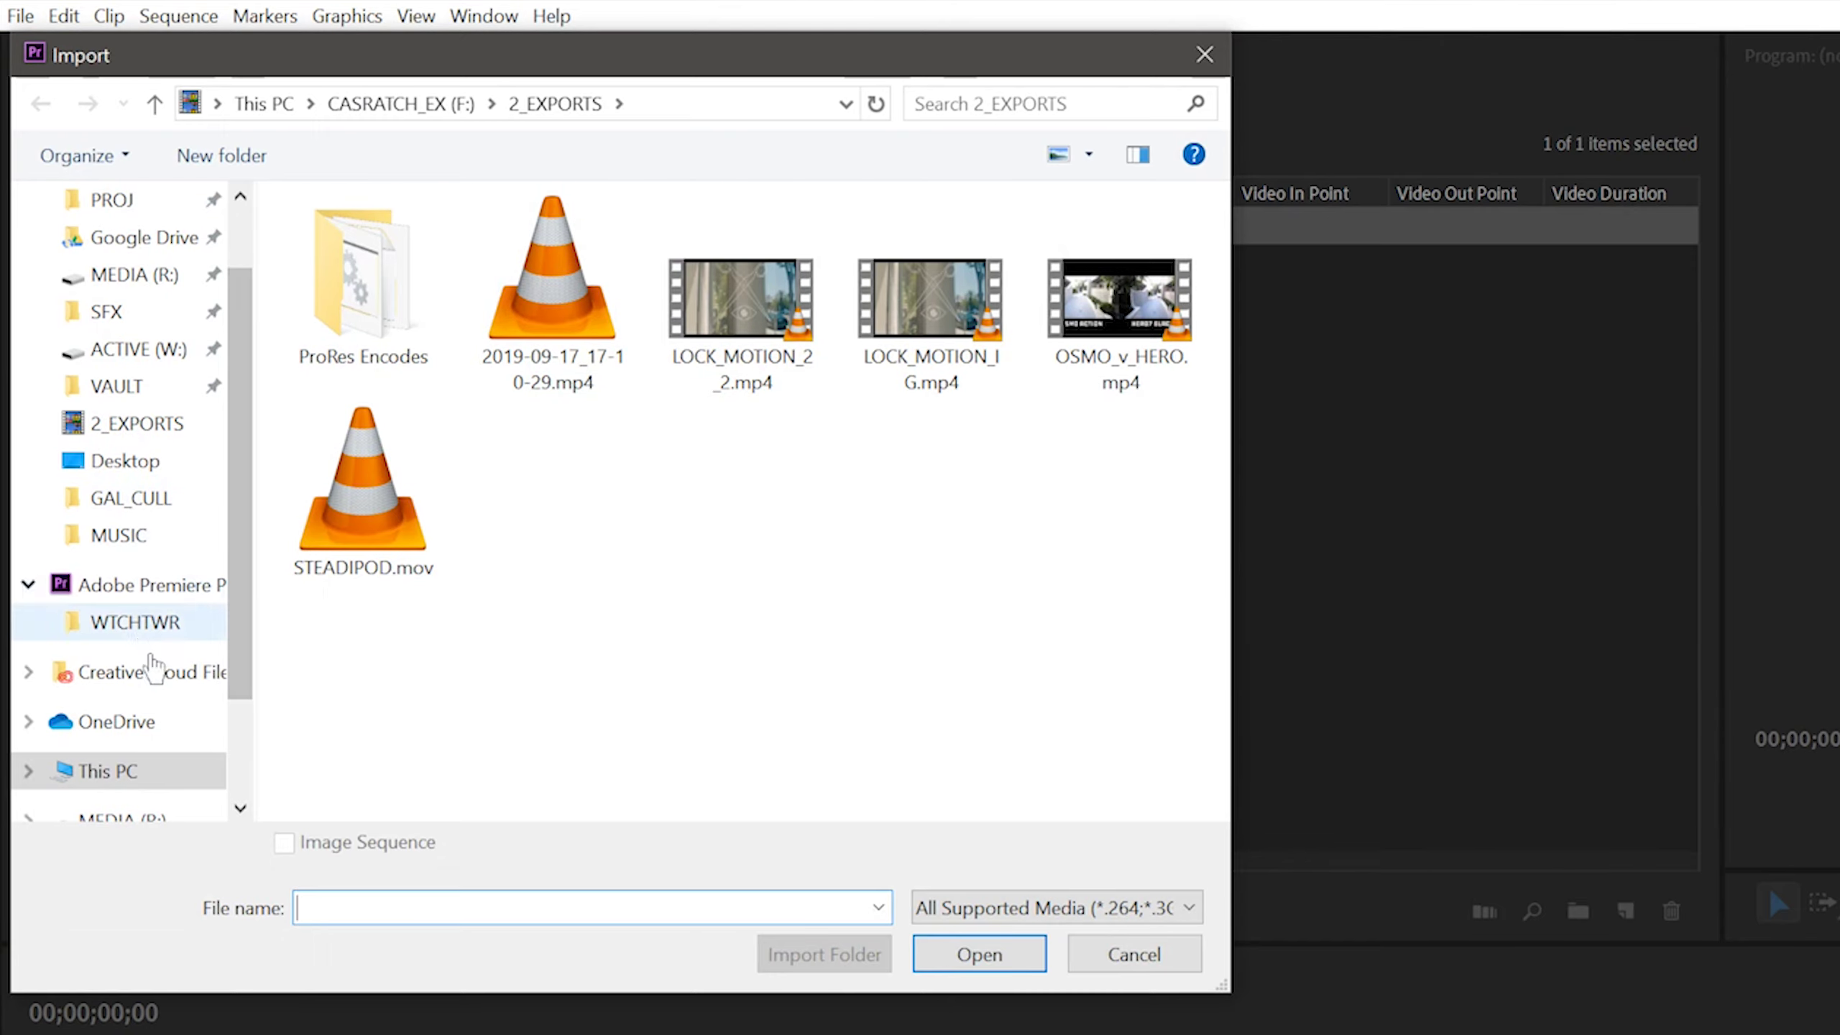
Navigate to W:\1_ACTIVE\BMPCC6K\Media\Footage and select the first clip
click(116, 348)
double_click(435, 253)
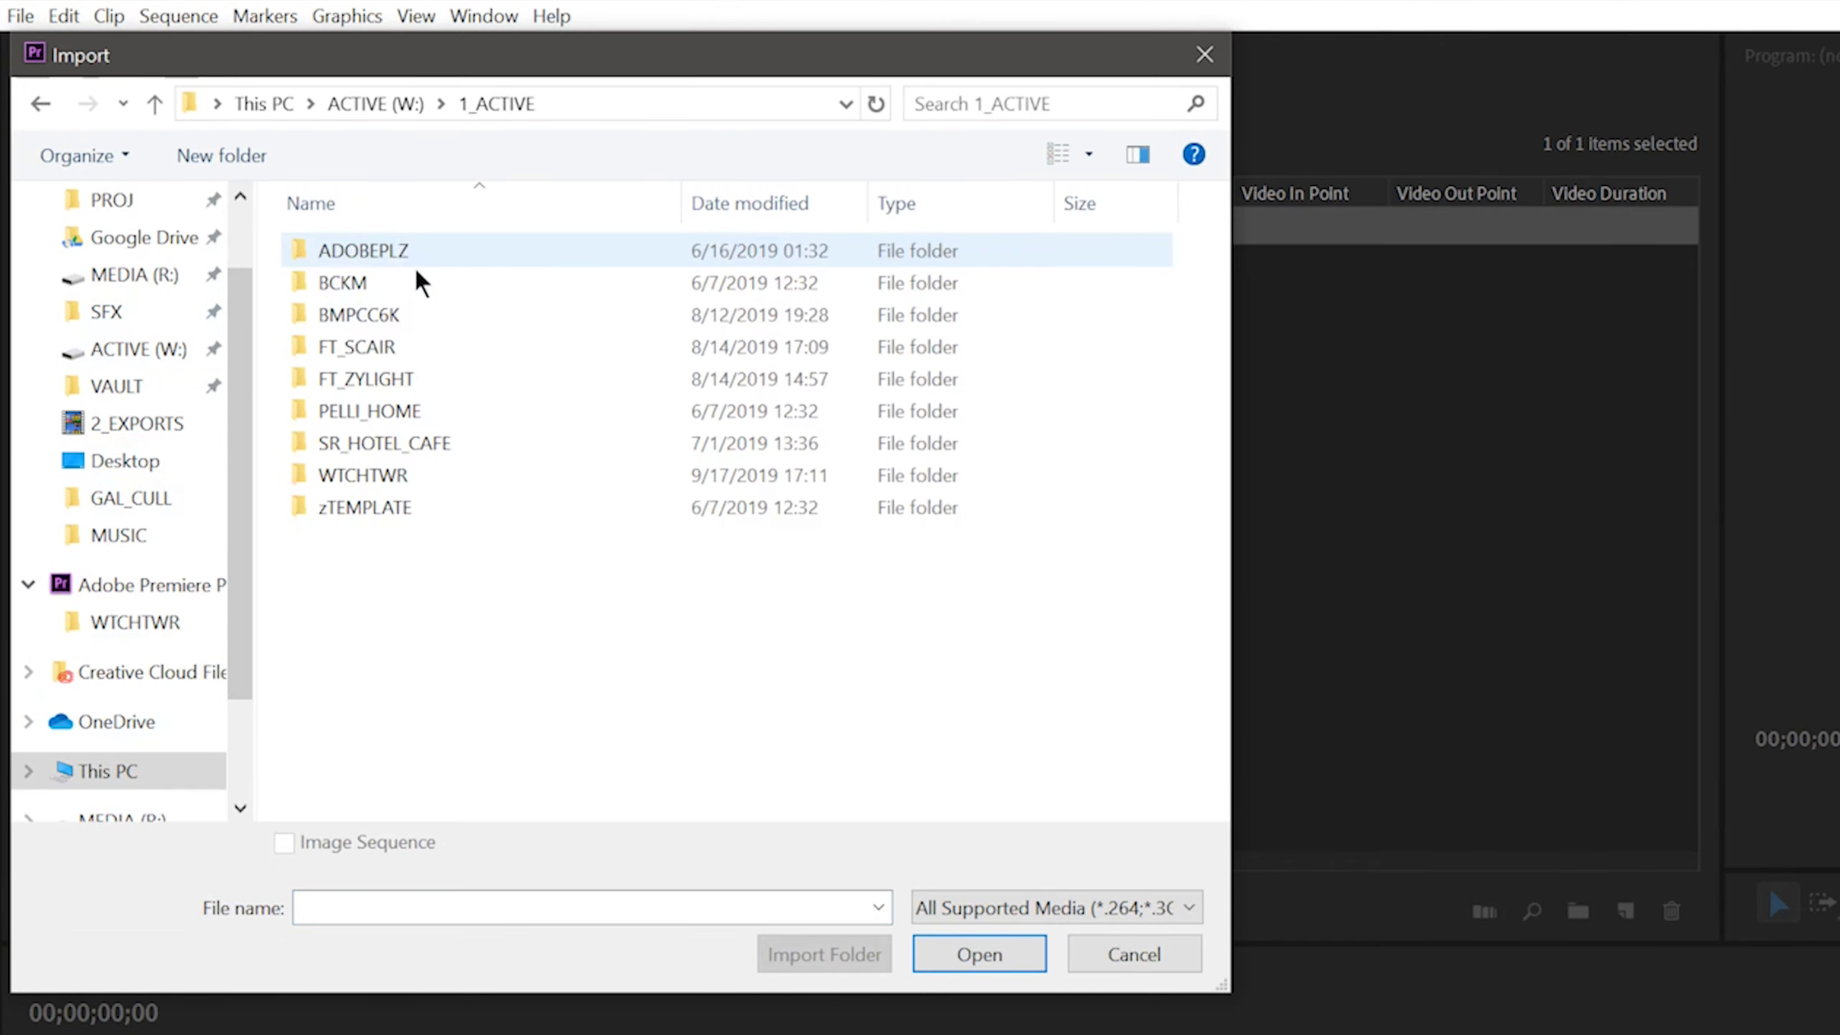
double_click(412, 315)
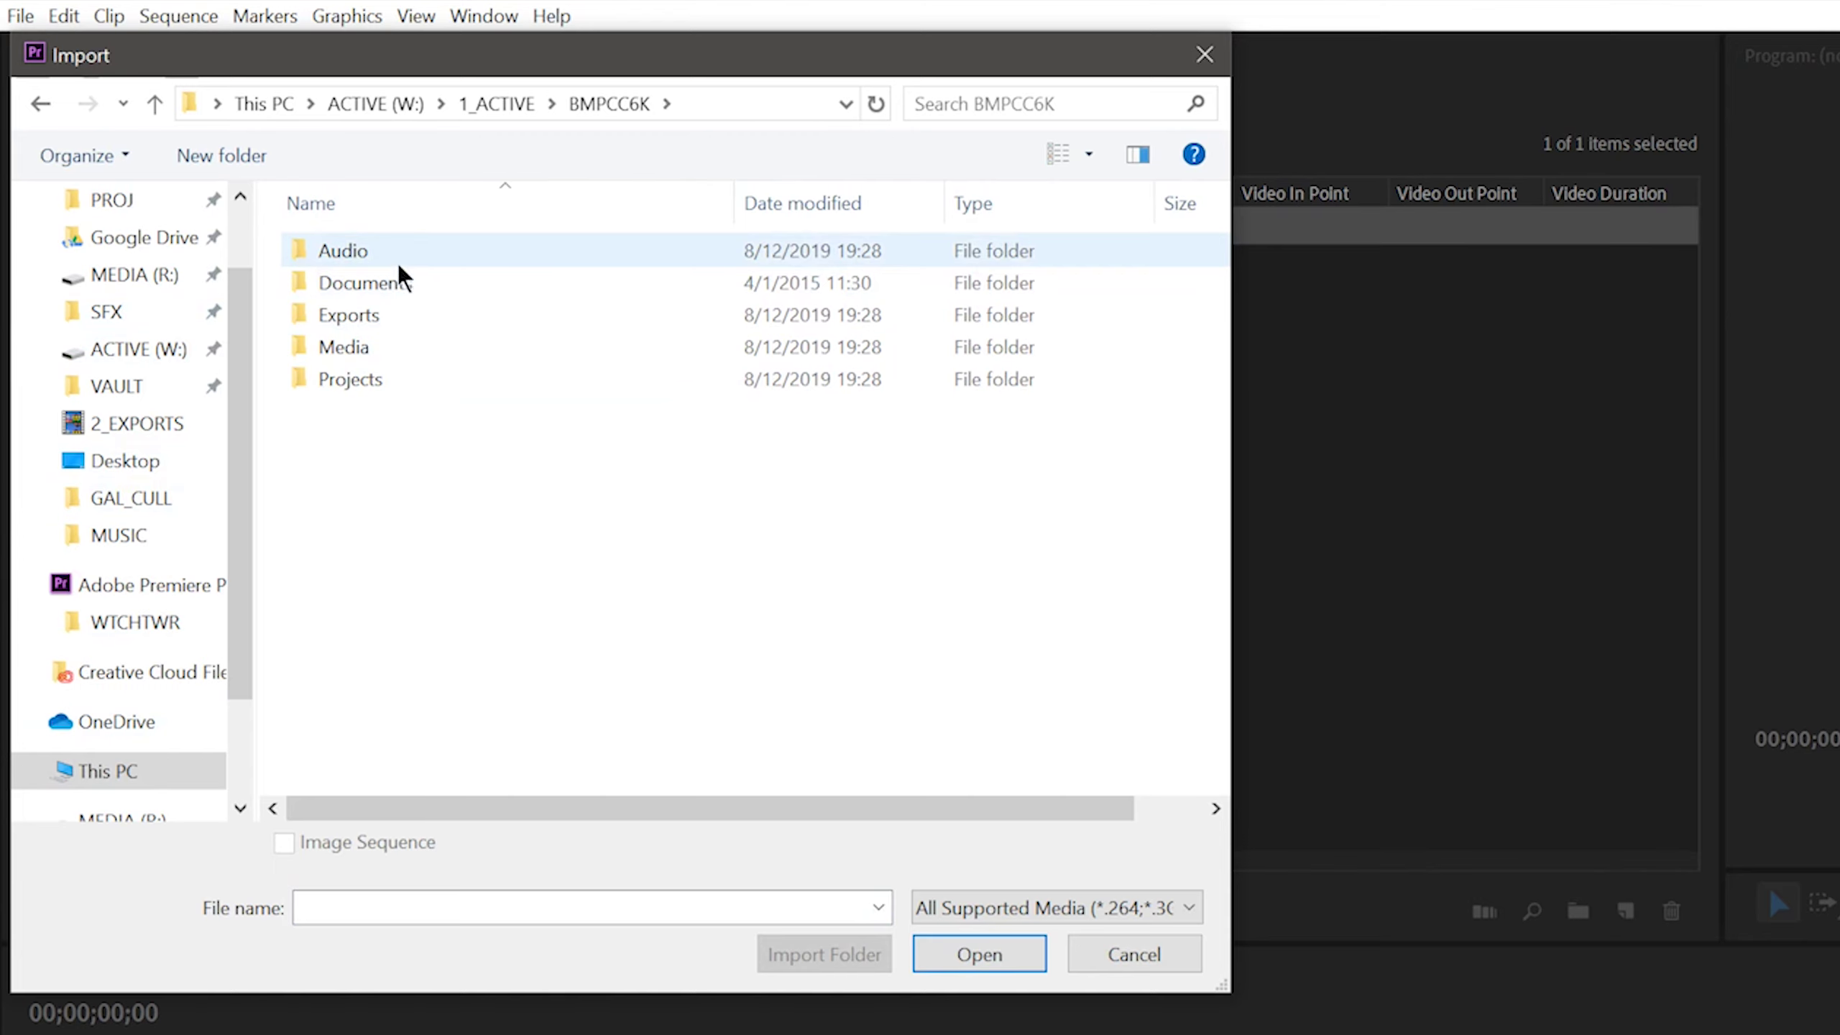
double_click(391, 384)
key(alt+Left)
click(388, 348)
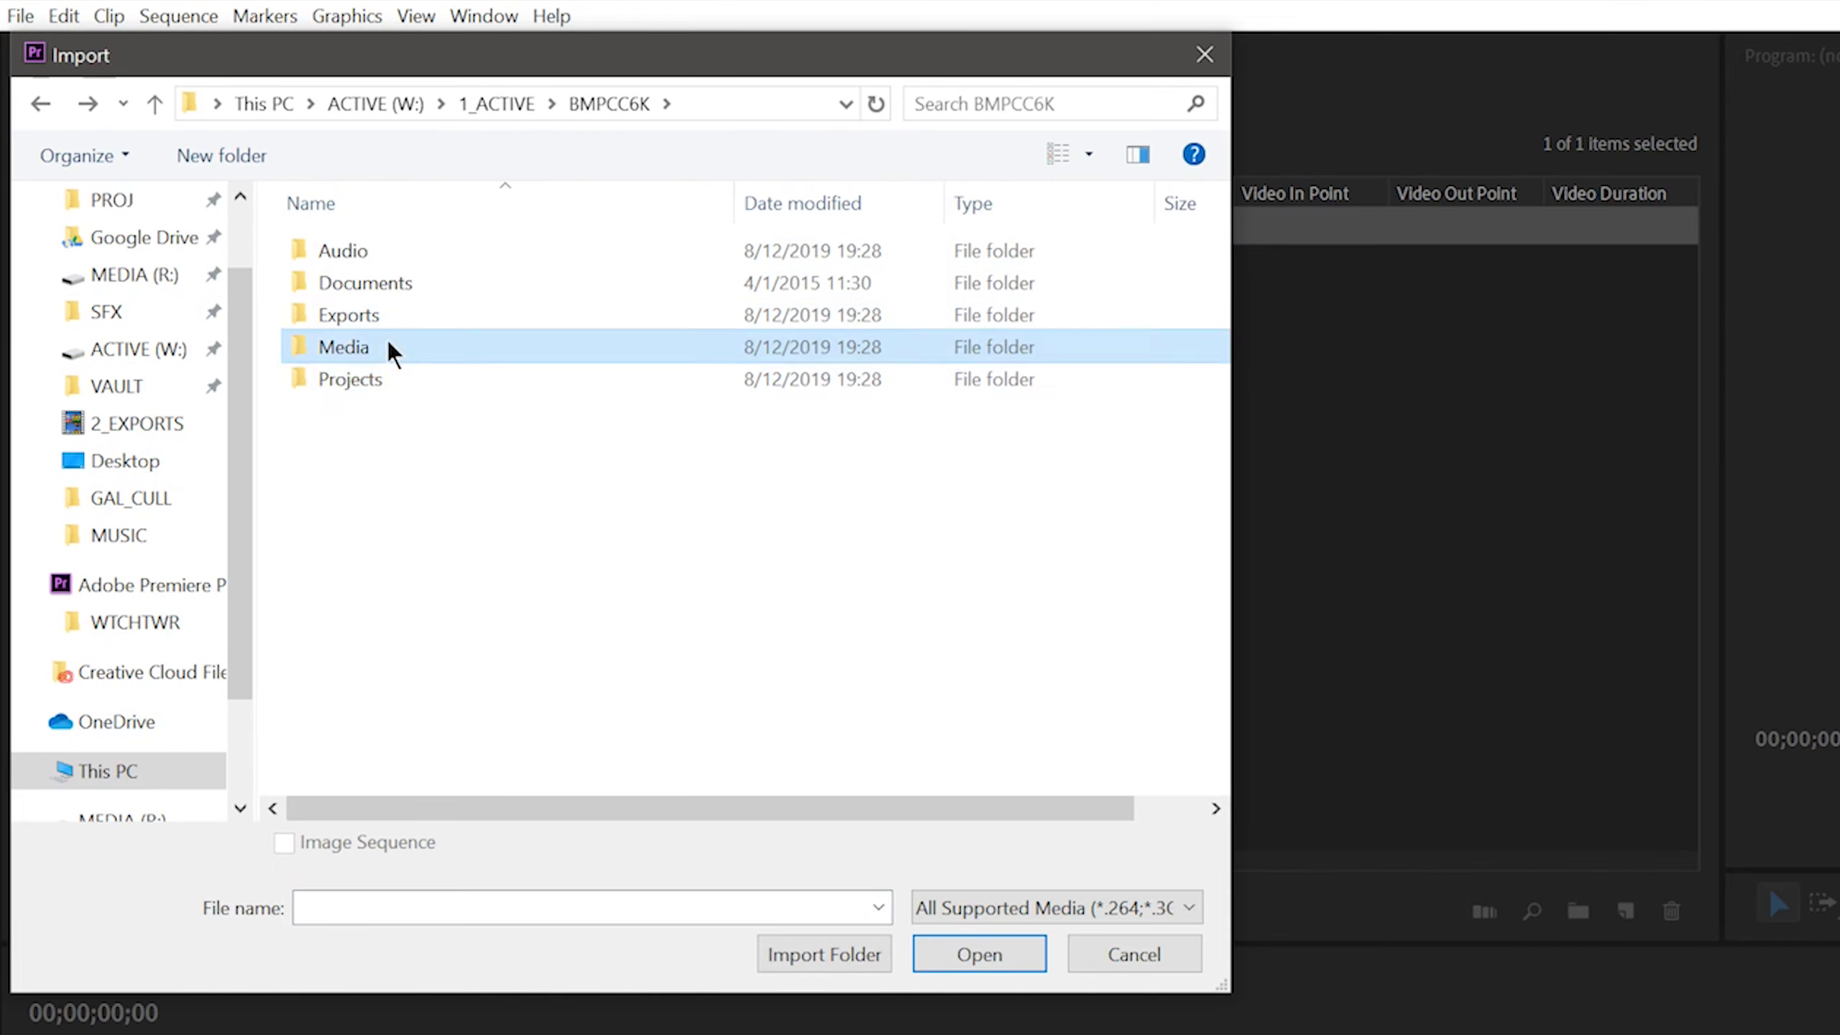
double_click(388, 346)
double_click(377, 242)
click(434, 312)
scroll(495, 659, down, 1)
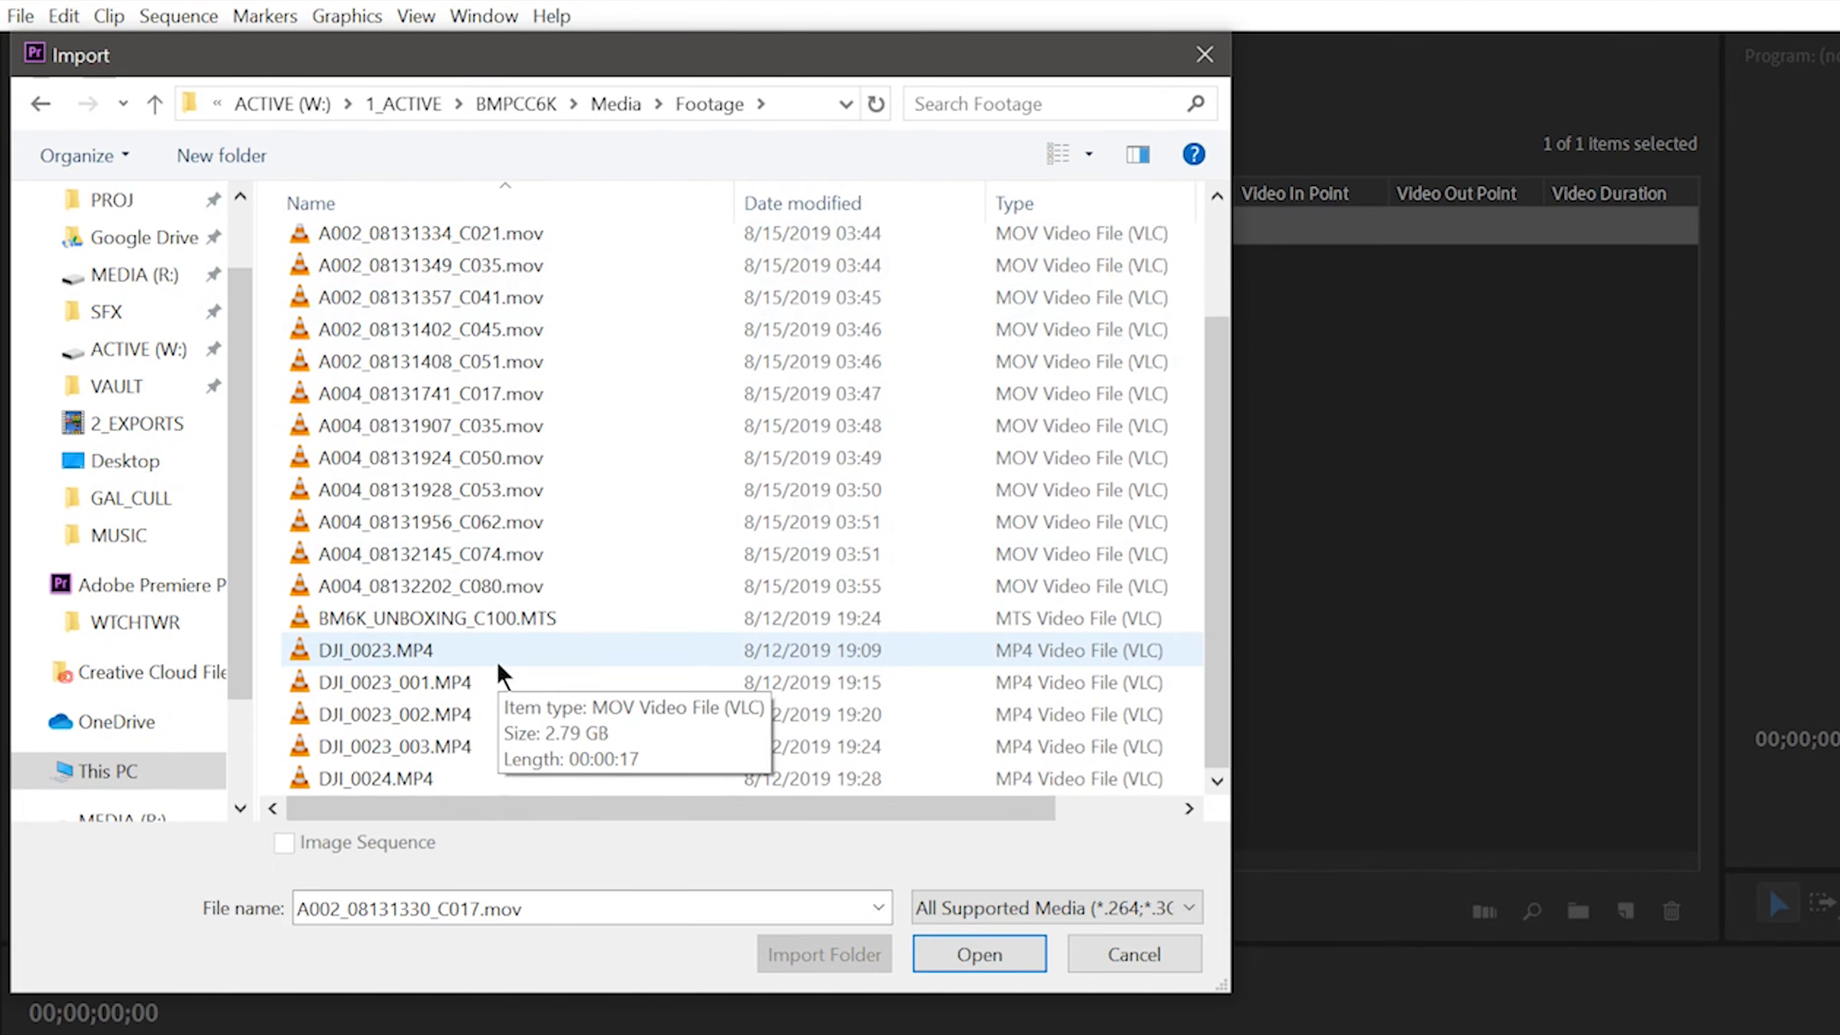
Select all the Footage clips and import them into Bin
key(ctrl+a)
click(957, 958)
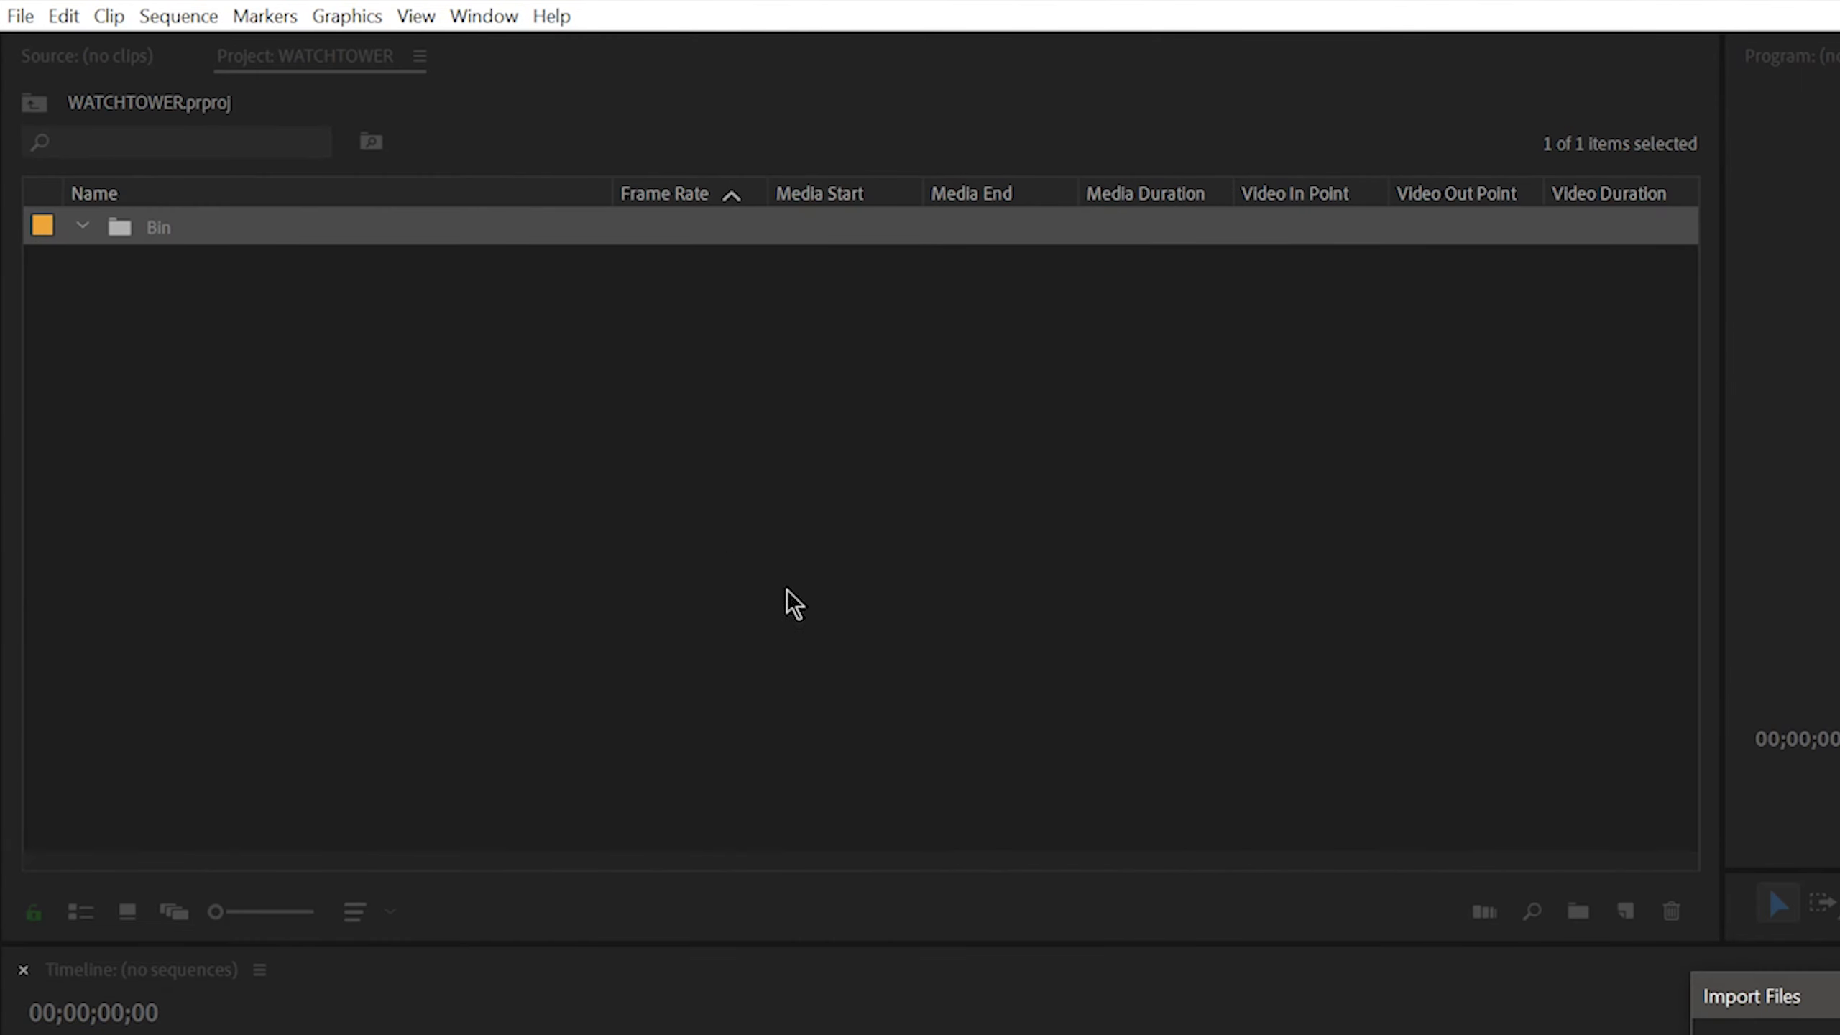
scroll(275, 456, up, 1)
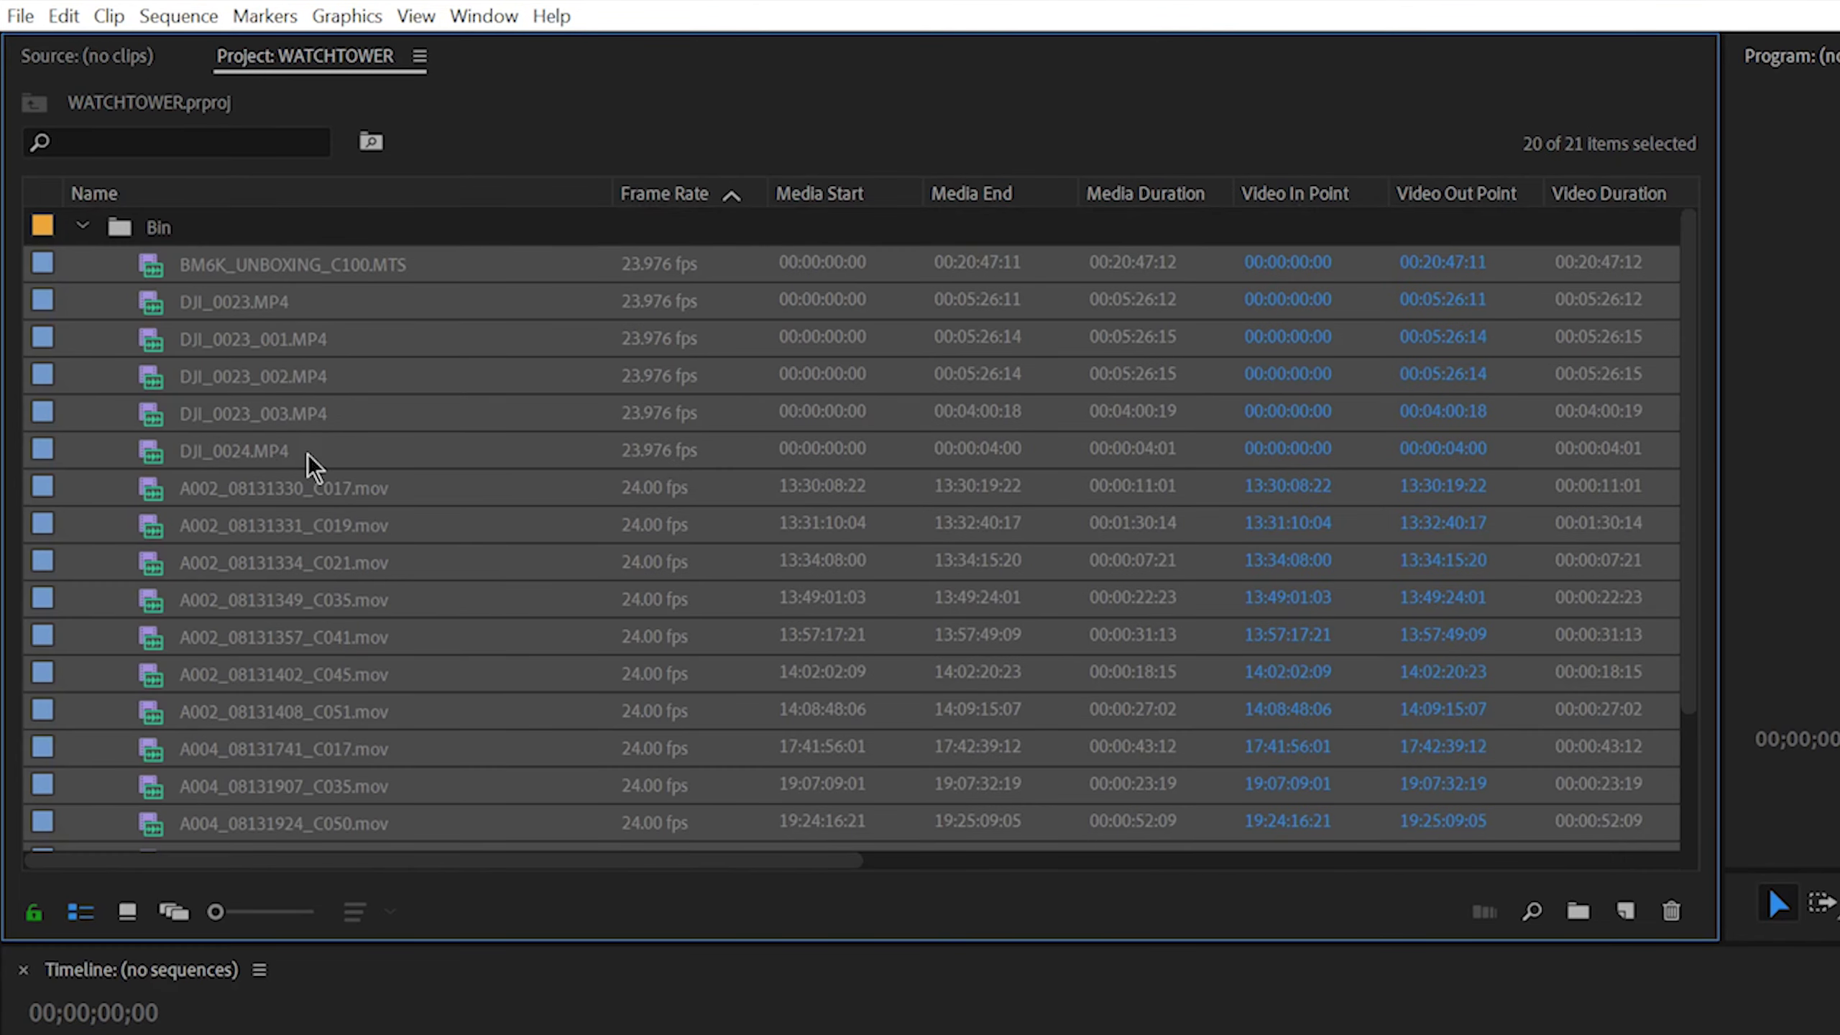
Close the Bin's separate panel and delete the Bin with its 20 clips
click(82, 227)
click(161, 227)
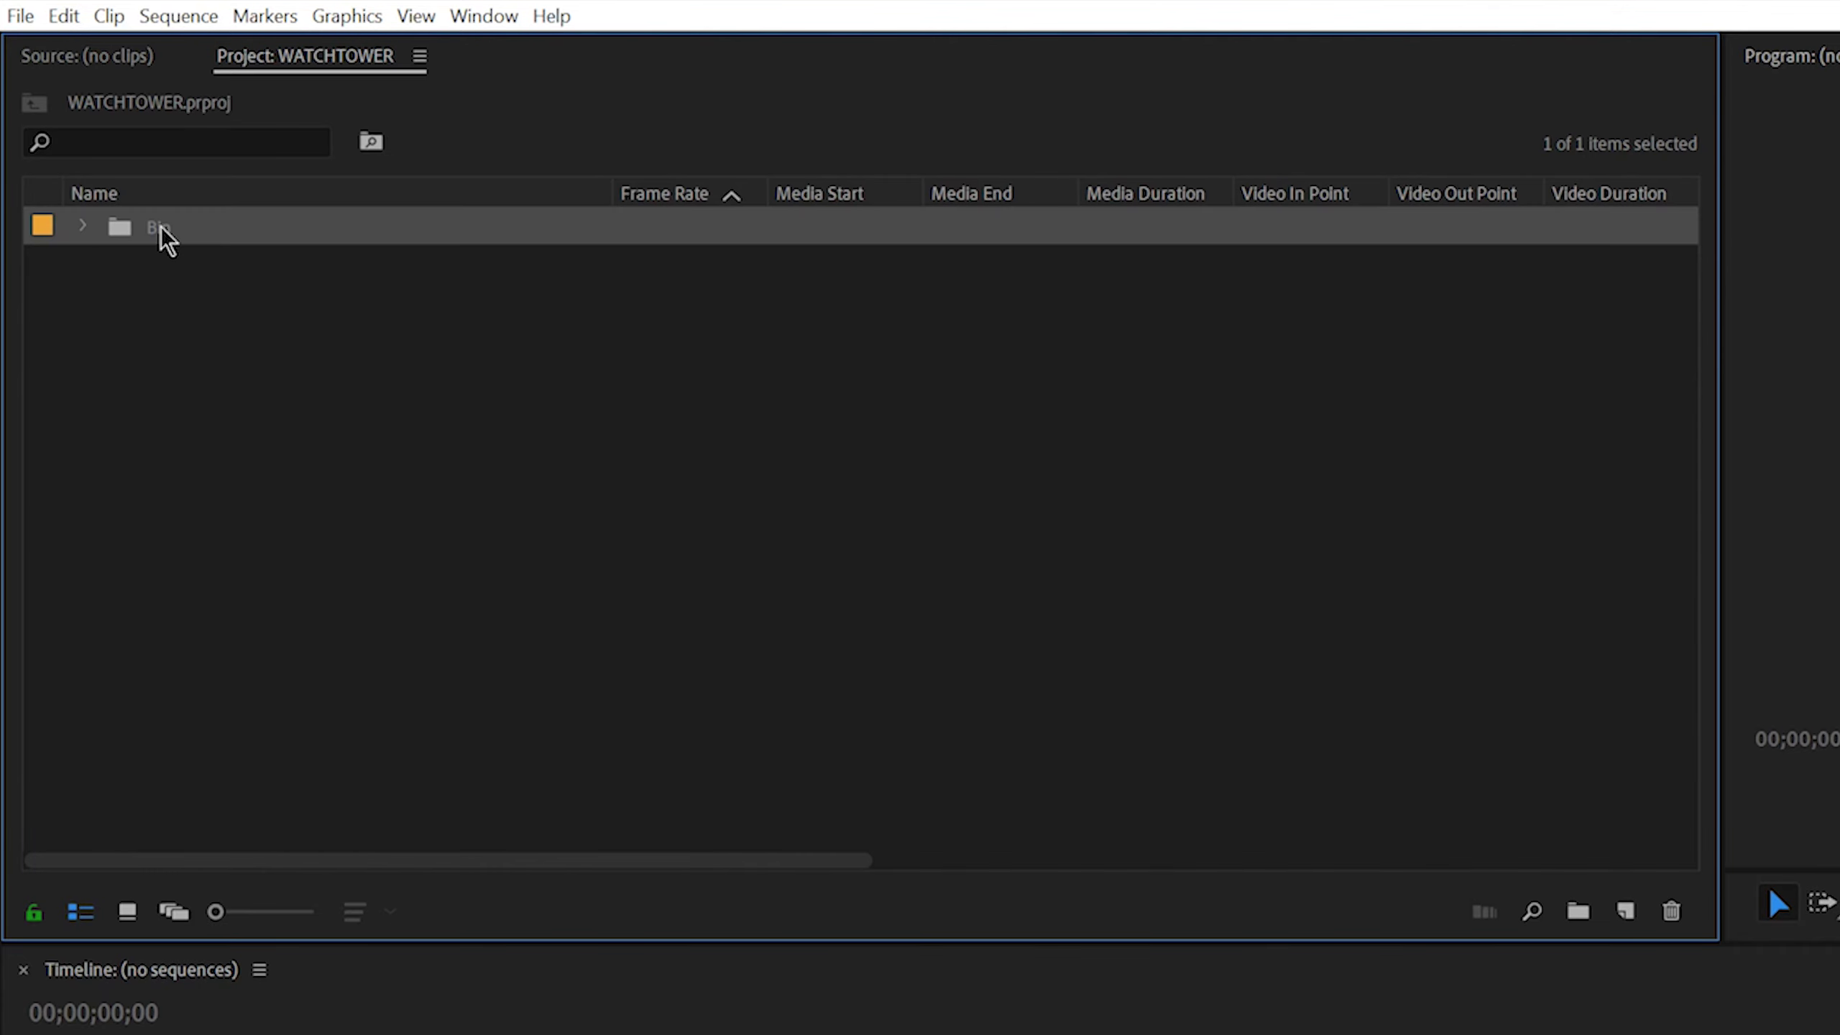
double_click(161, 227)
right_click(516, 67)
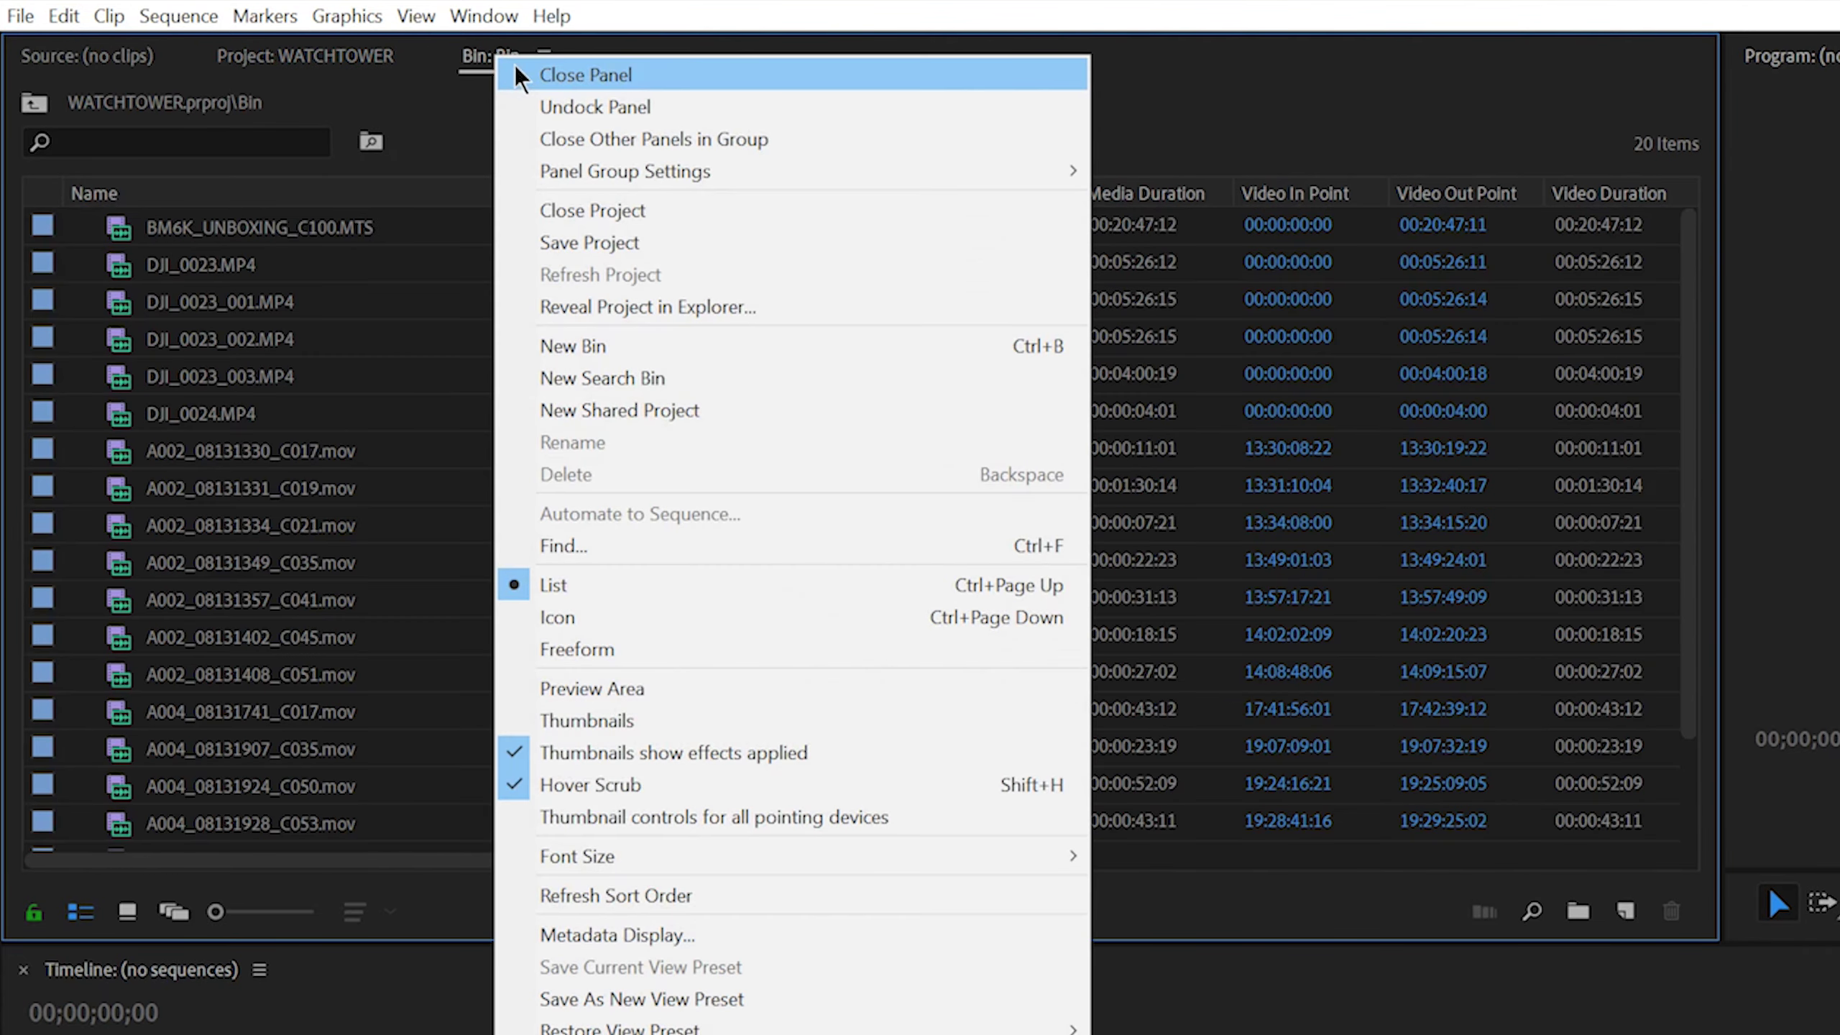
click(516, 74)
click(130, 58)
click(247, 56)
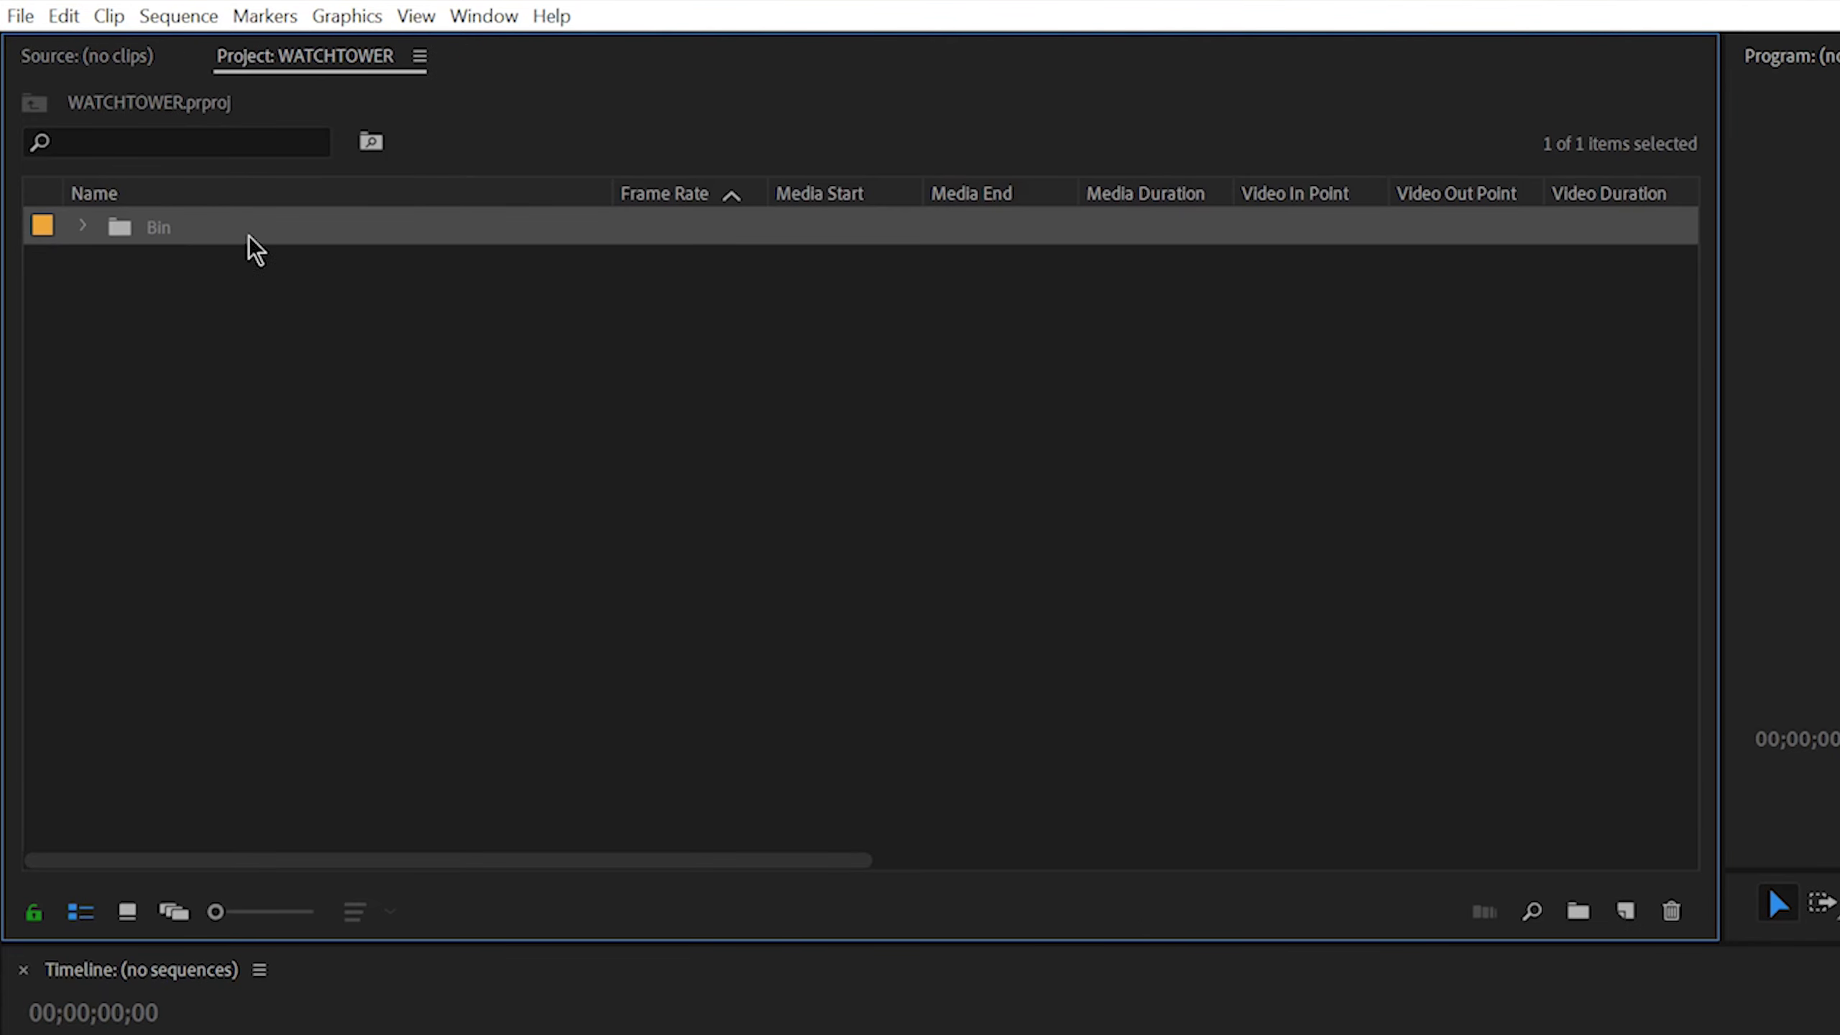
key(Delete)
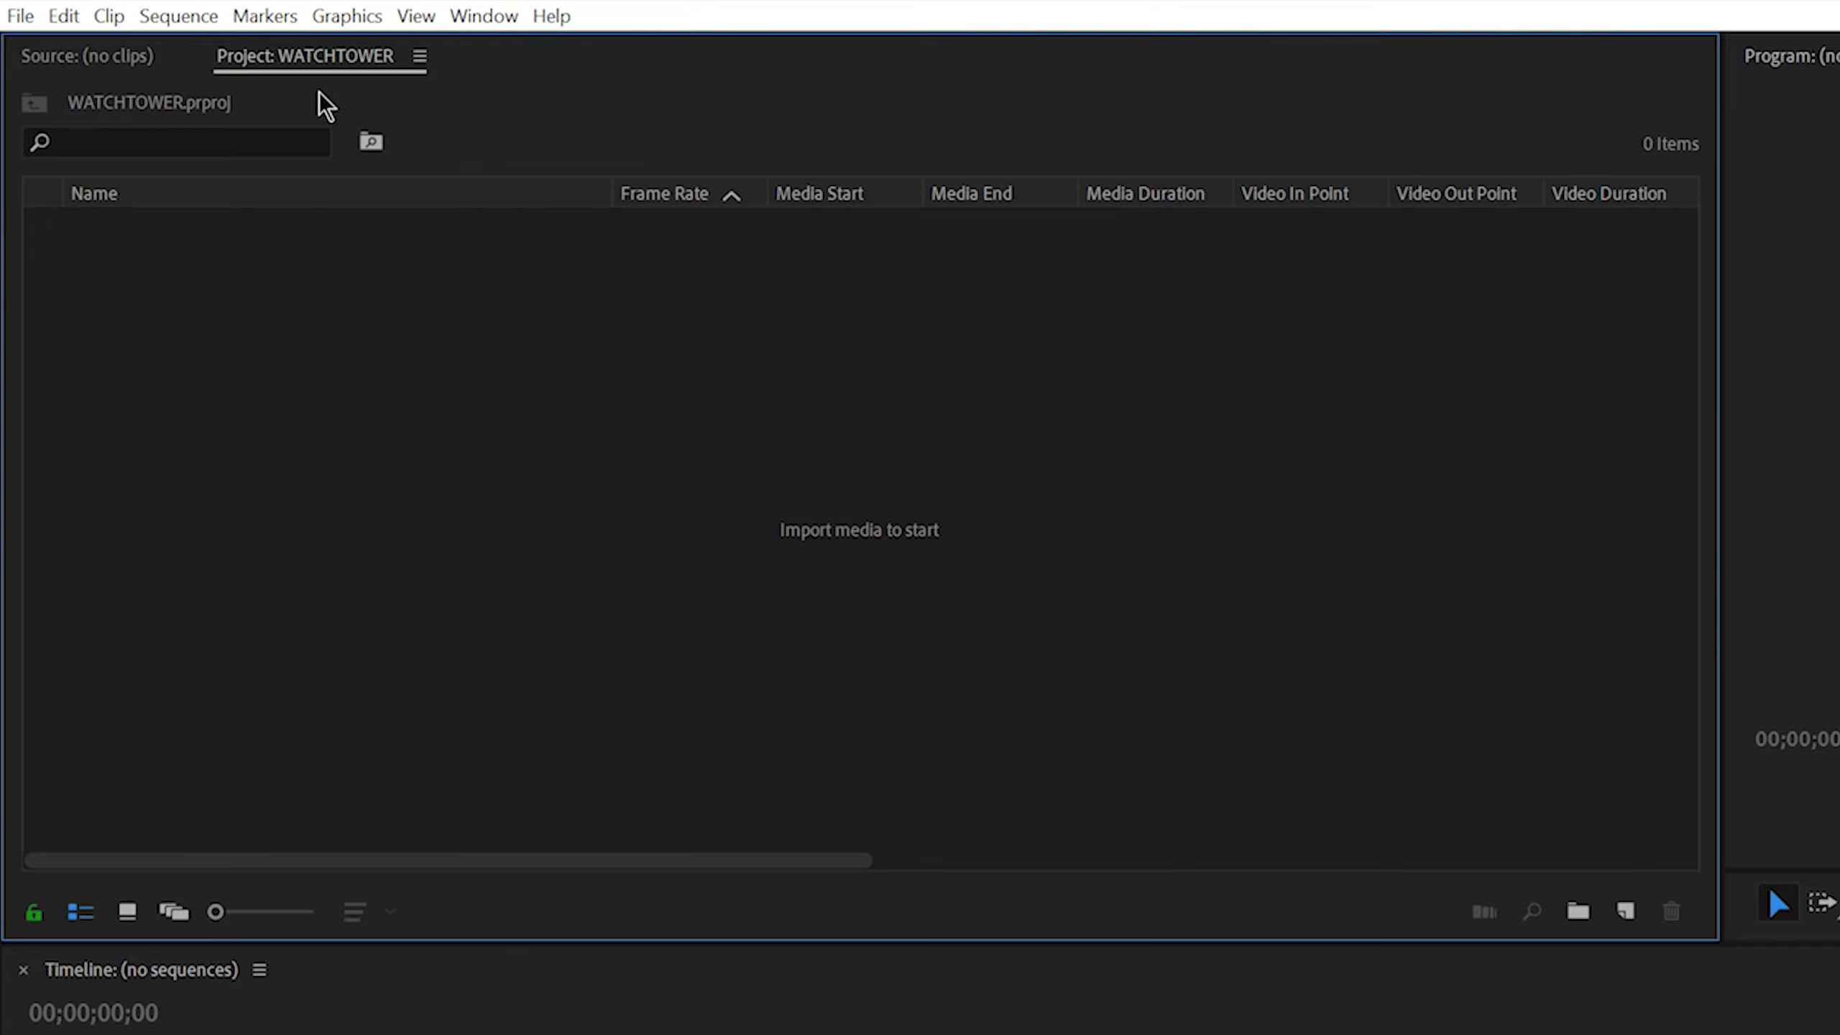
Open Window > Extensions > Watchtower and dock its panel as a tab beside Source
click(415, 18)
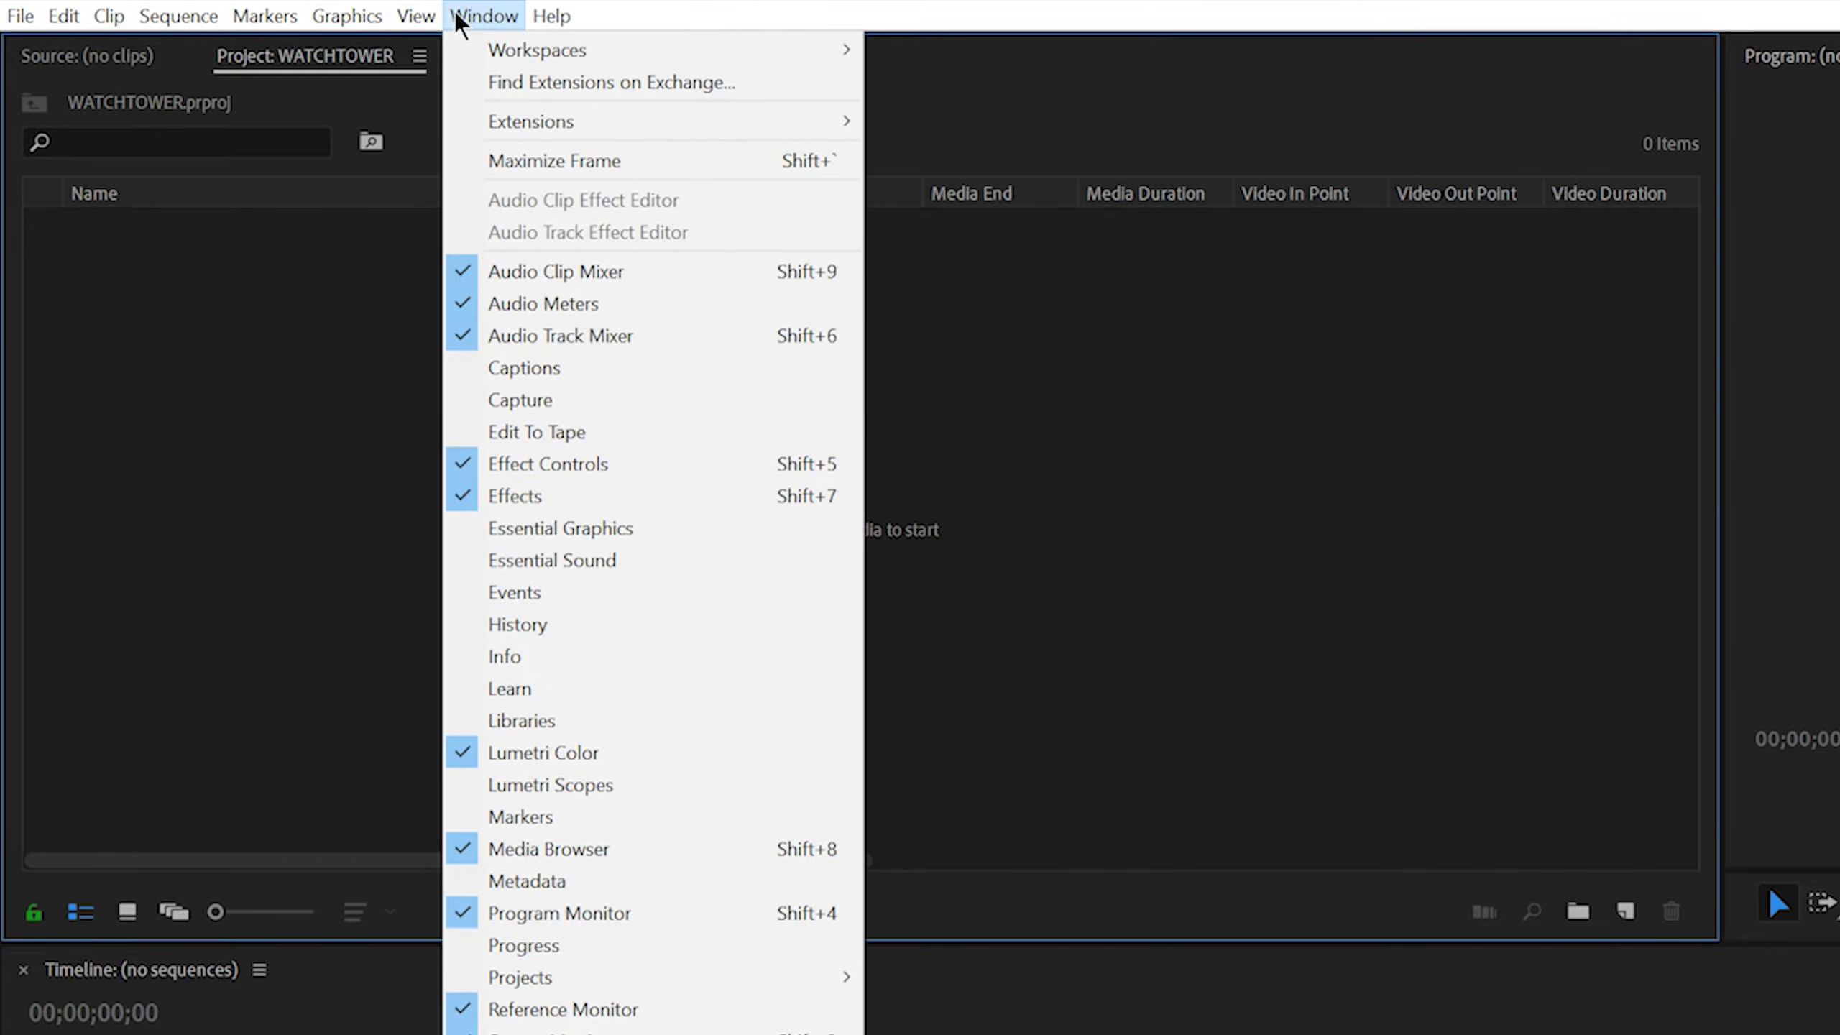
mouse_move(833, 121)
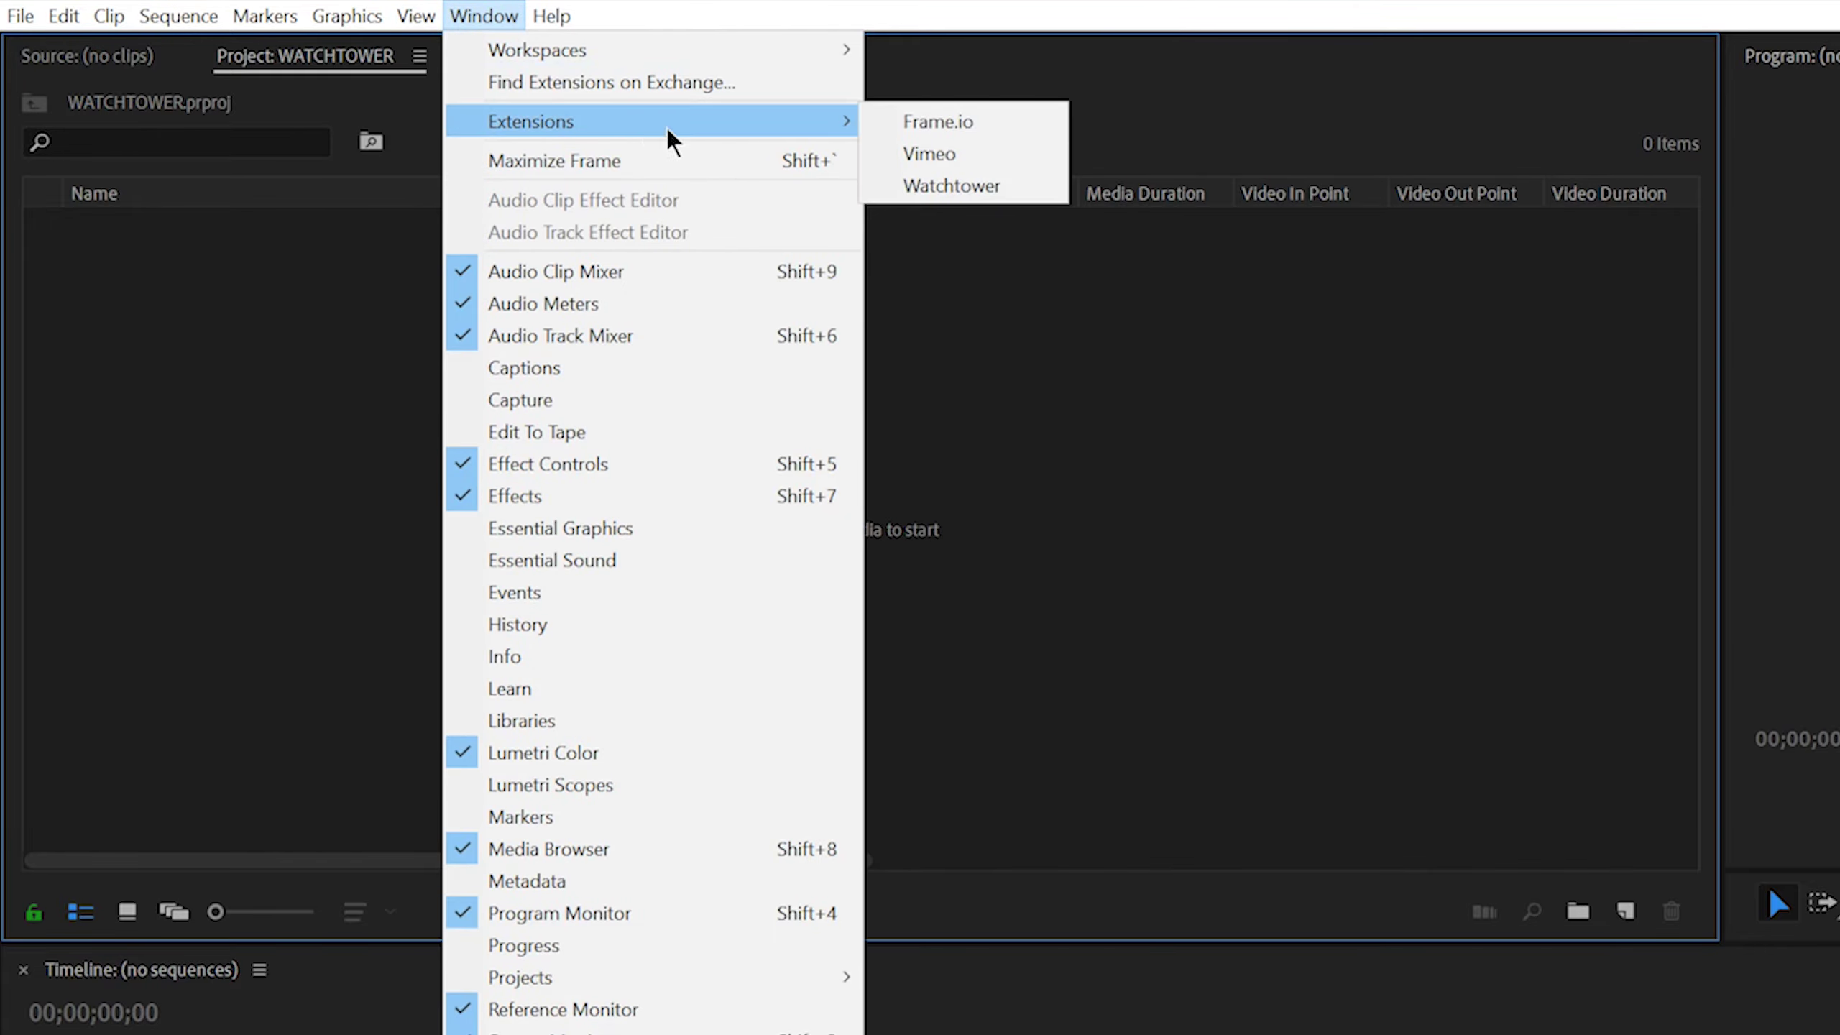
click(1025, 187)
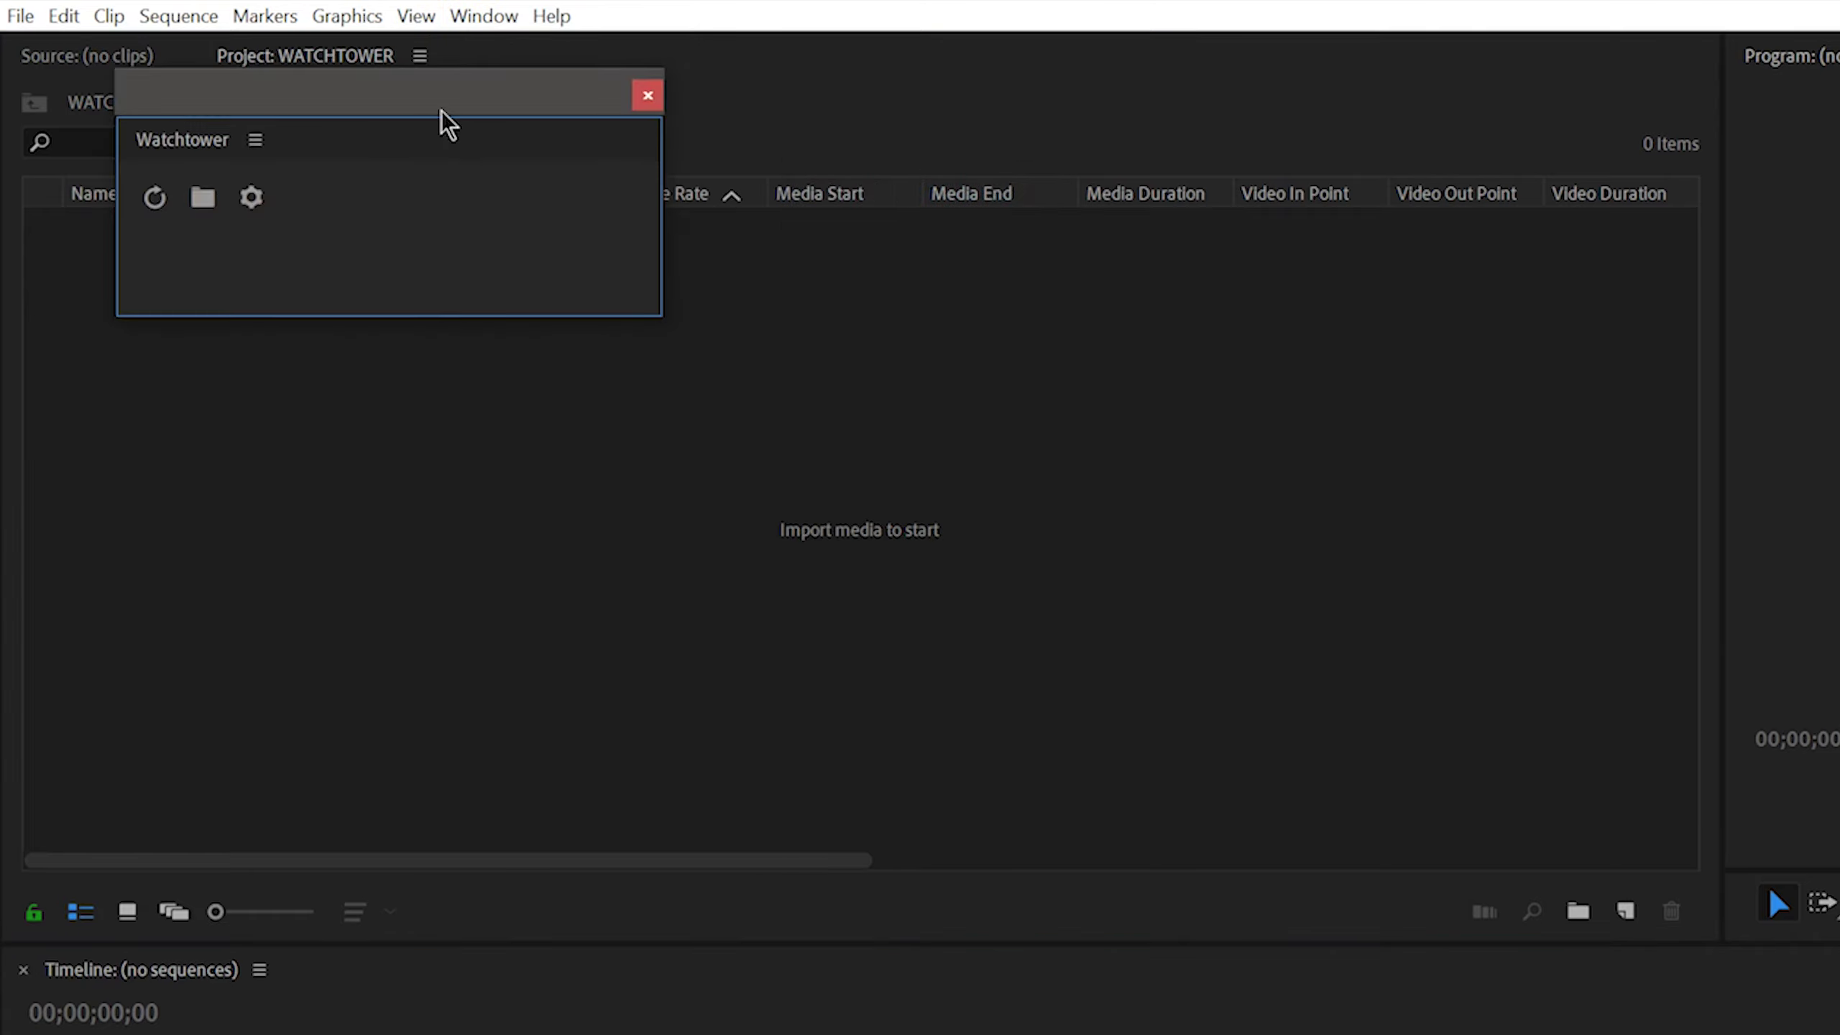
drag(344, 93, 1121, 576)
drag(999, 587, 509, 82)
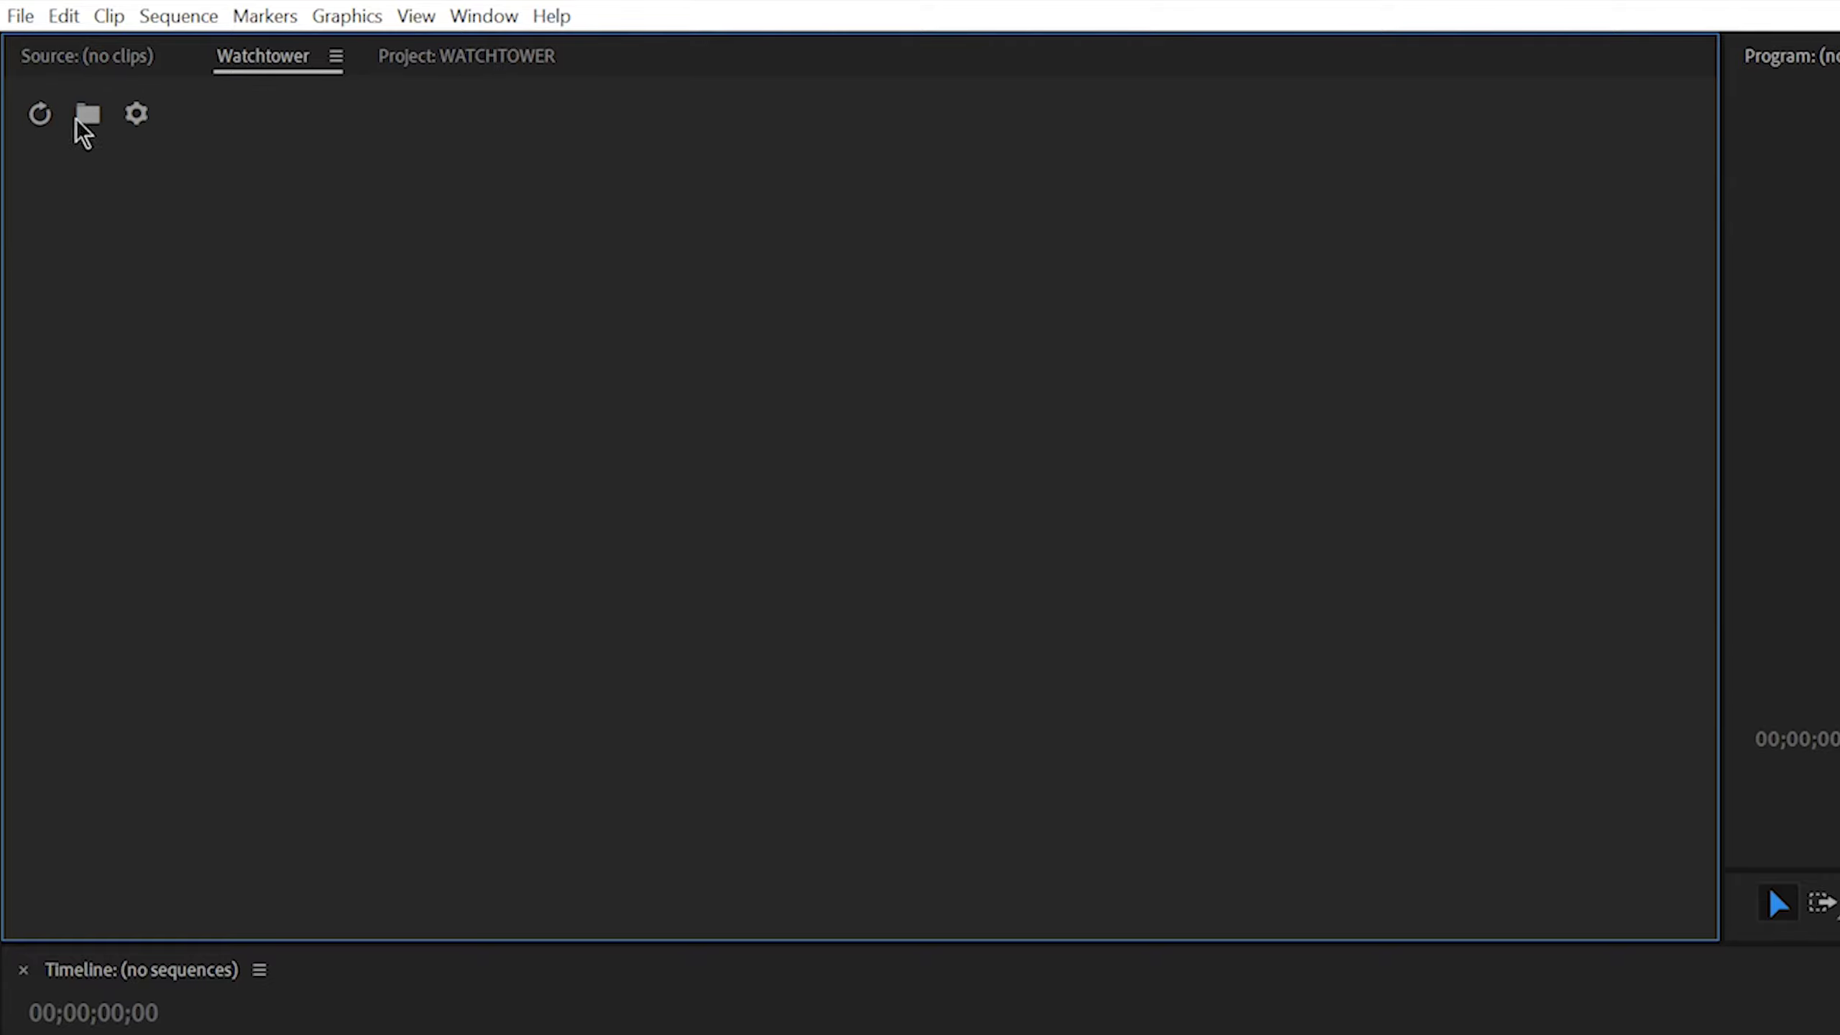
Set Watchtower to watch BMPCC6K's Audio, Exports, Media and Projects folders, excluding Documents
click(97, 117)
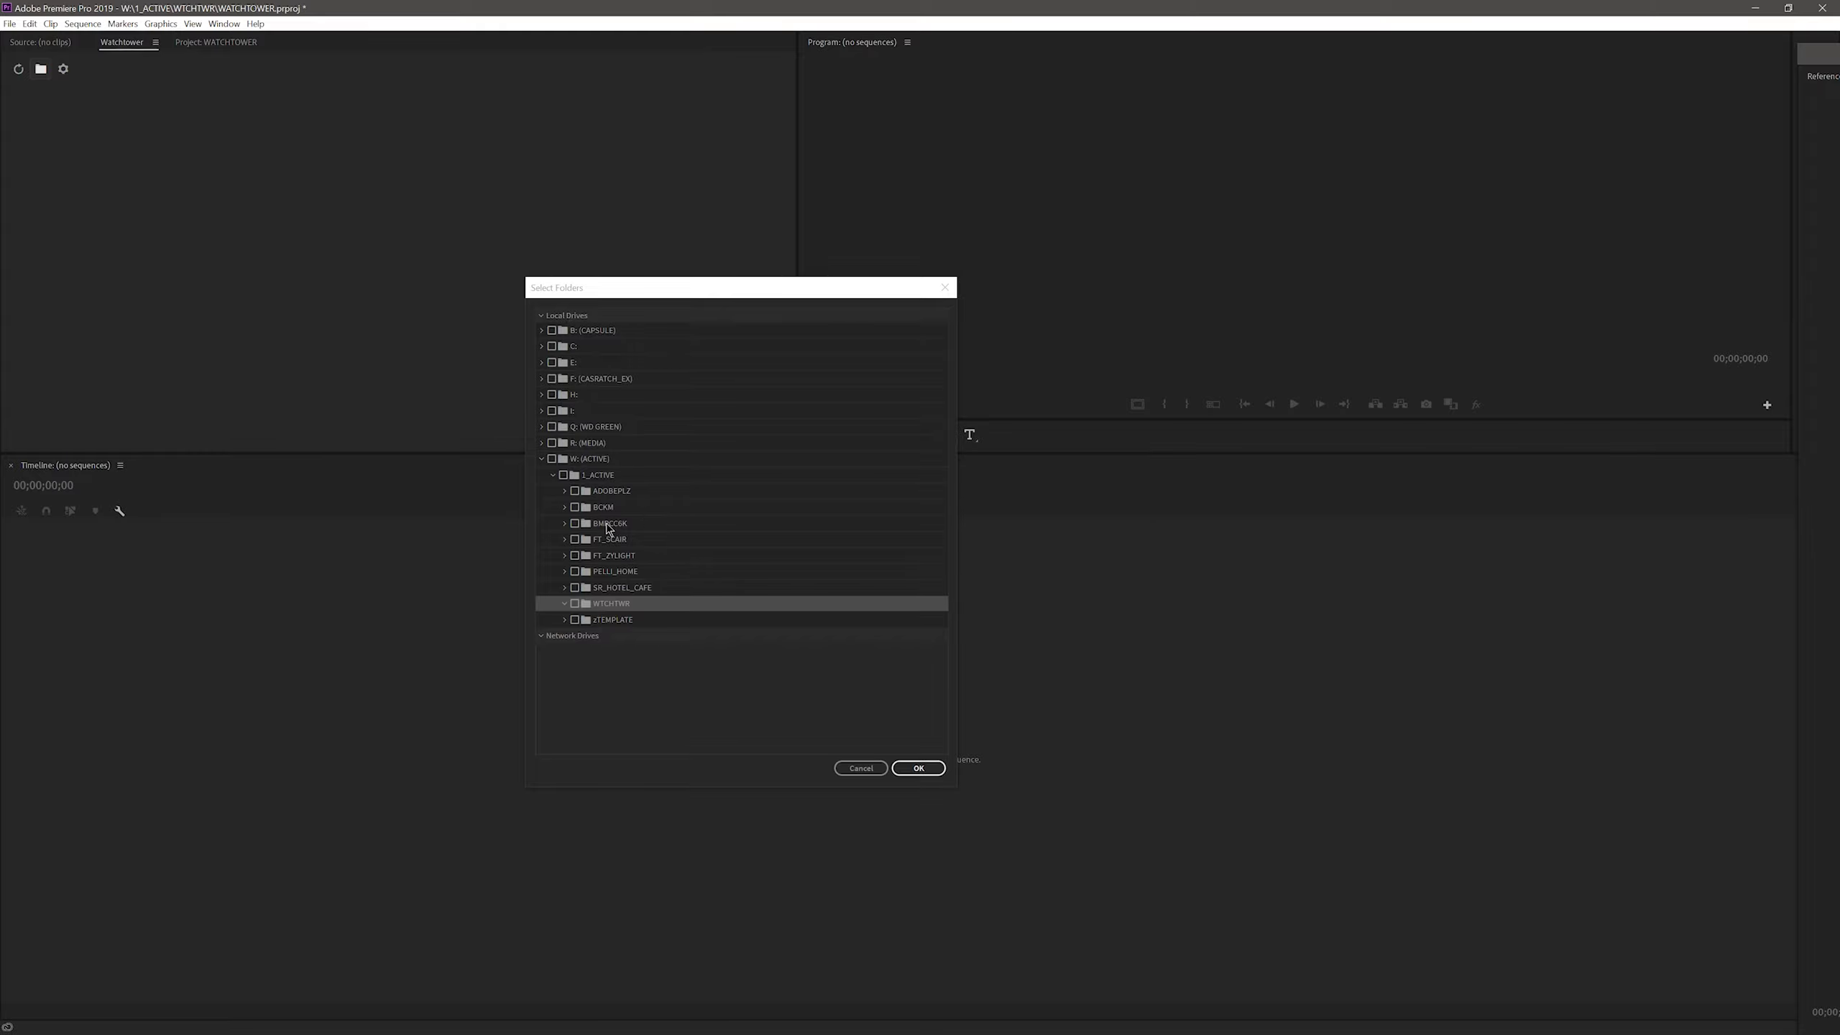
click(611, 504)
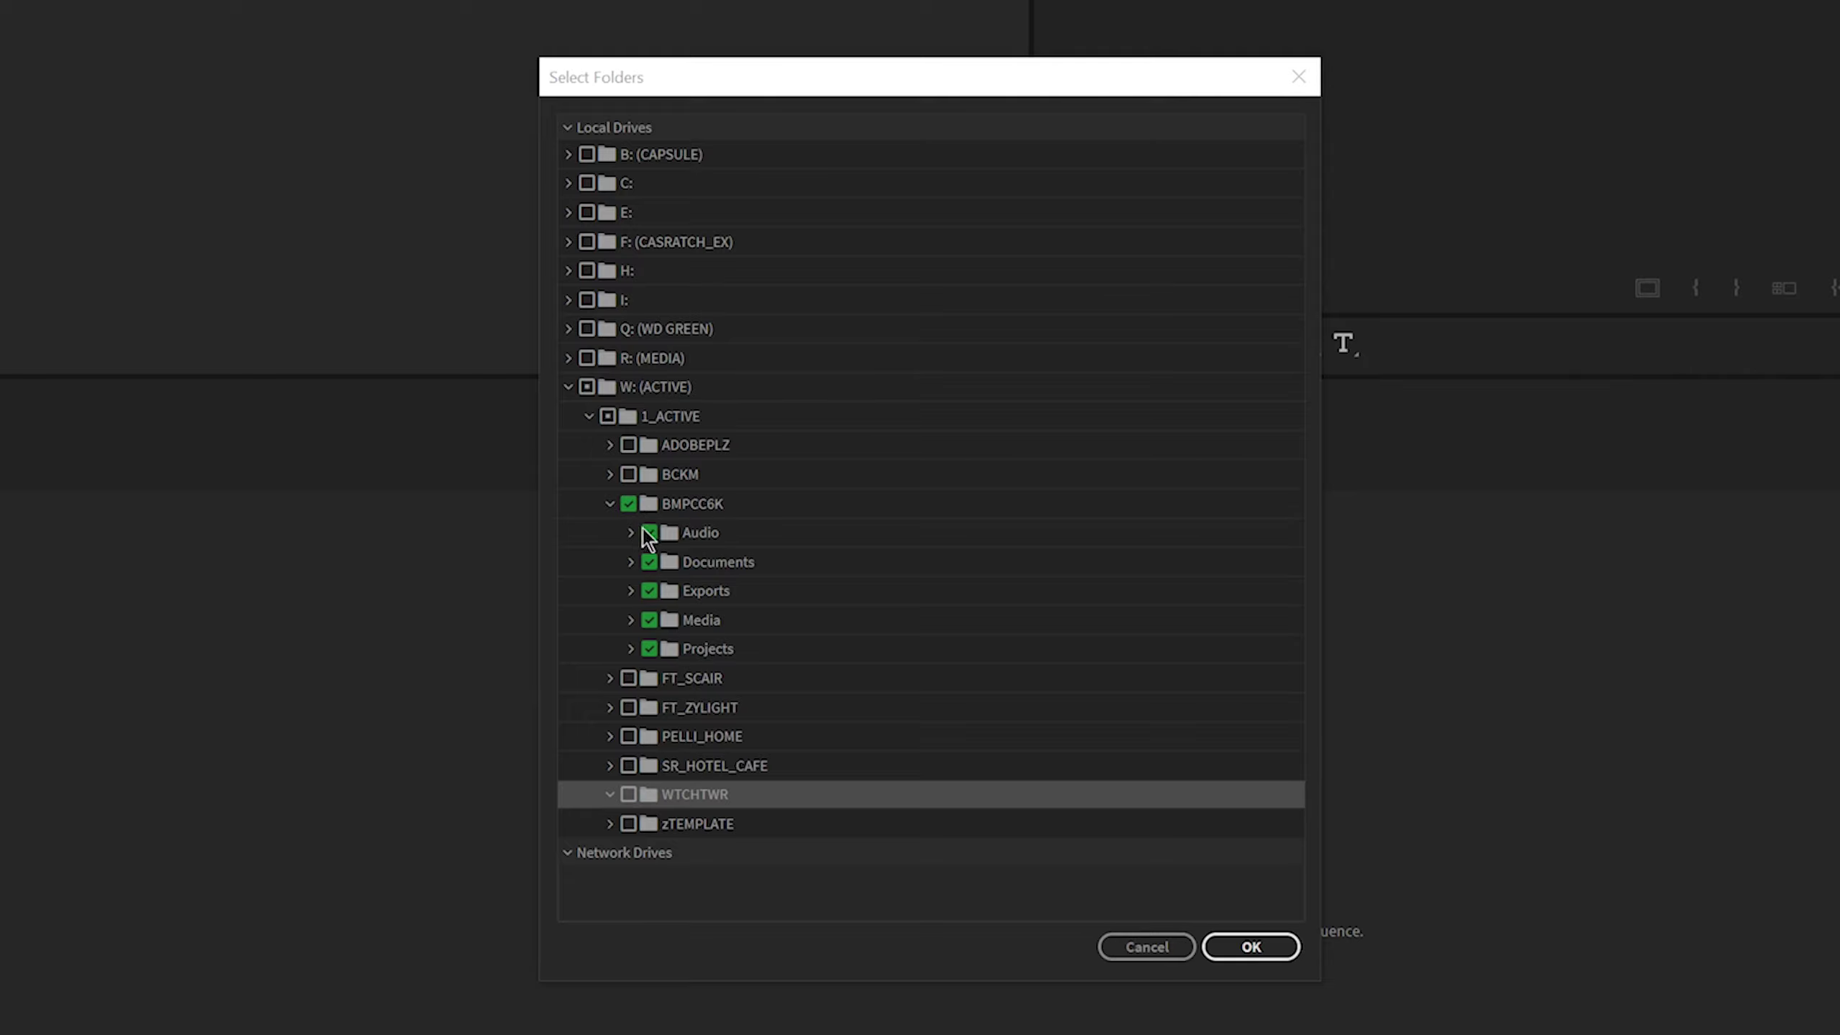
click(649, 532)
click(649, 532)
click(649, 562)
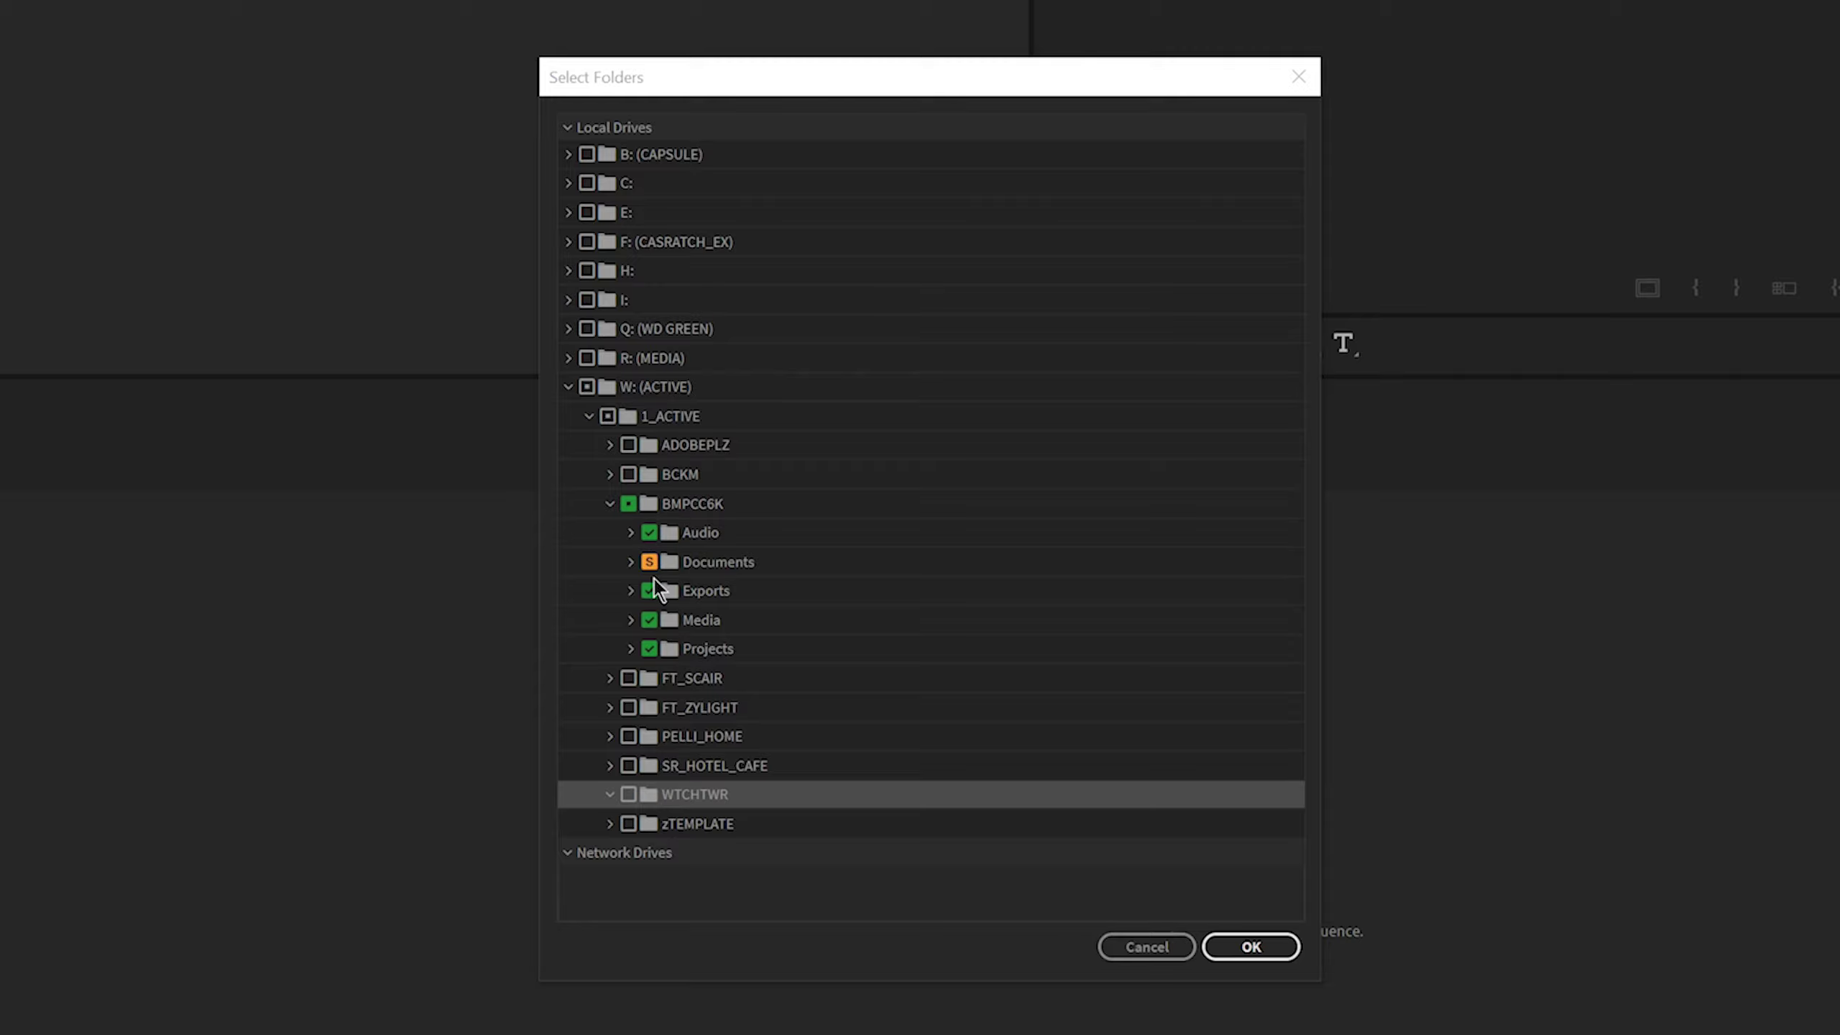
click(1251, 947)
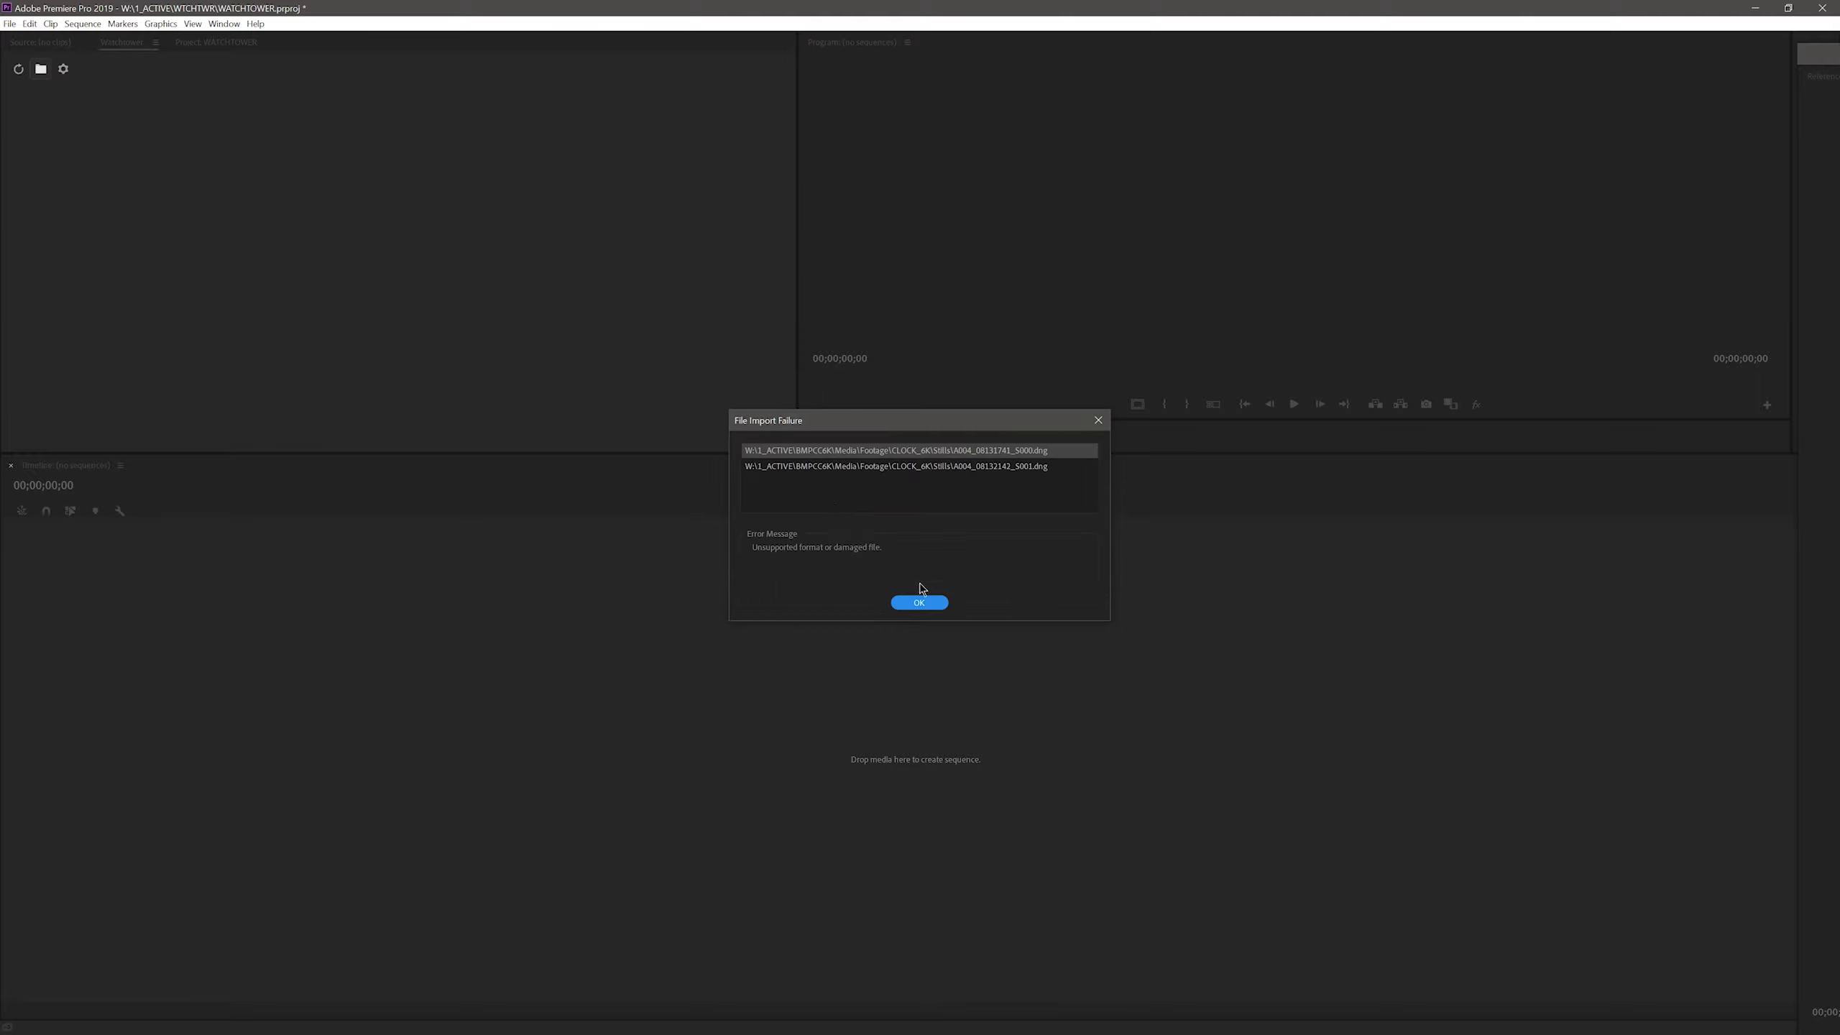
Dismiss the CLOCK_6K .dng import failure and the subfolders-added notification, expanding the BMPCC6K bin
click(920, 602)
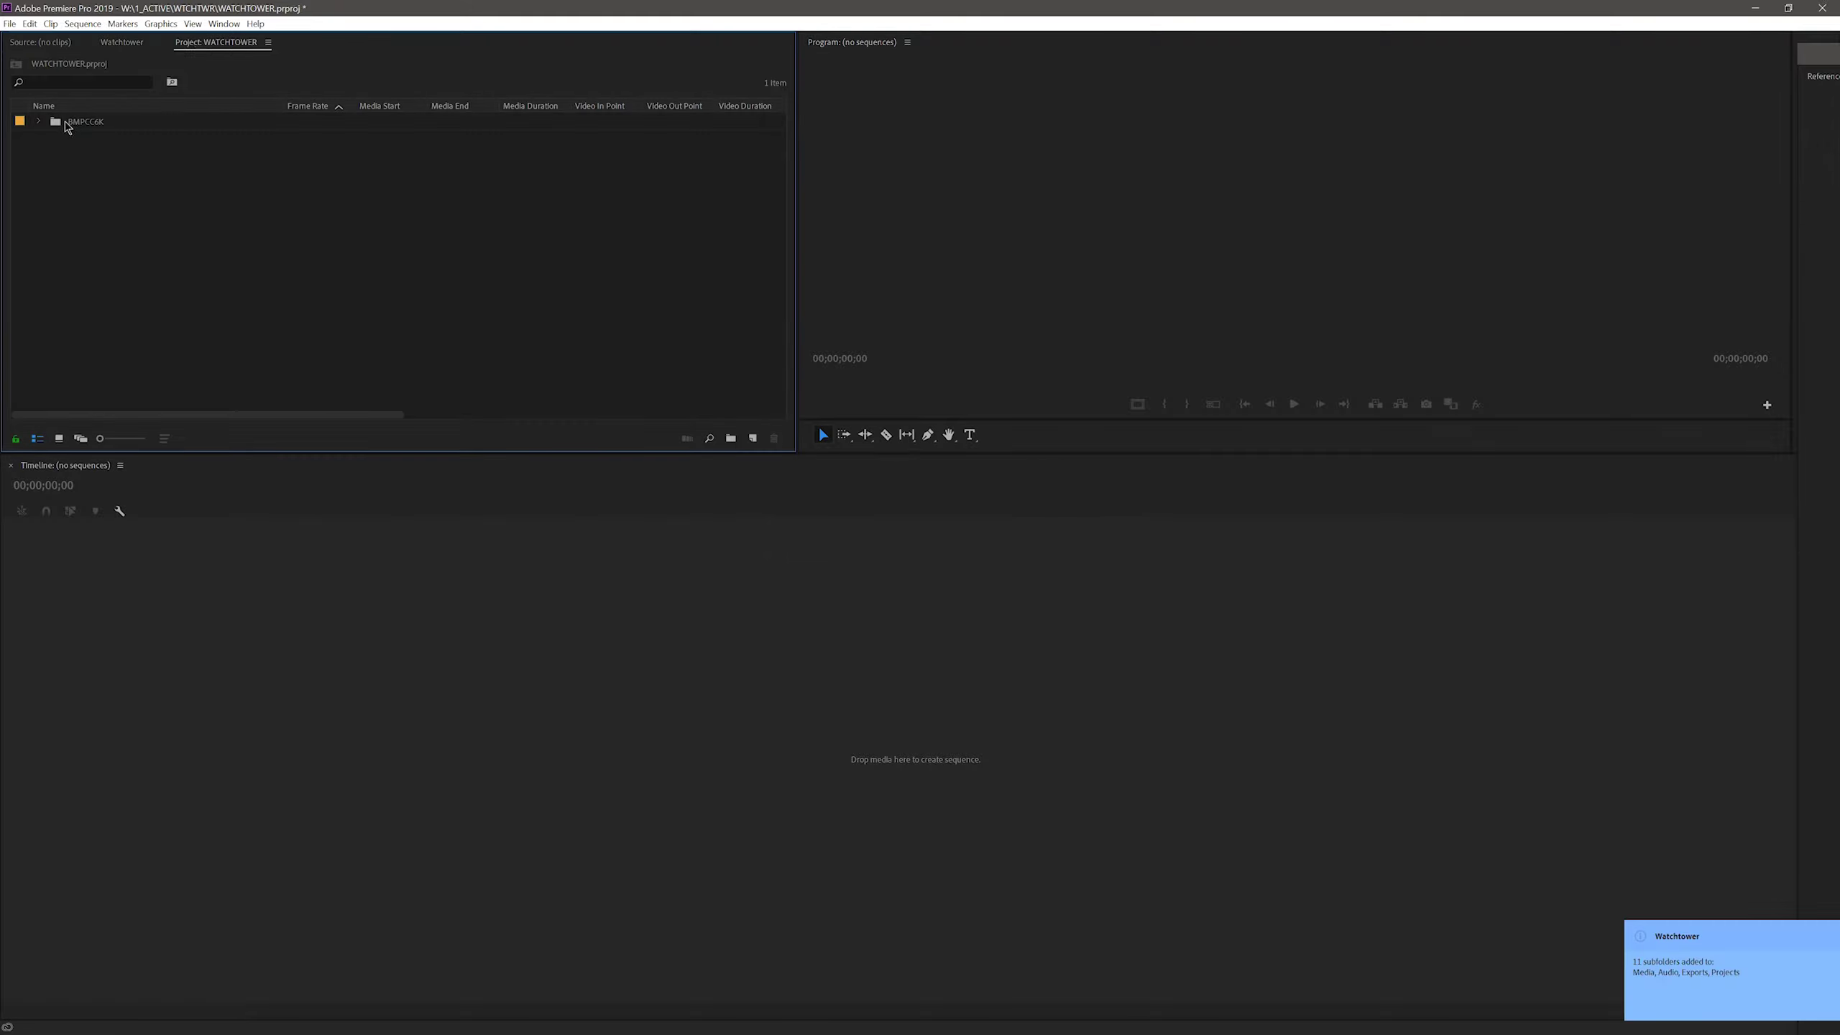
click(38, 122)
click(1718, 953)
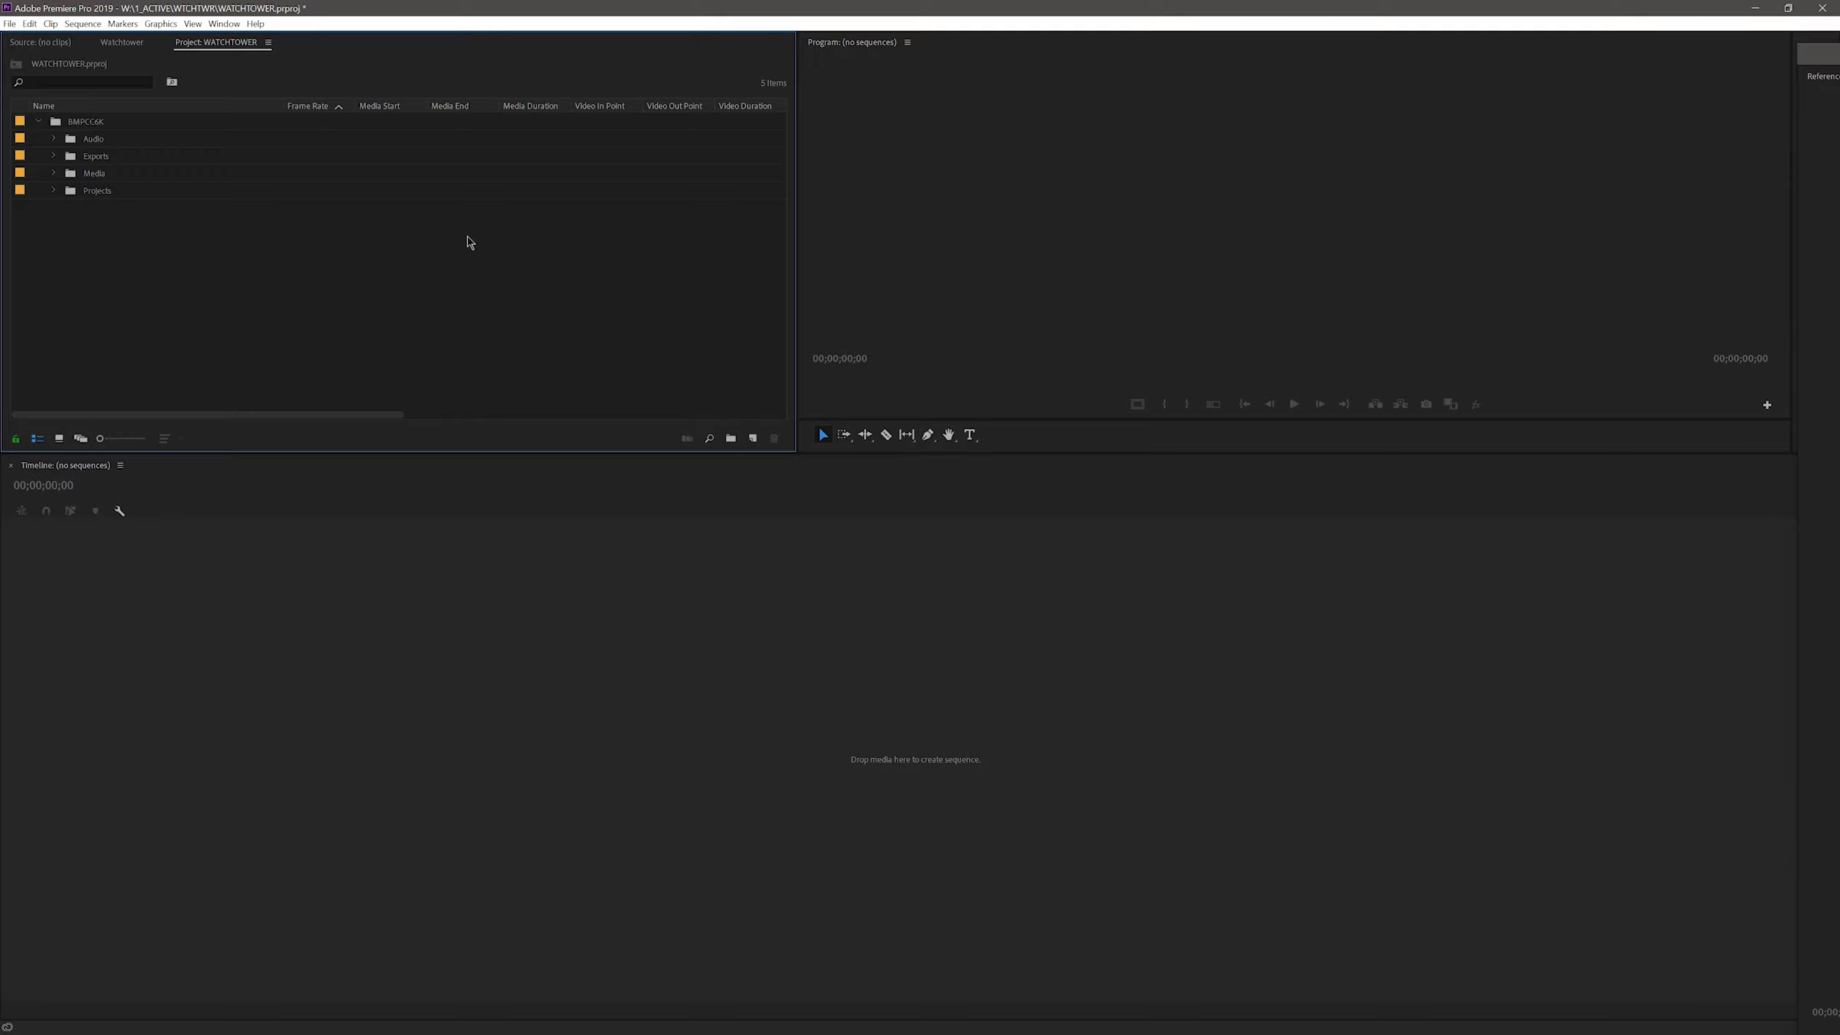
Expand the Projects, Media and Footage bins to inspect the imported clips, then collapse Footage
click(54, 190)
click(54, 173)
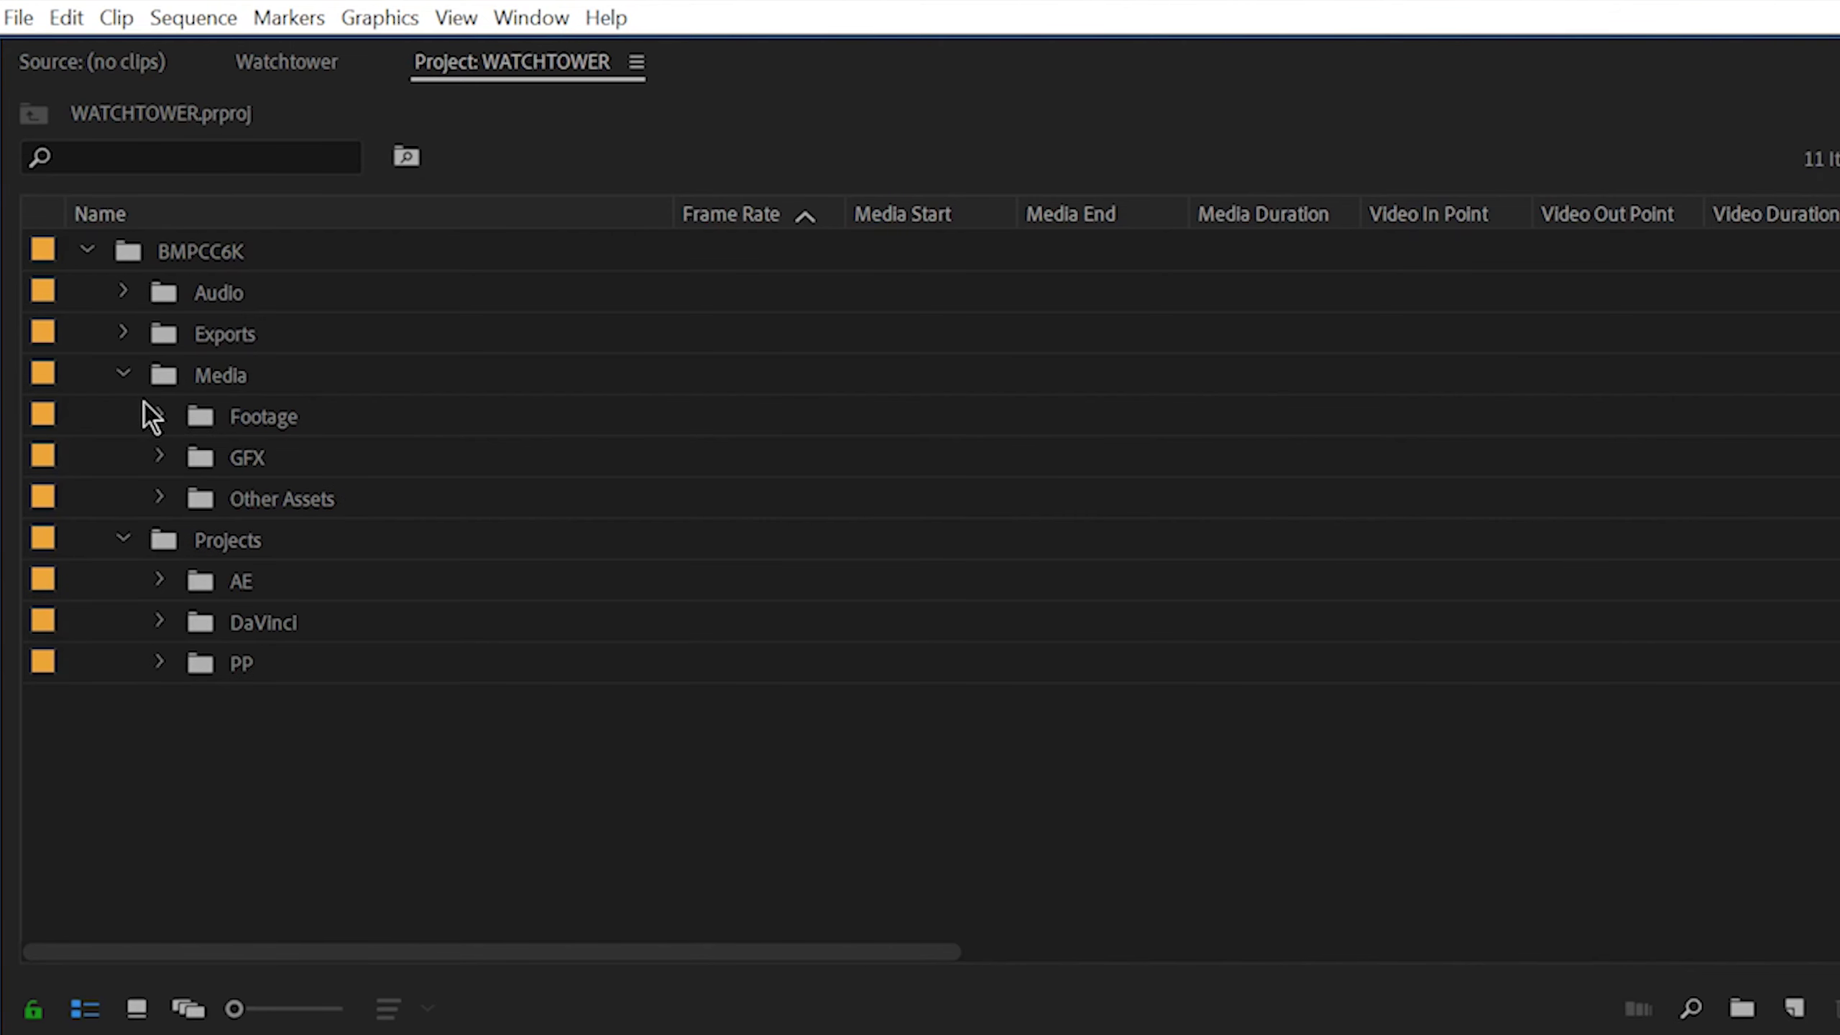
click(67, 190)
scroll(239, 550, down, 1)
click(202, 417)
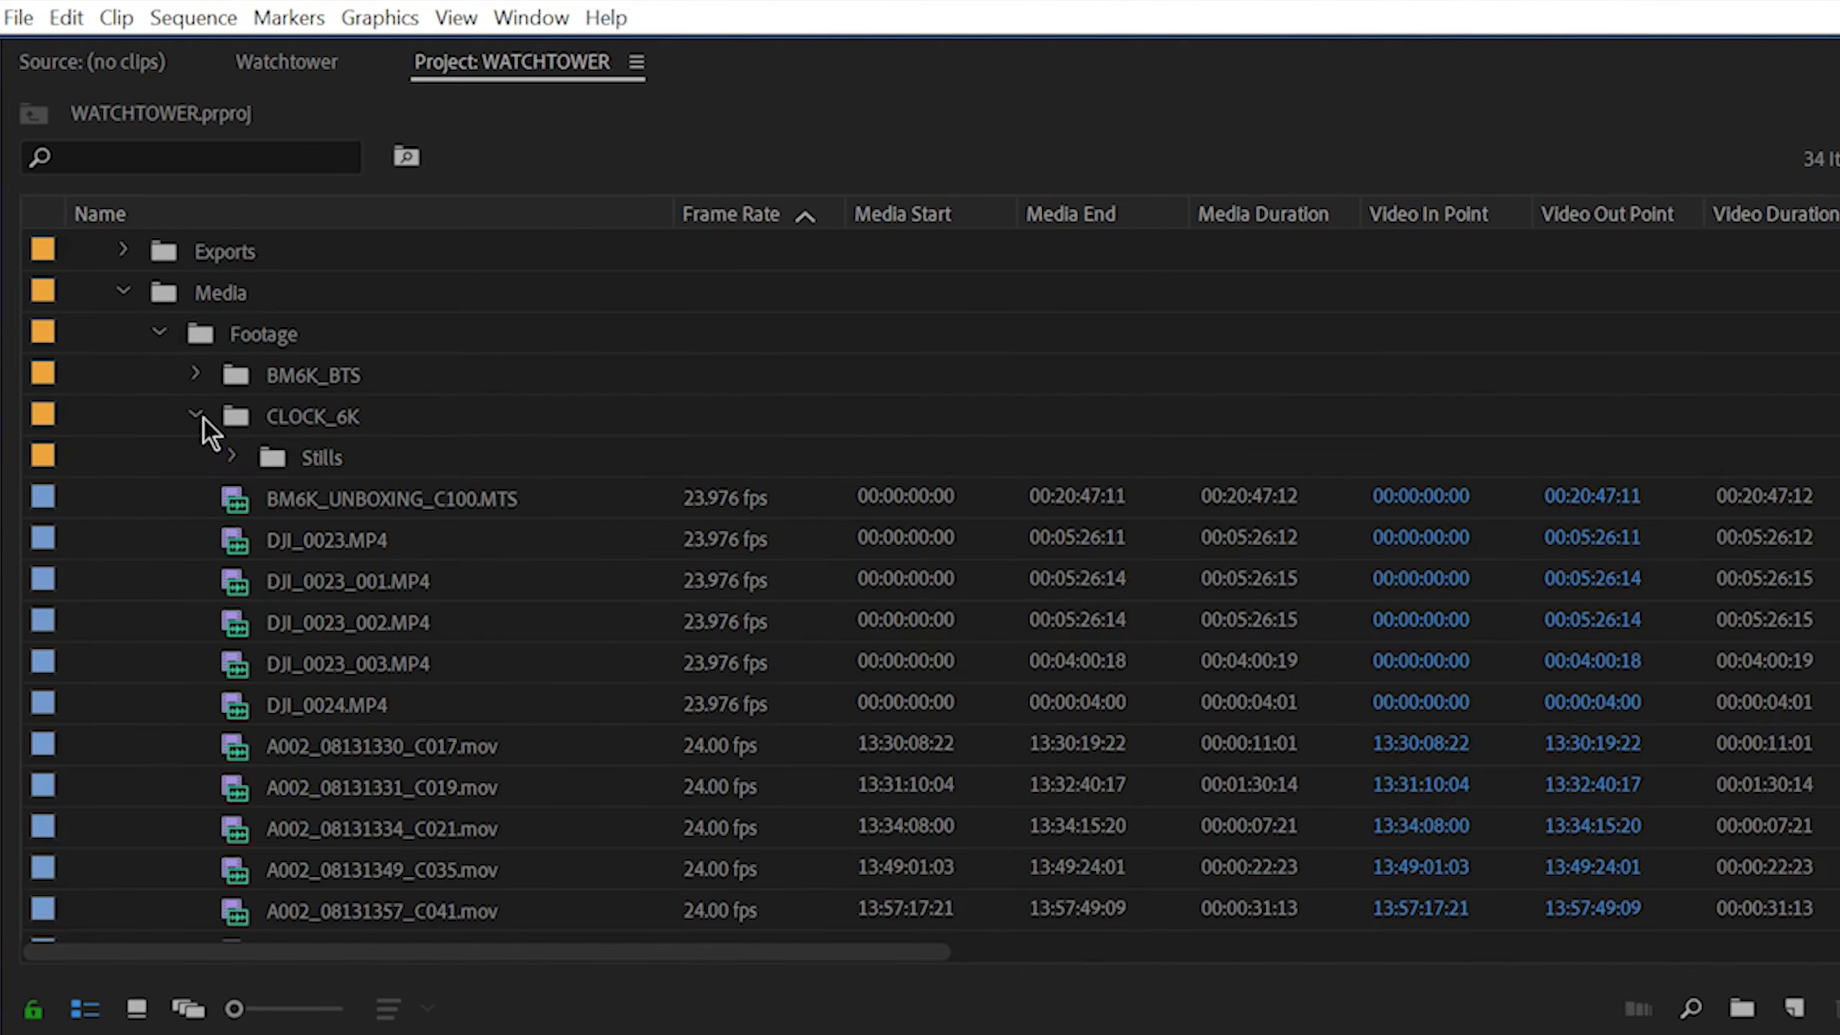
click(203, 418)
click(195, 375)
click(196, 375)
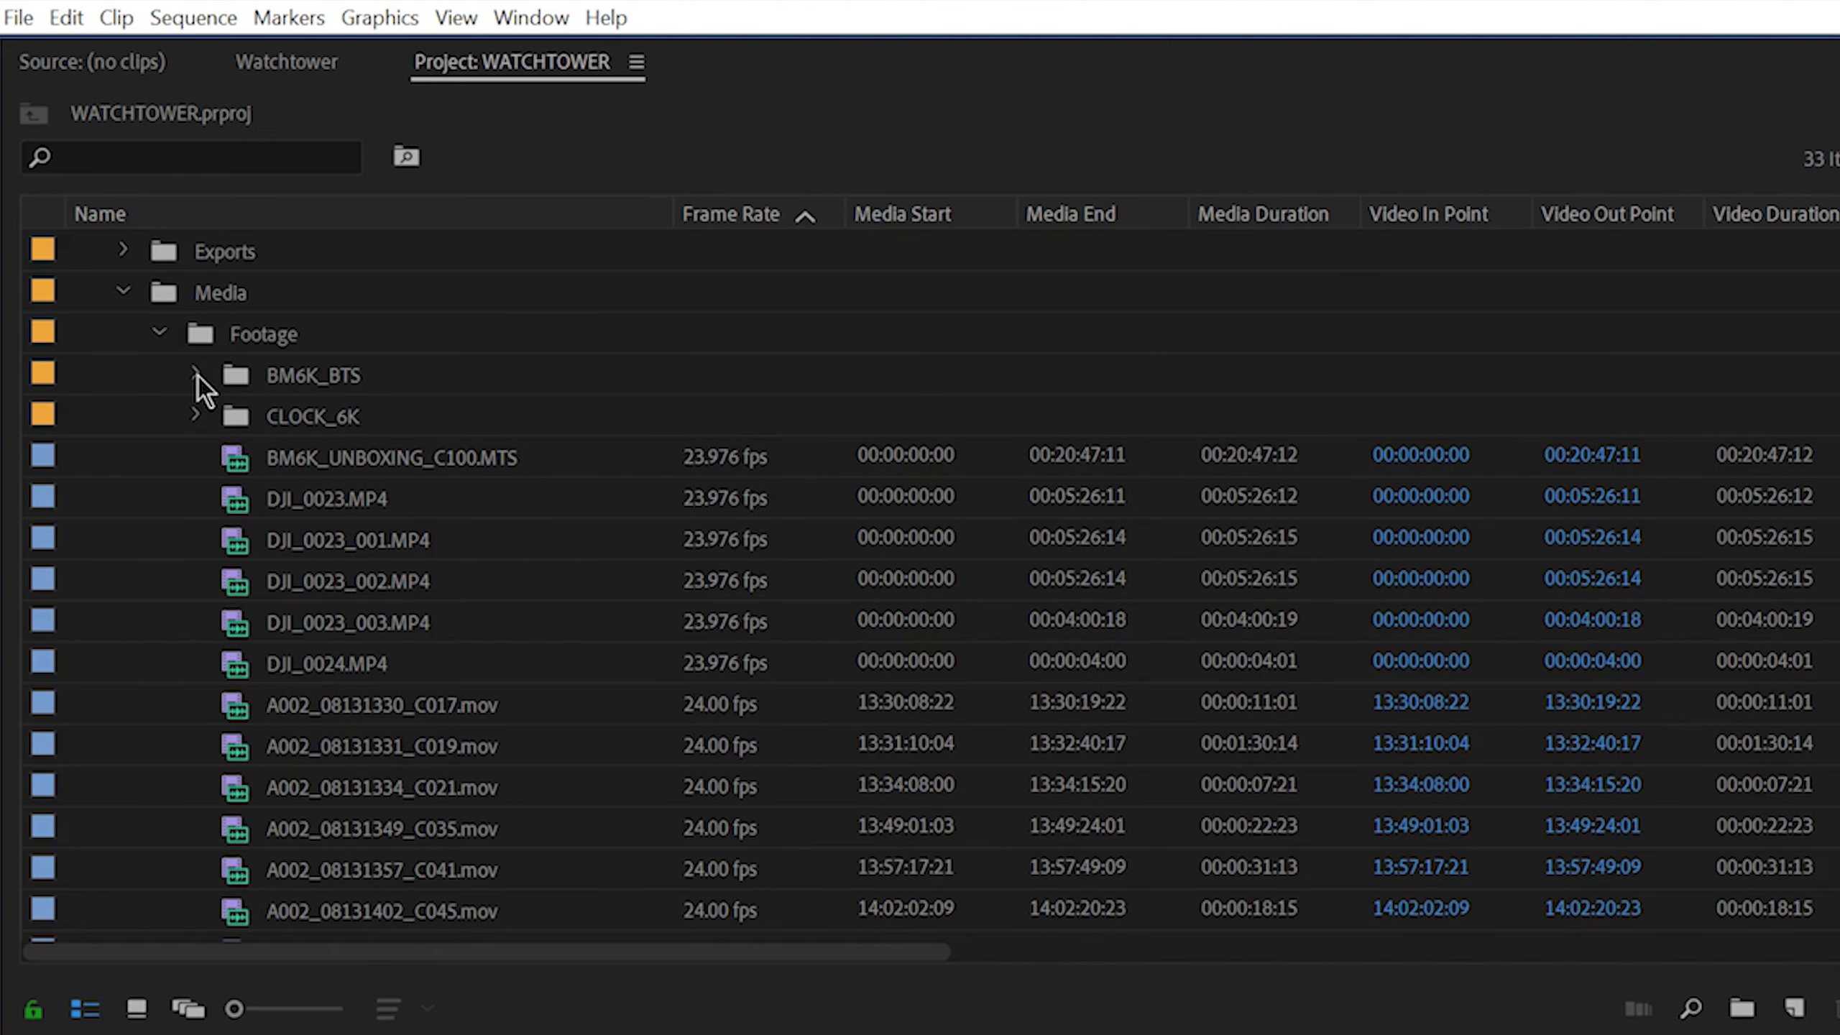
click(161, 335)
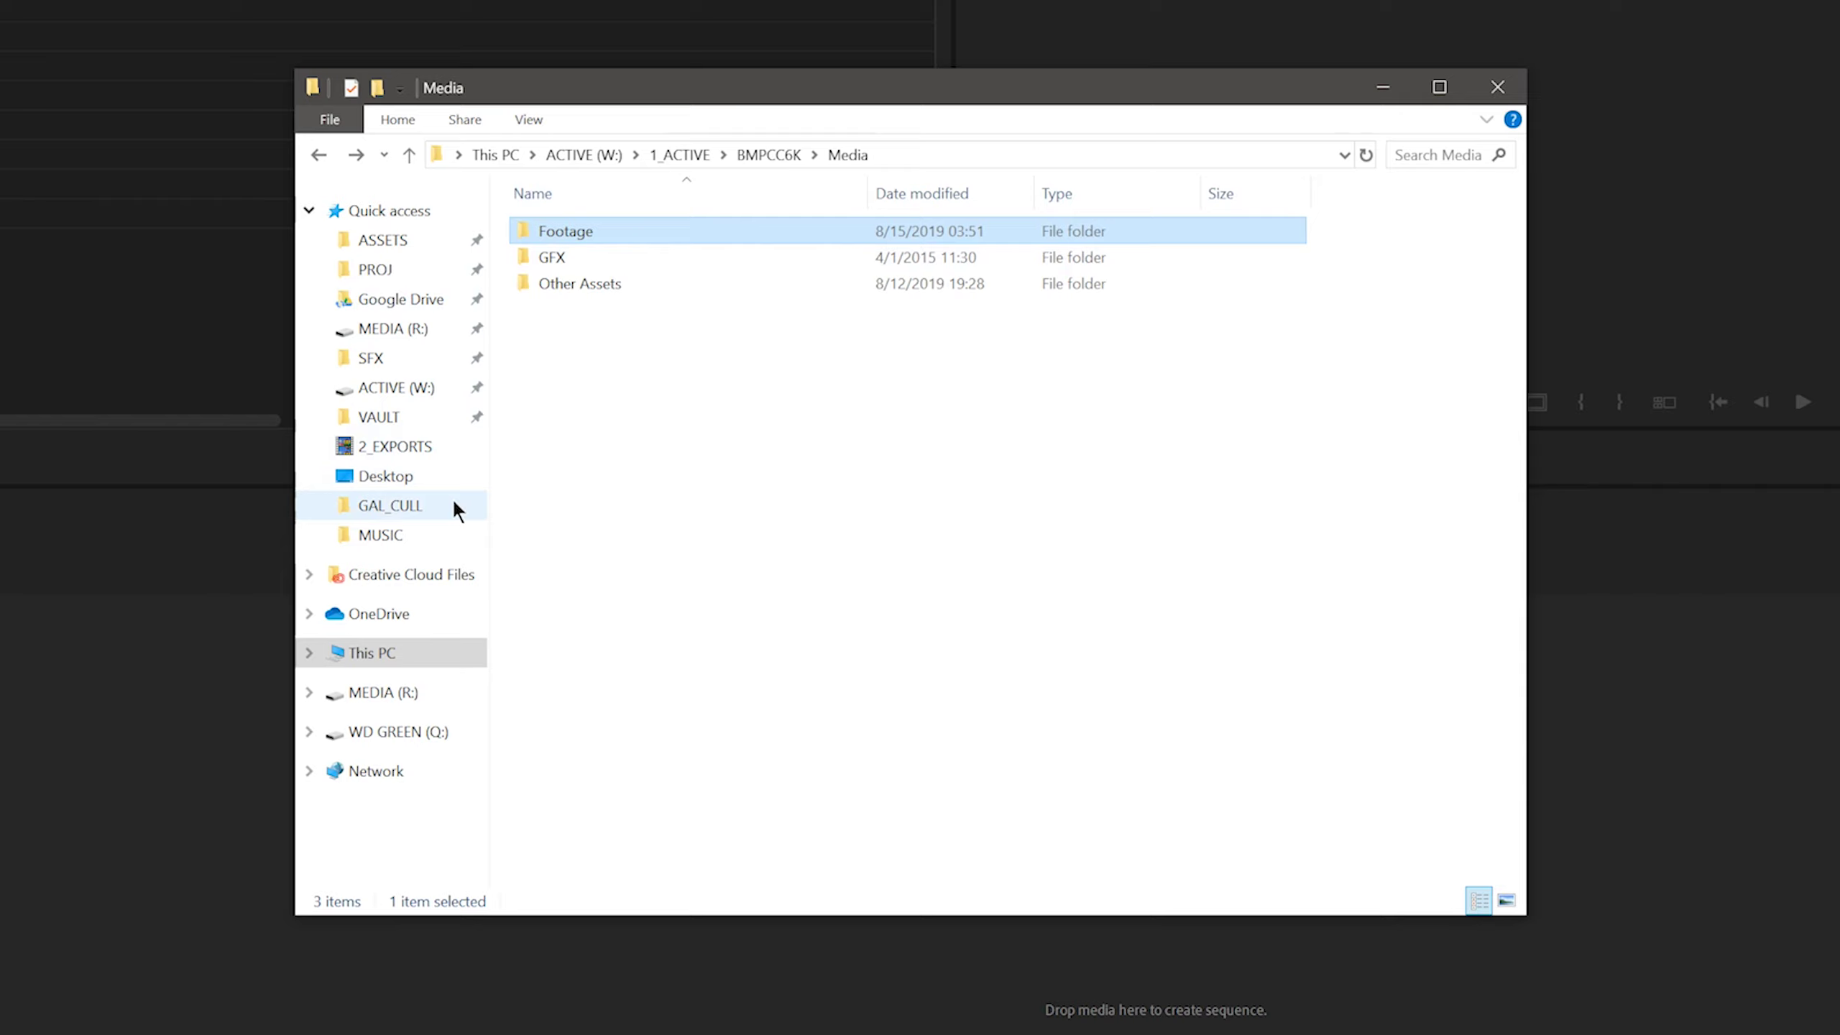
Copy LOCK_MOTION_2_2.mp4 from 2_EXPORTS into the Media\Other Assets folder
click(404, 449)
click(871, 303)
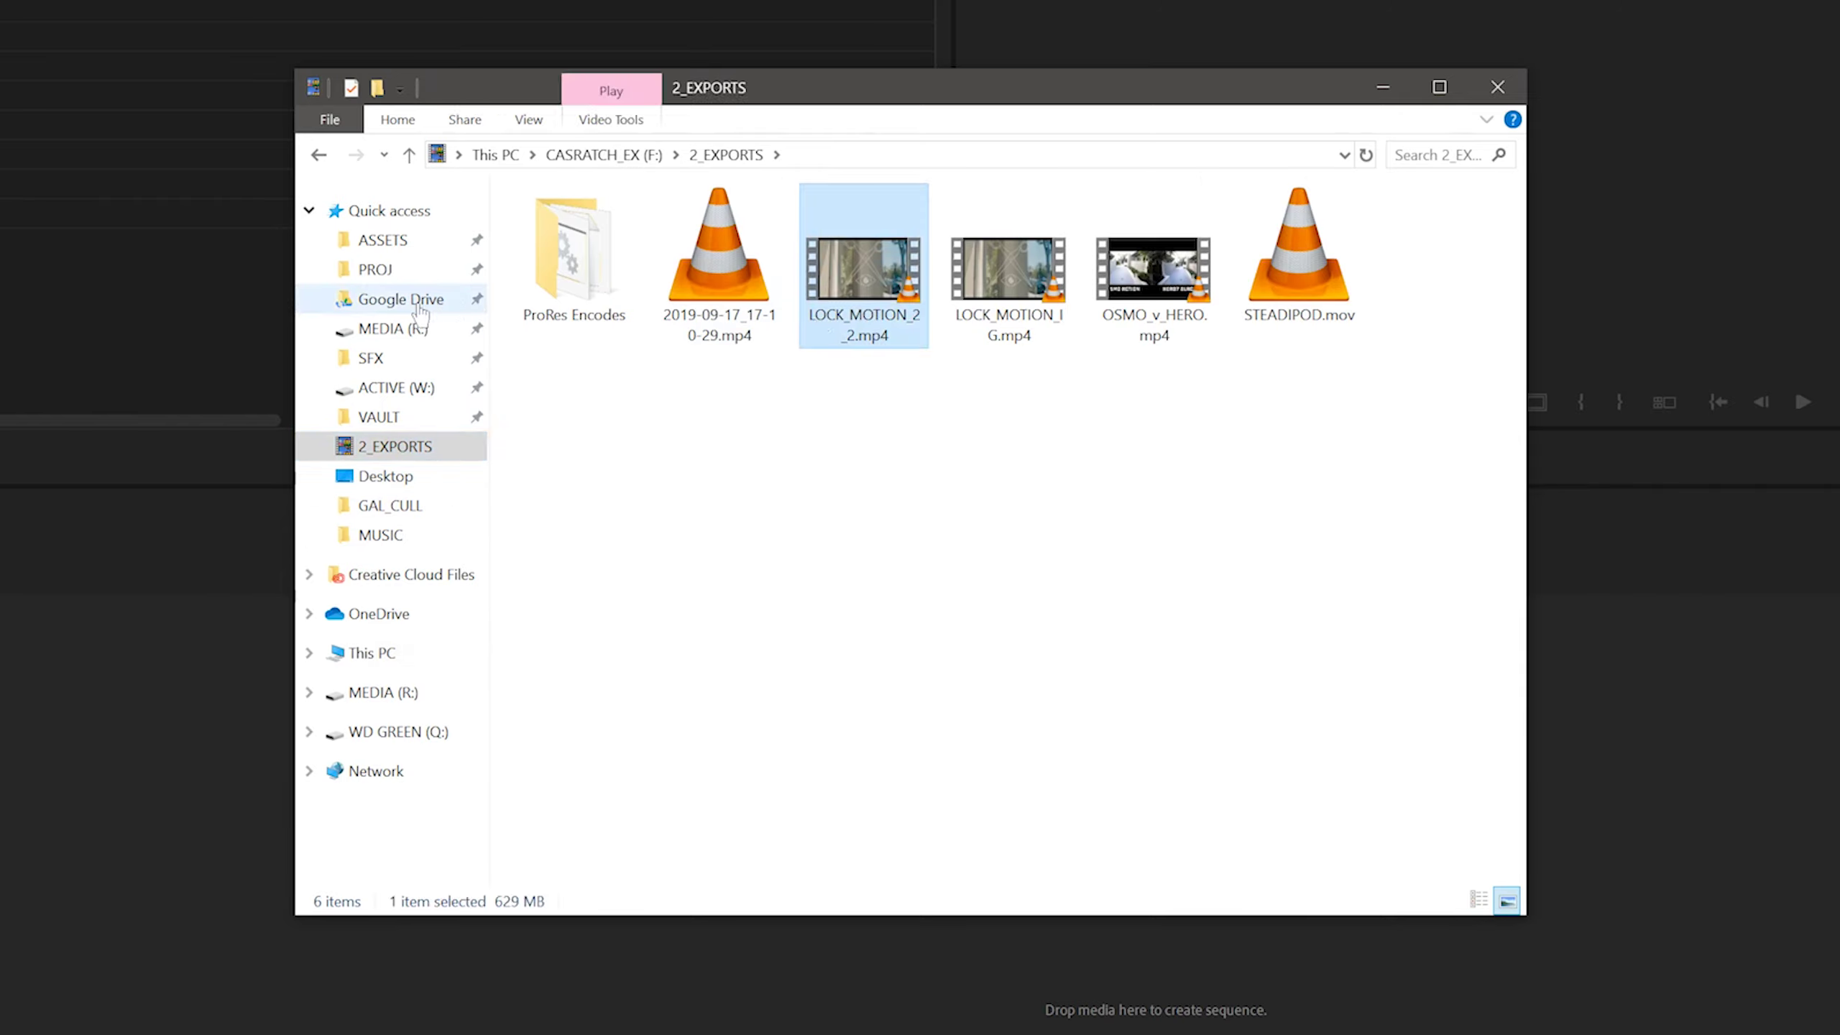
key(alt+Left)
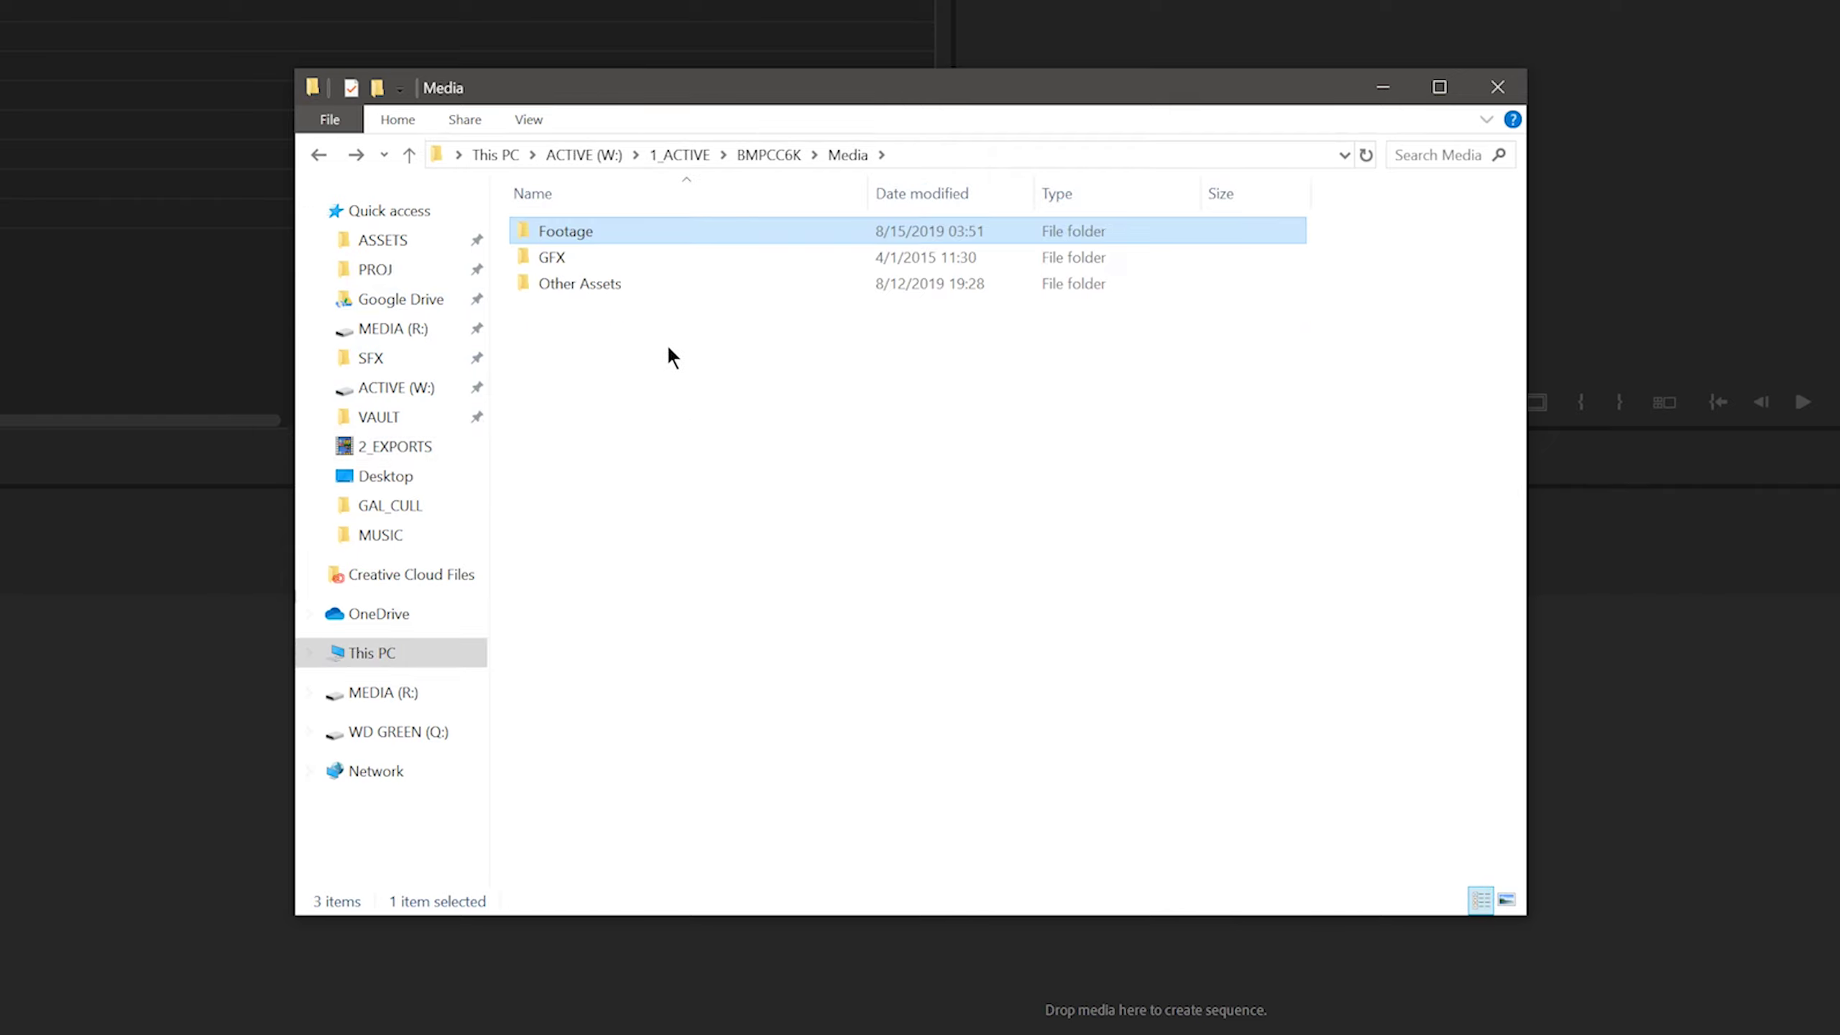
double_click(595, 283)
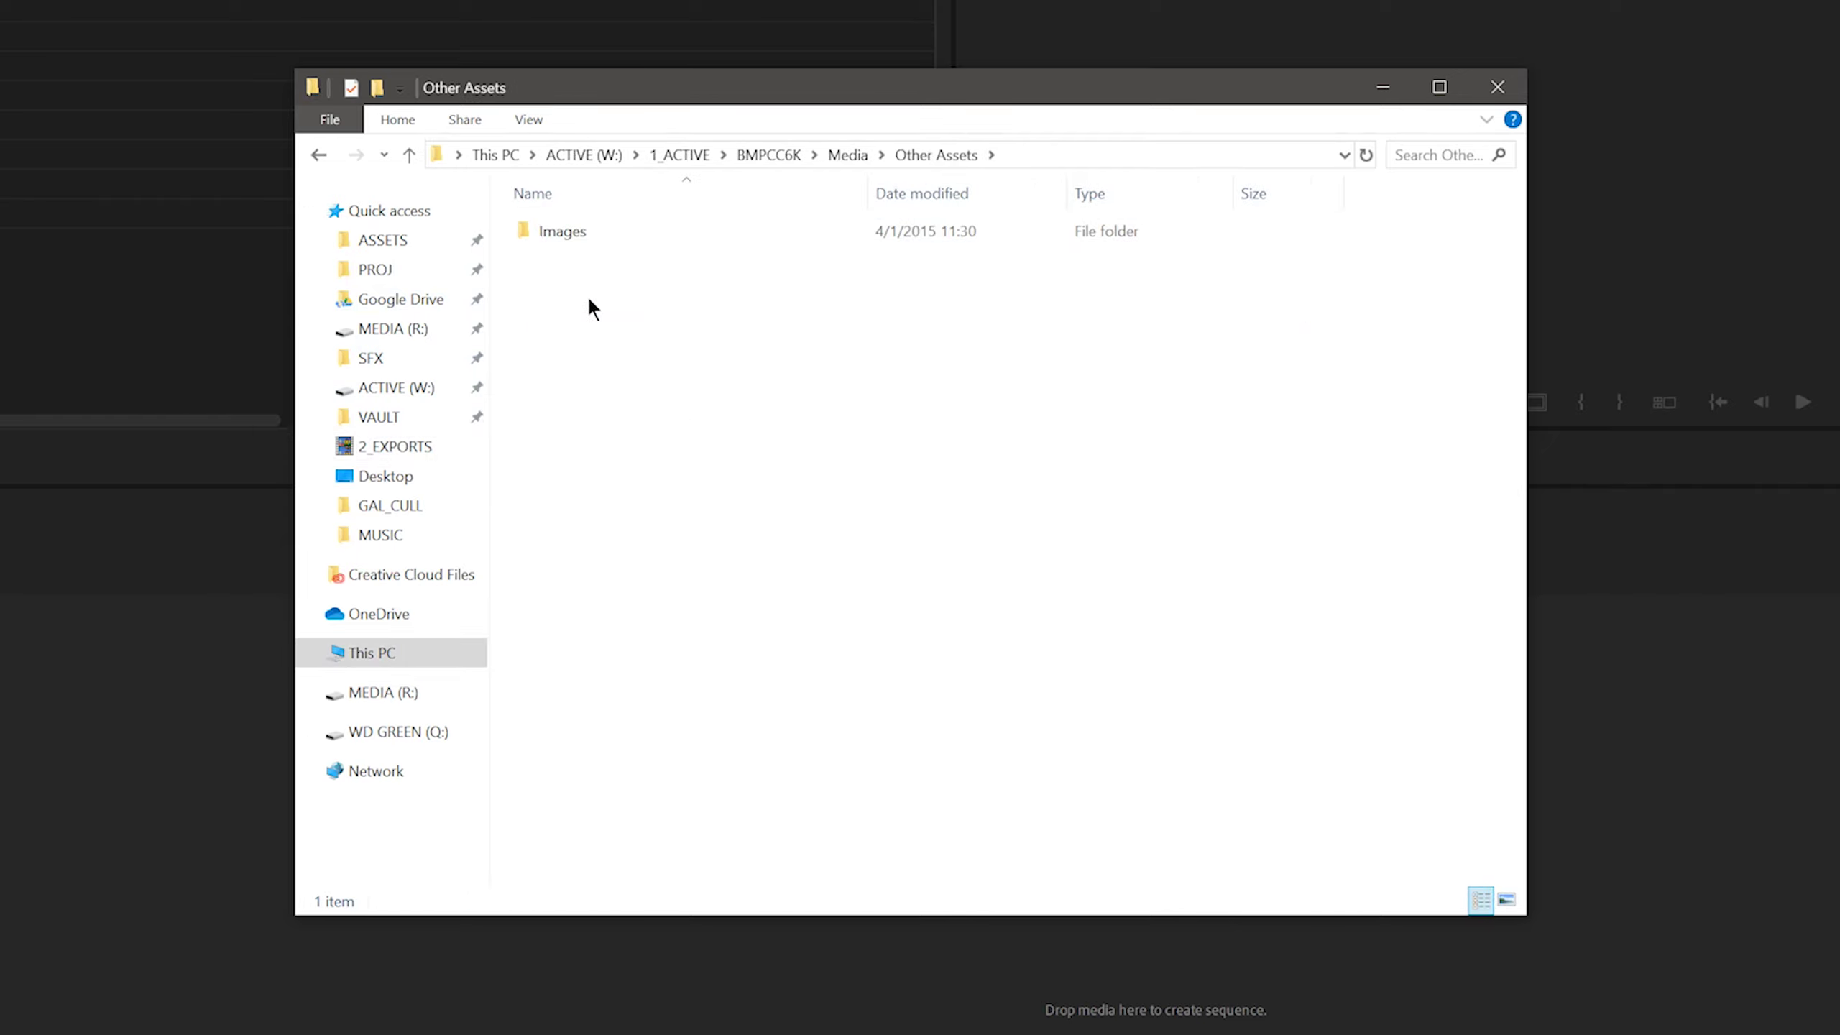
key(ctrl+v)
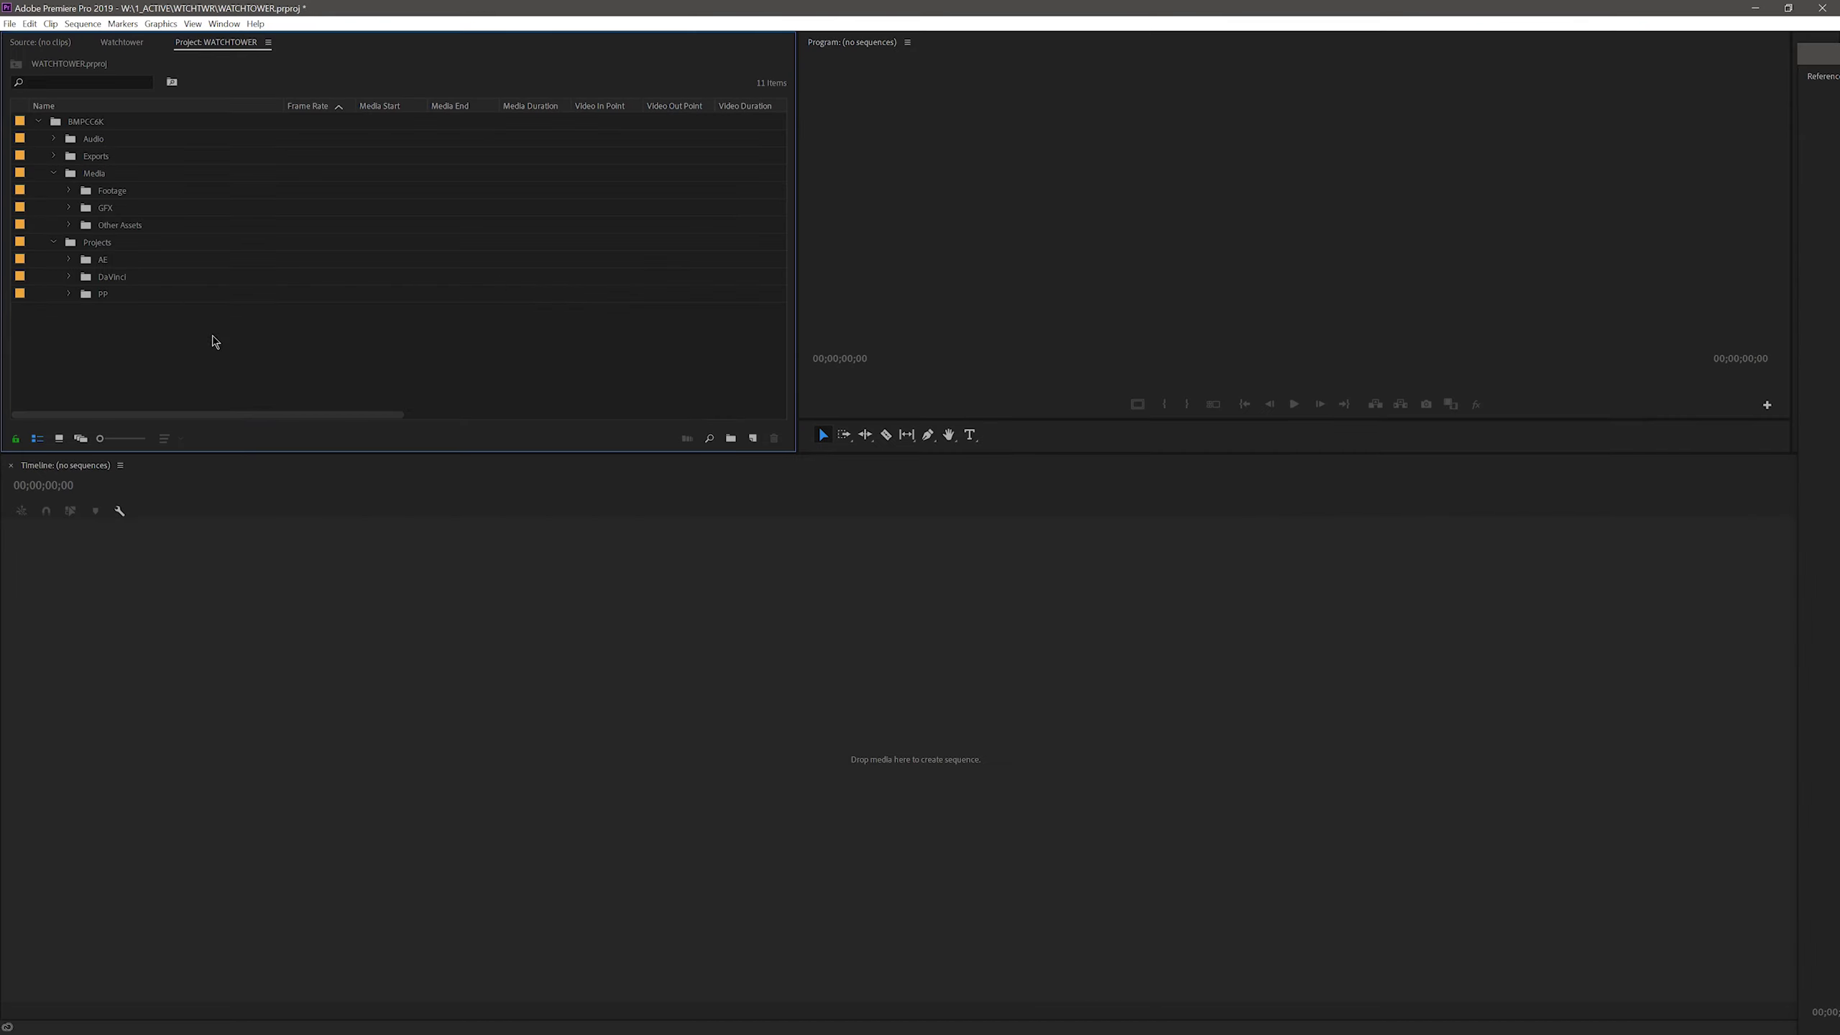
Expand the Other Assets bin and run a Watchtower sync to pull in LOCK_MOTION_2_2.mp4
click(101, 231)
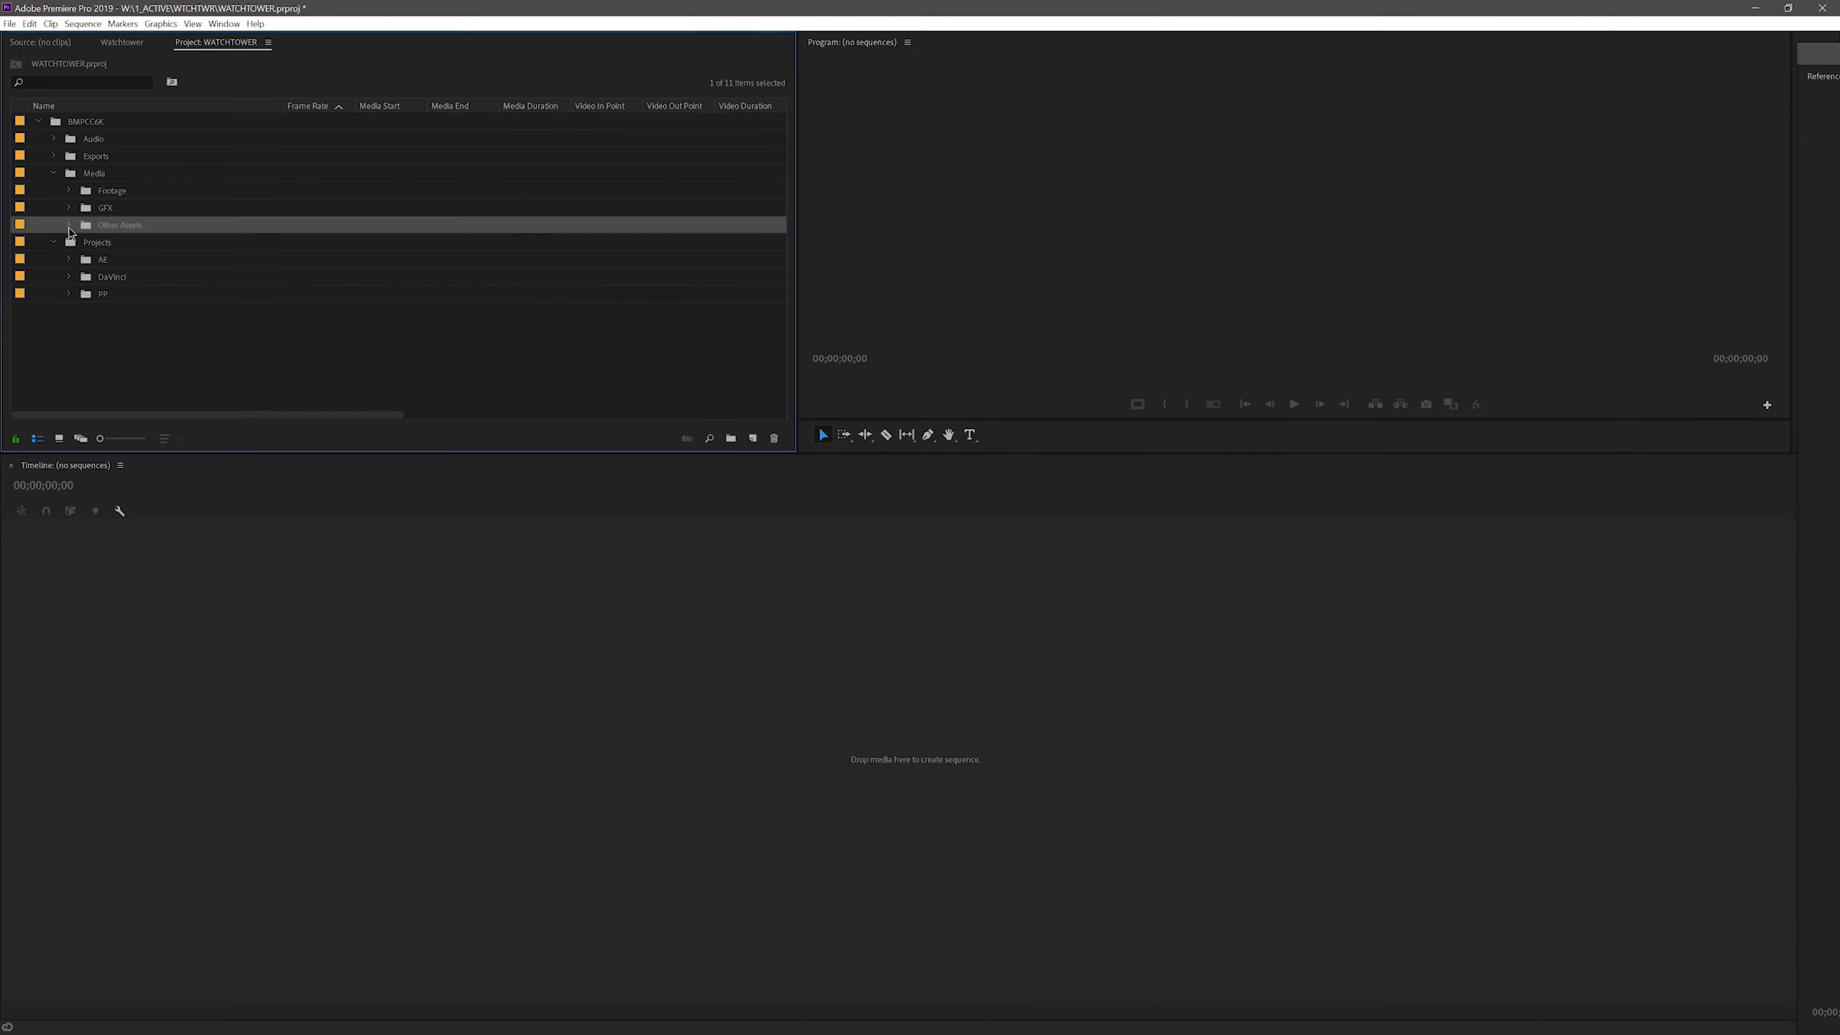
click(69, 225)
click(120, 42)
click(20, 76)
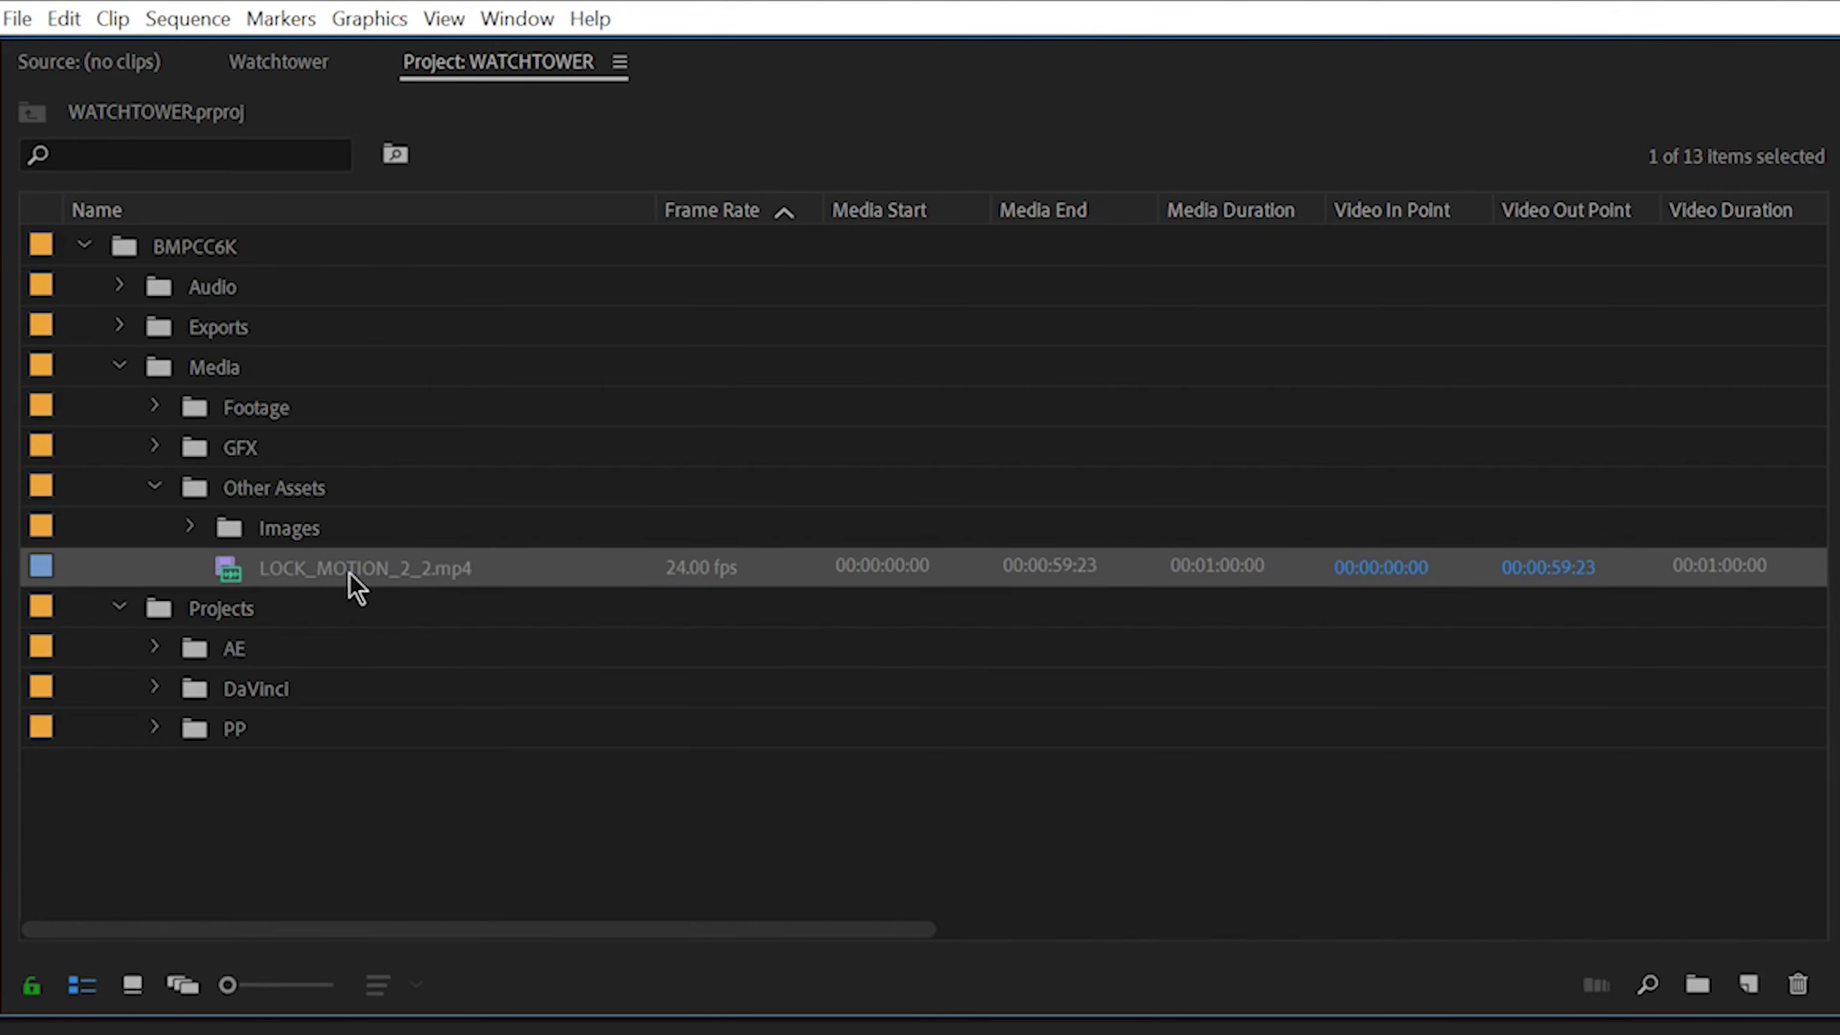
Delete the LOCK_MOTION_2_2.mp4 clip from the project
click(349, 573)
click(242, 570)
key(Delete)
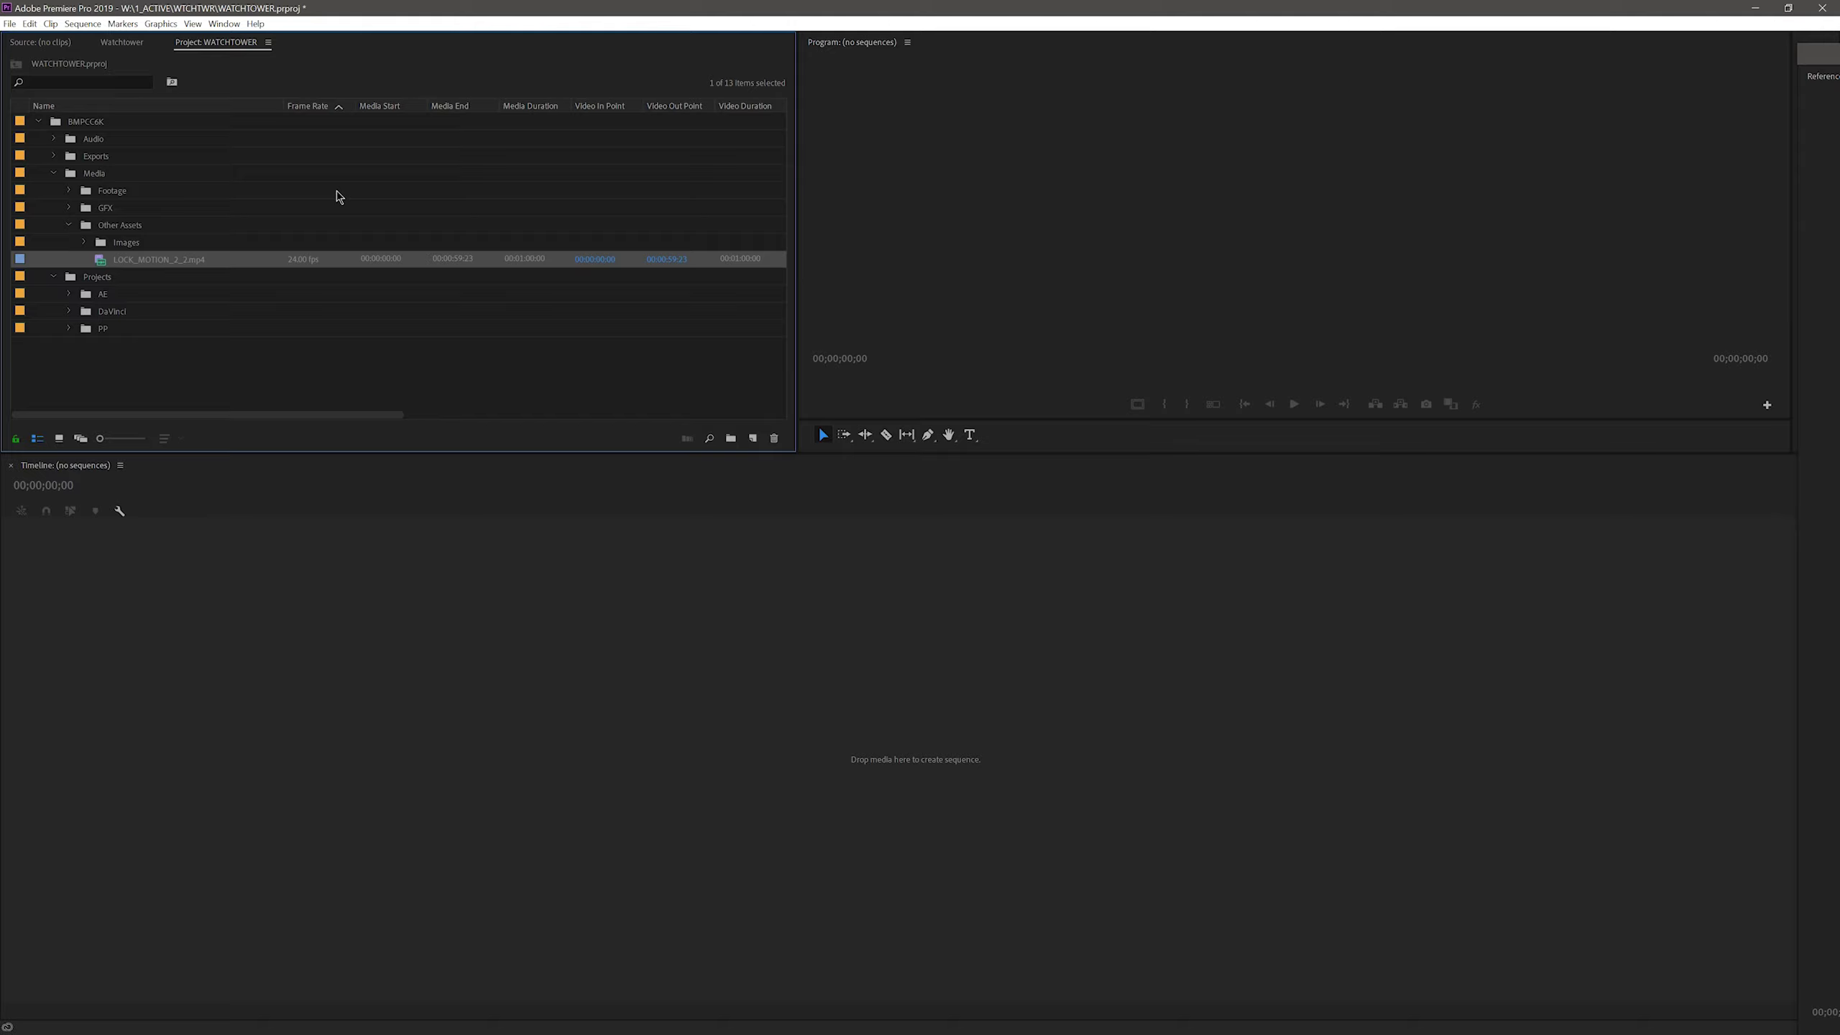
Collapse the Other Assets and Media bins and open Watchtower's Settings via its gear icon
right_click(197, 265)
click(420, 396)
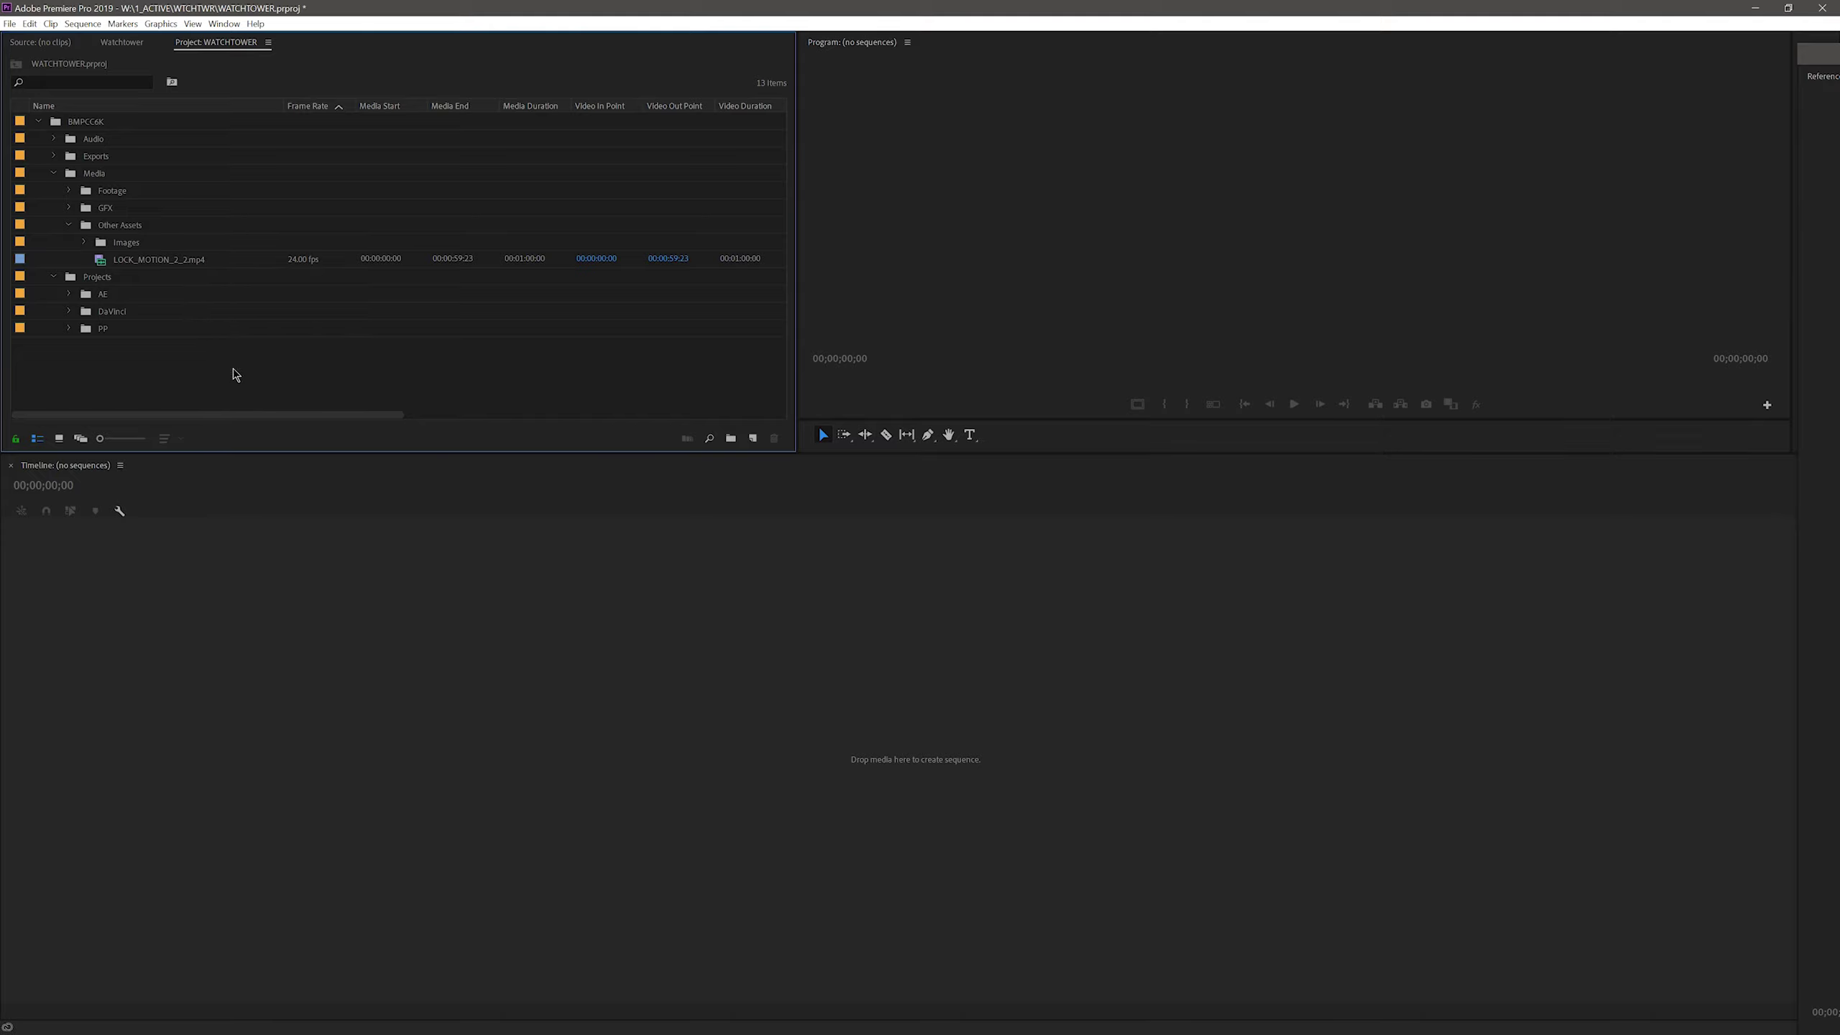
click(69, 225)
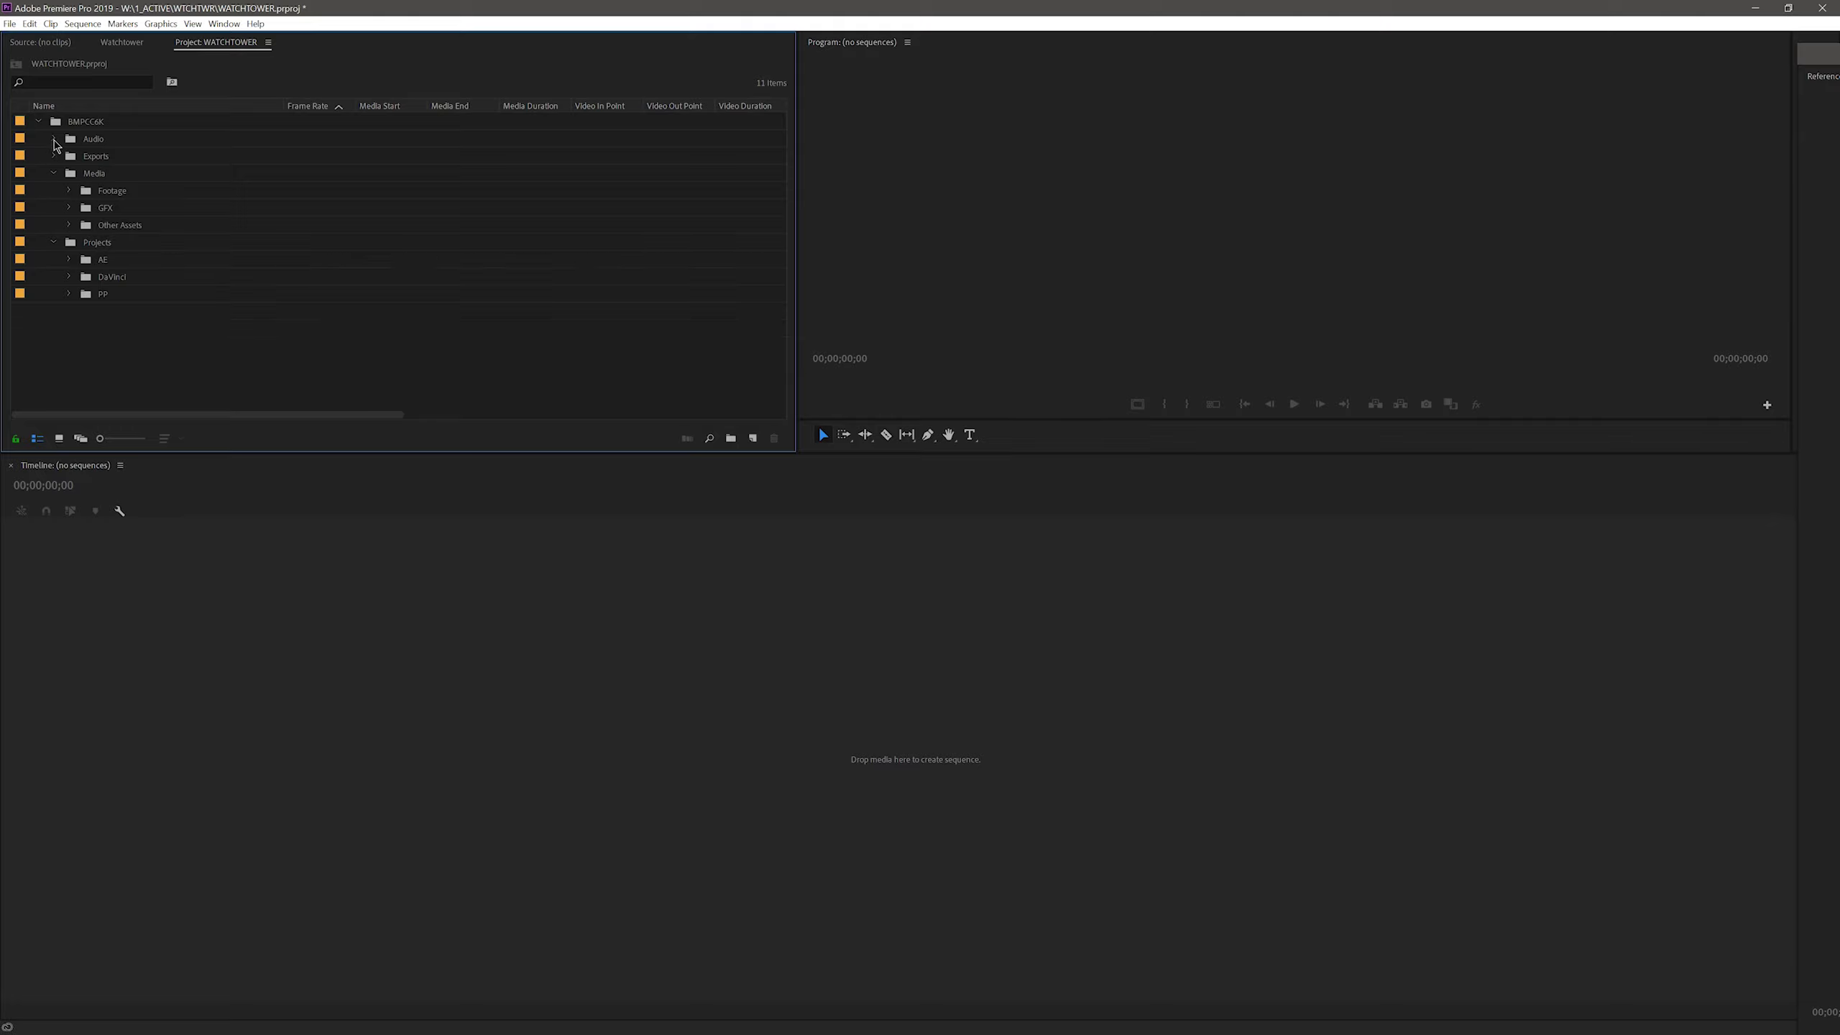
click(55, 173)
click(121, 42)
click(64, 69)
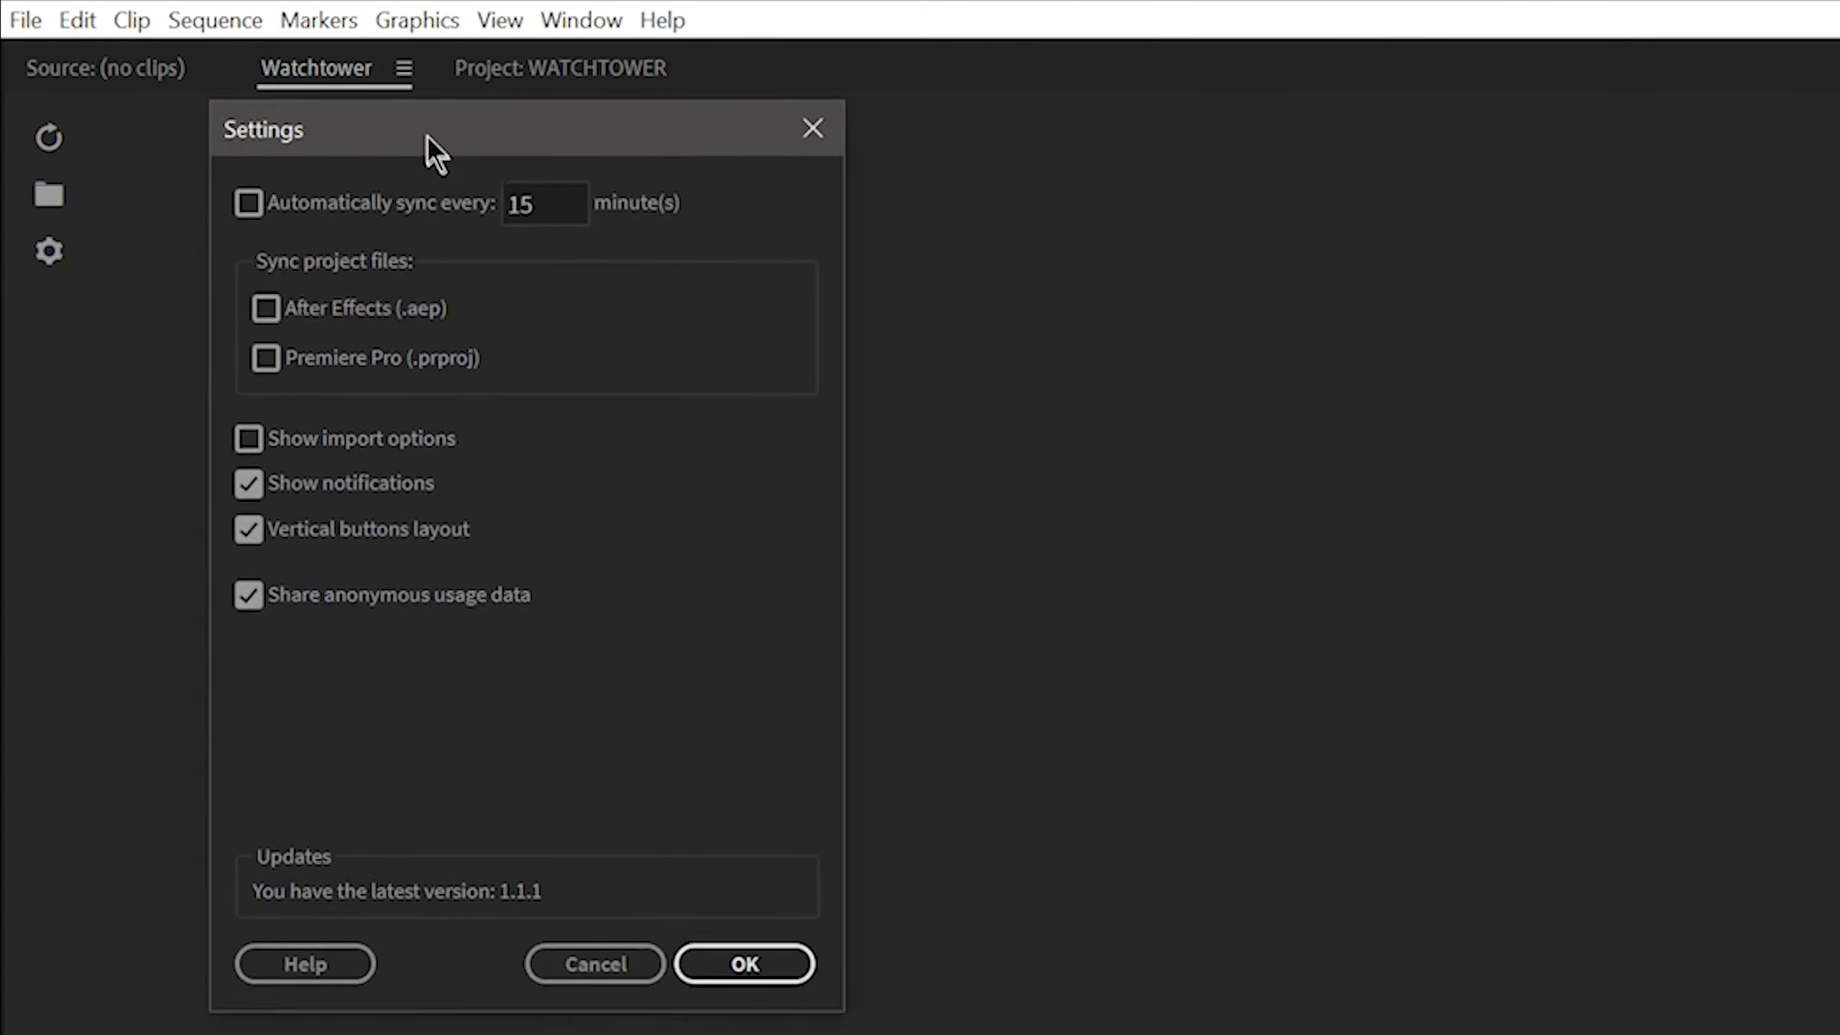
Move the Watchtower Settings dialog to the upper left and bring it into focus
drag(428, 138, 320, 150)
click(141, 540)
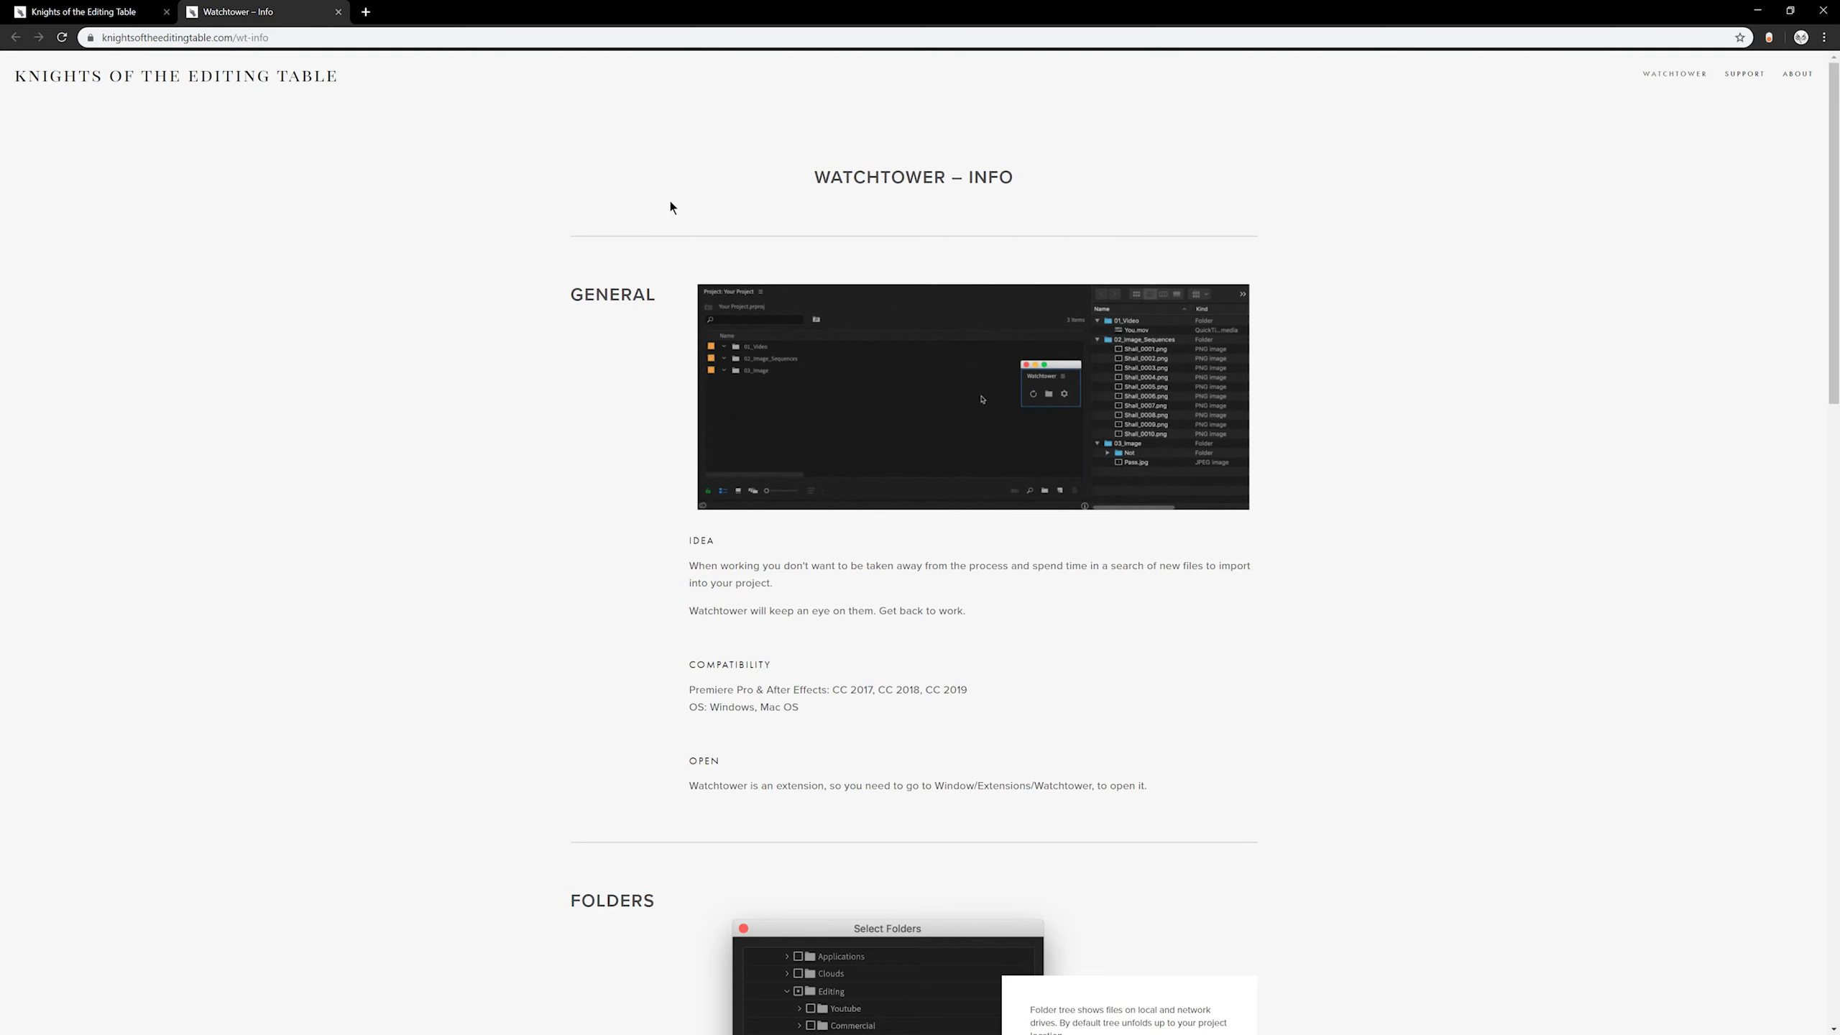
Read the Watchtower Info page, then cancel Watchtower Settings and return to the Project: WATCHTOWER bins
scroll(745, 529, down, 5)
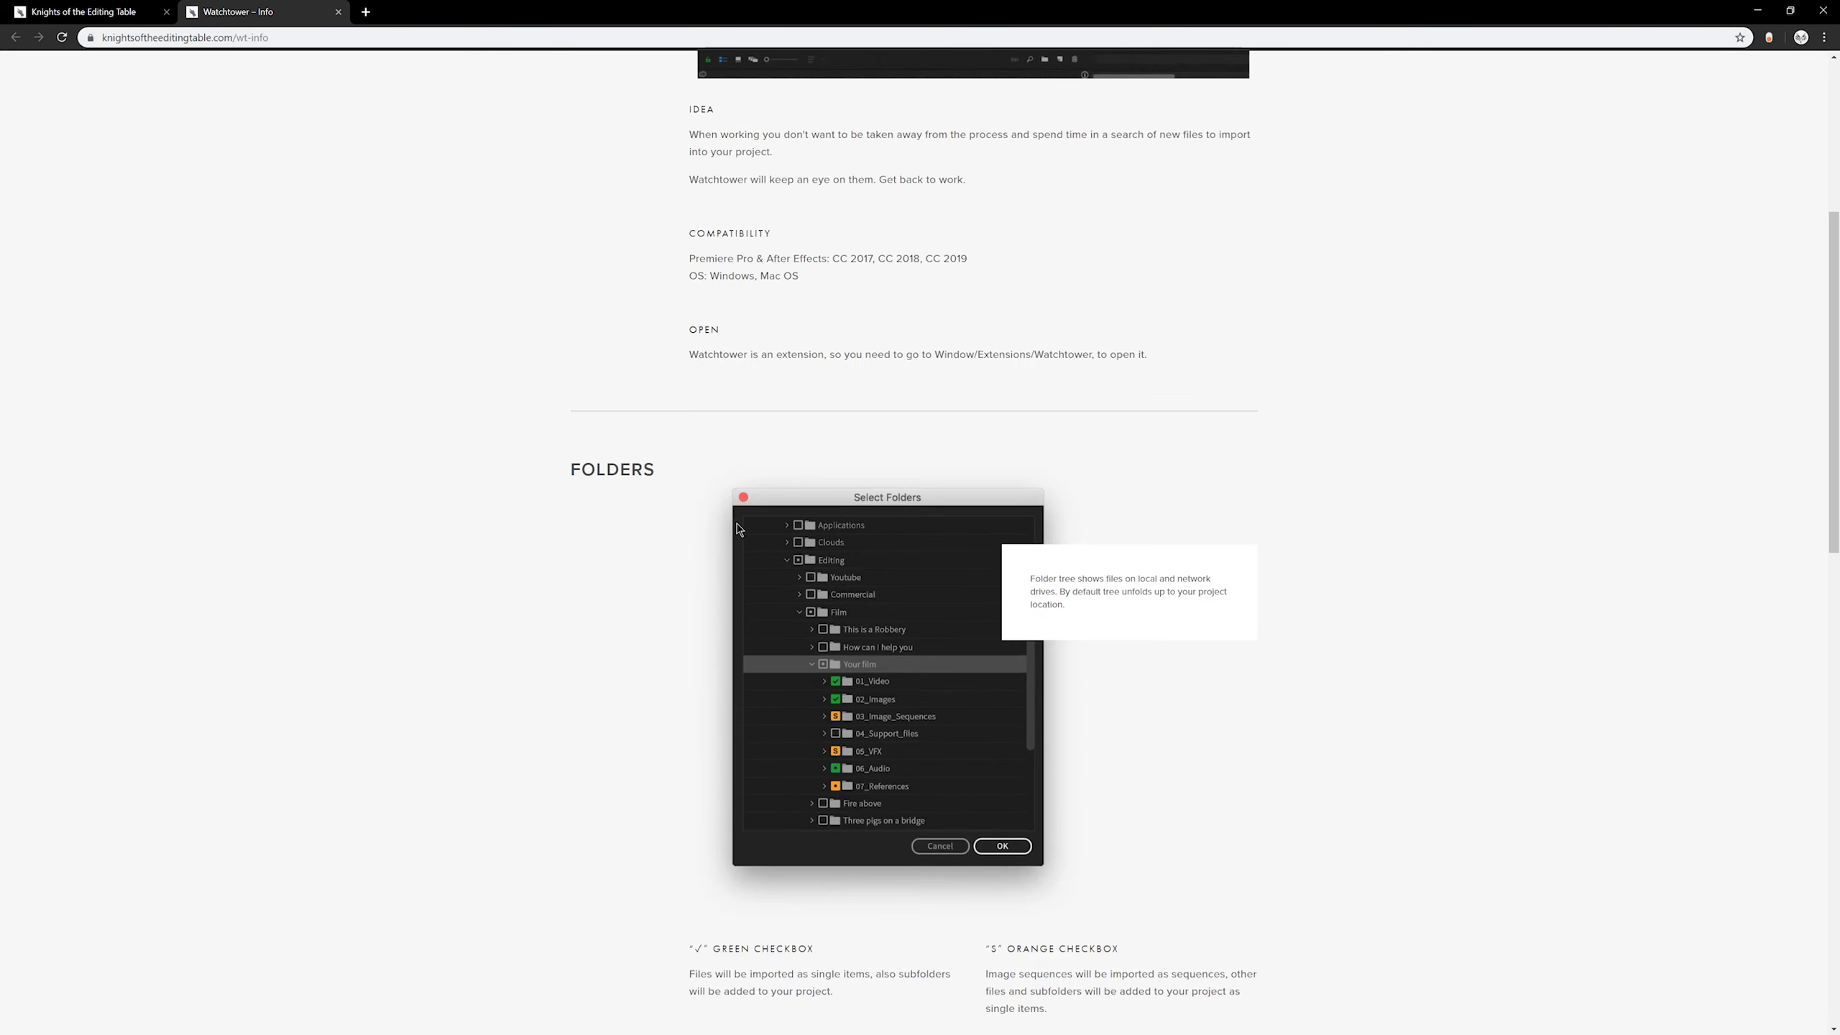
scroll(656, 562, down, 4)
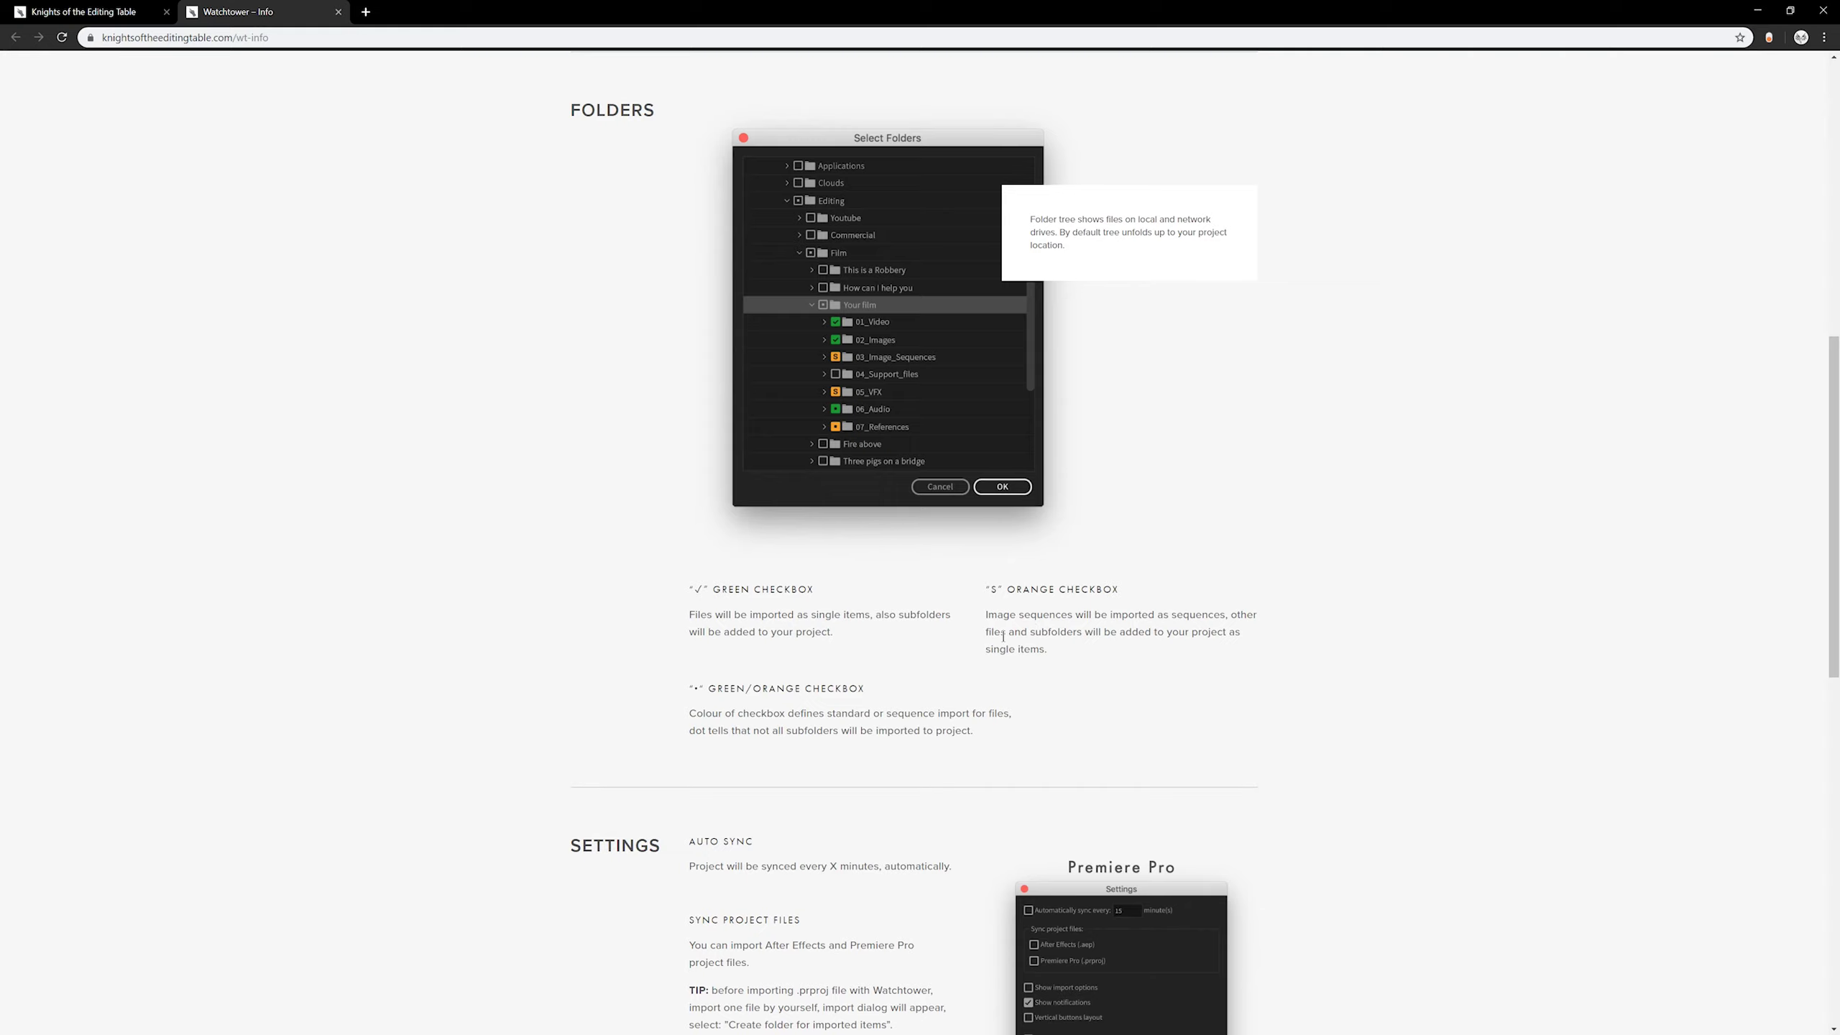
scroll(1002, 636, down, 6)
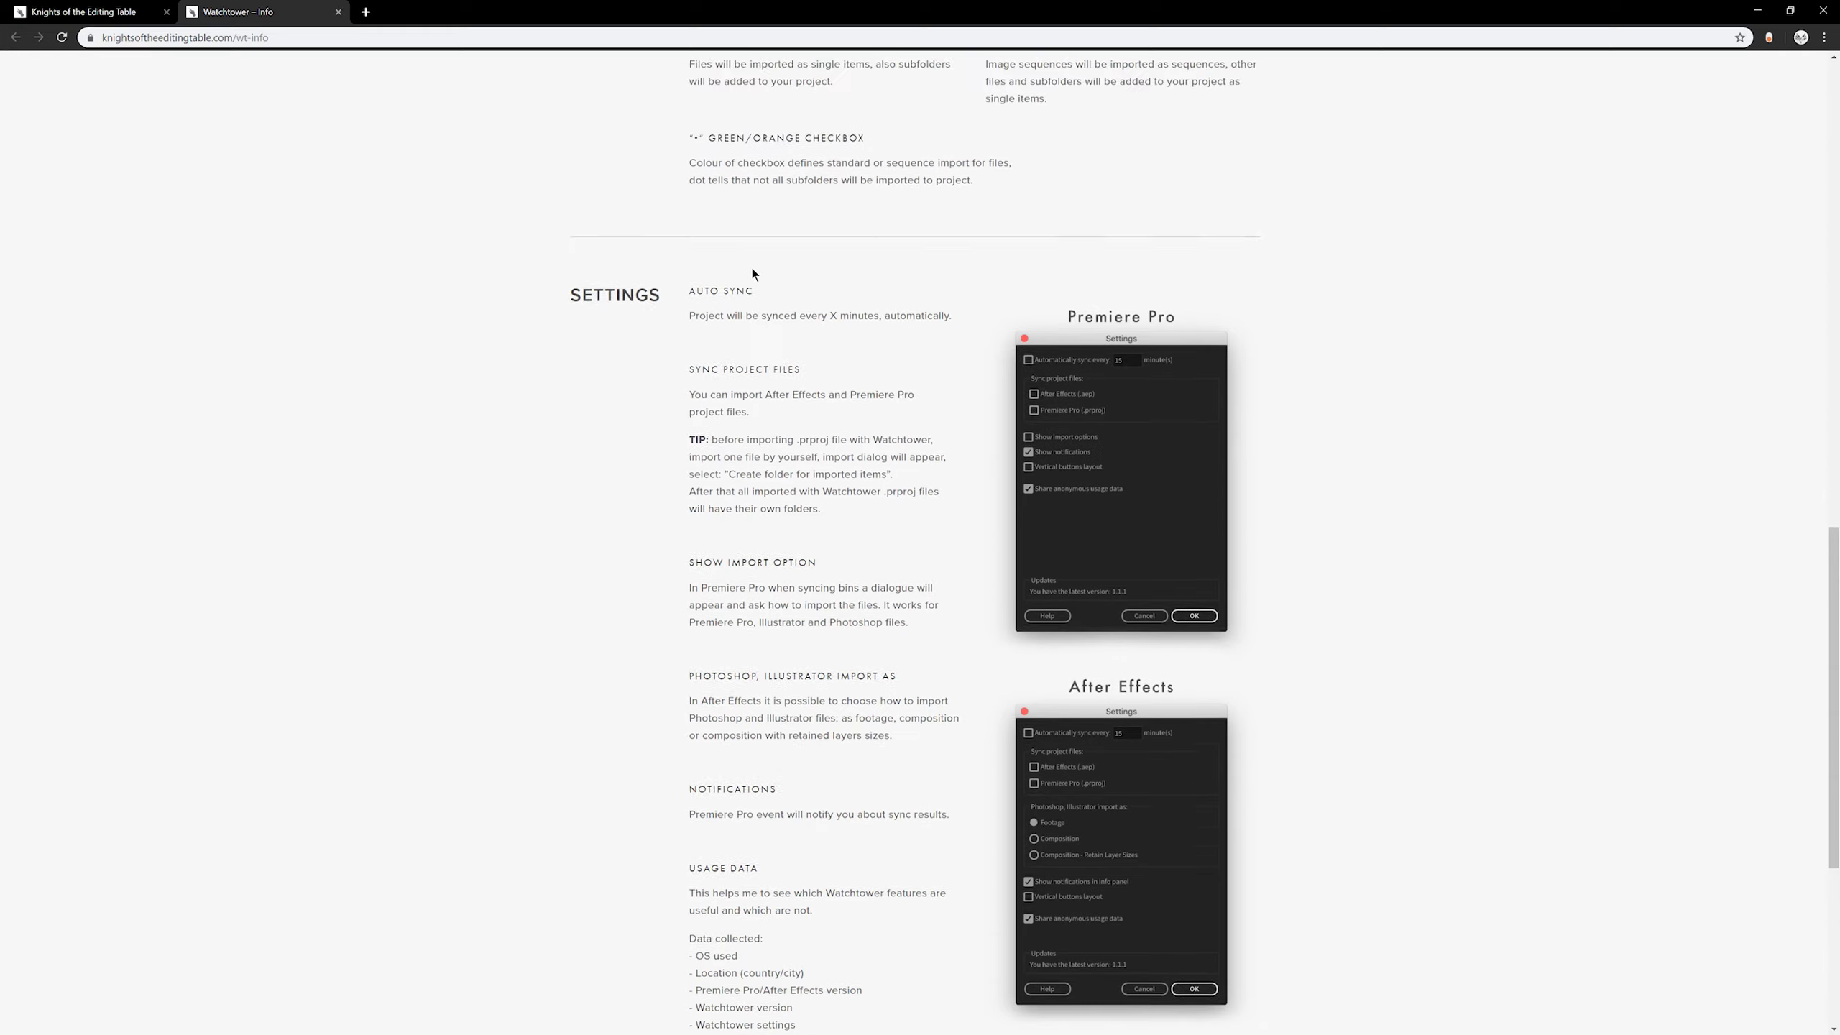
scroll(751, 273, up, 3)
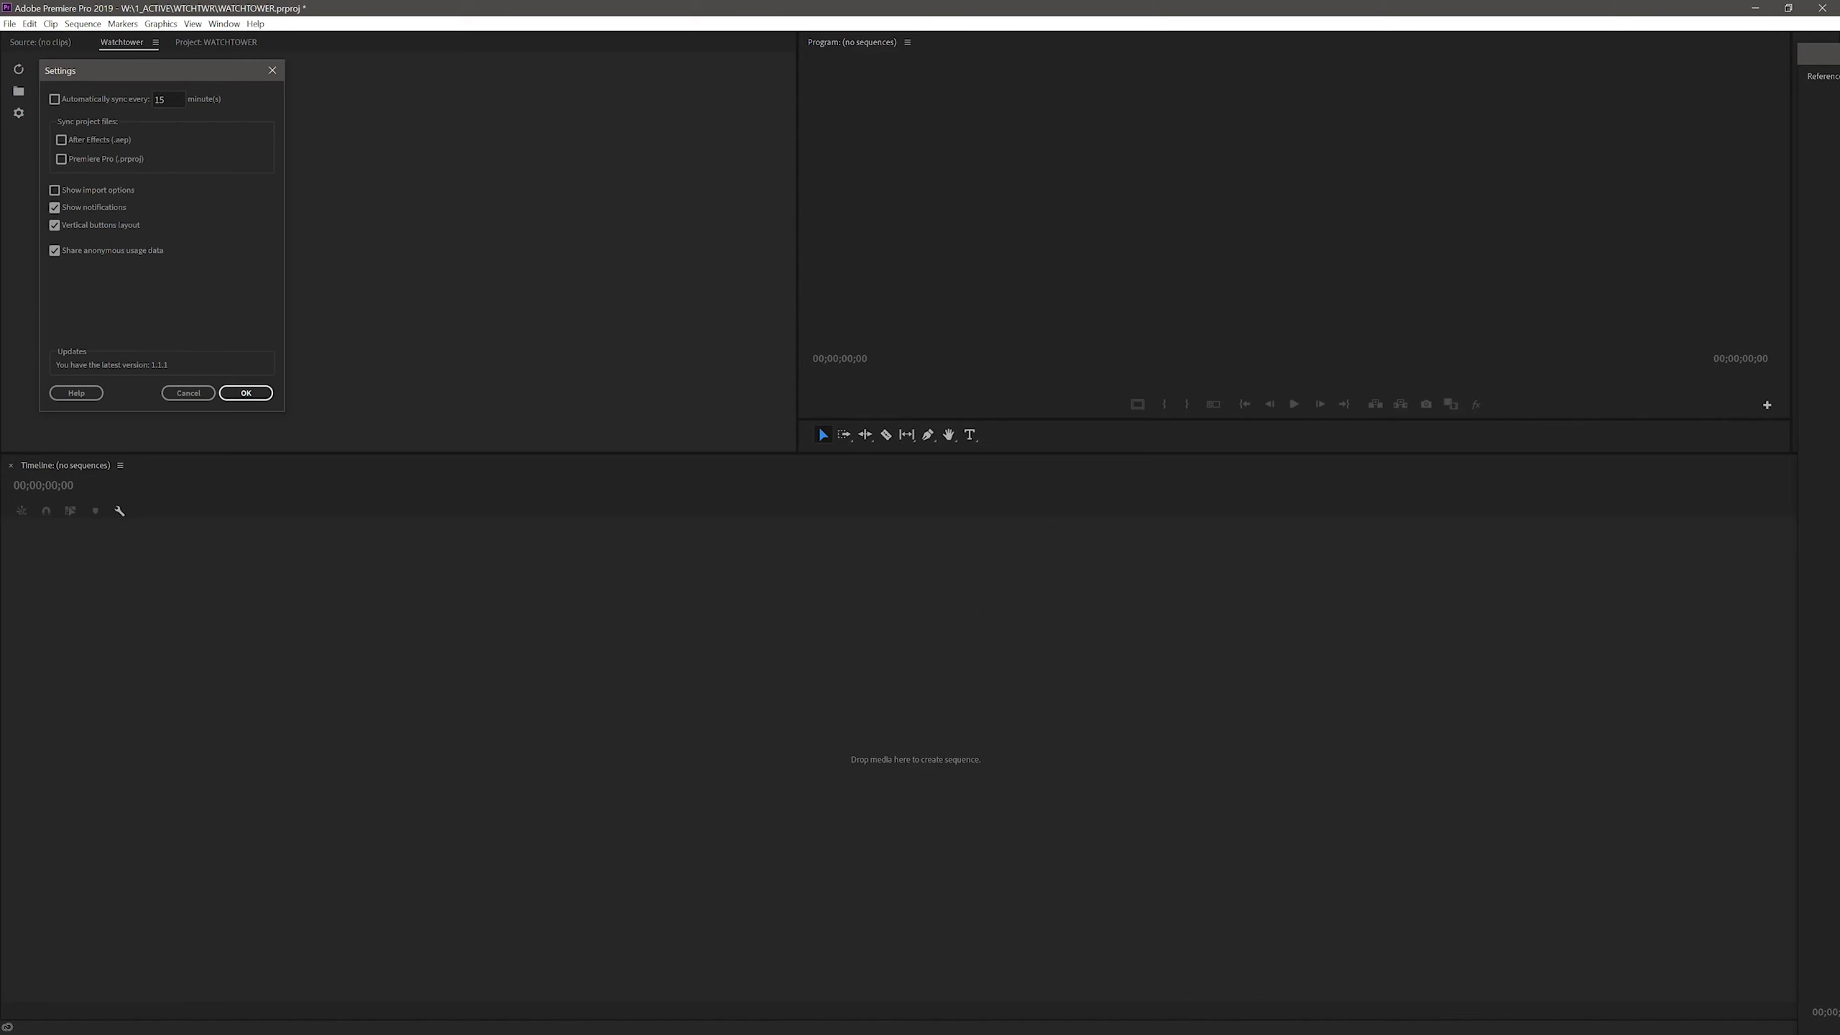
click(185, 396)
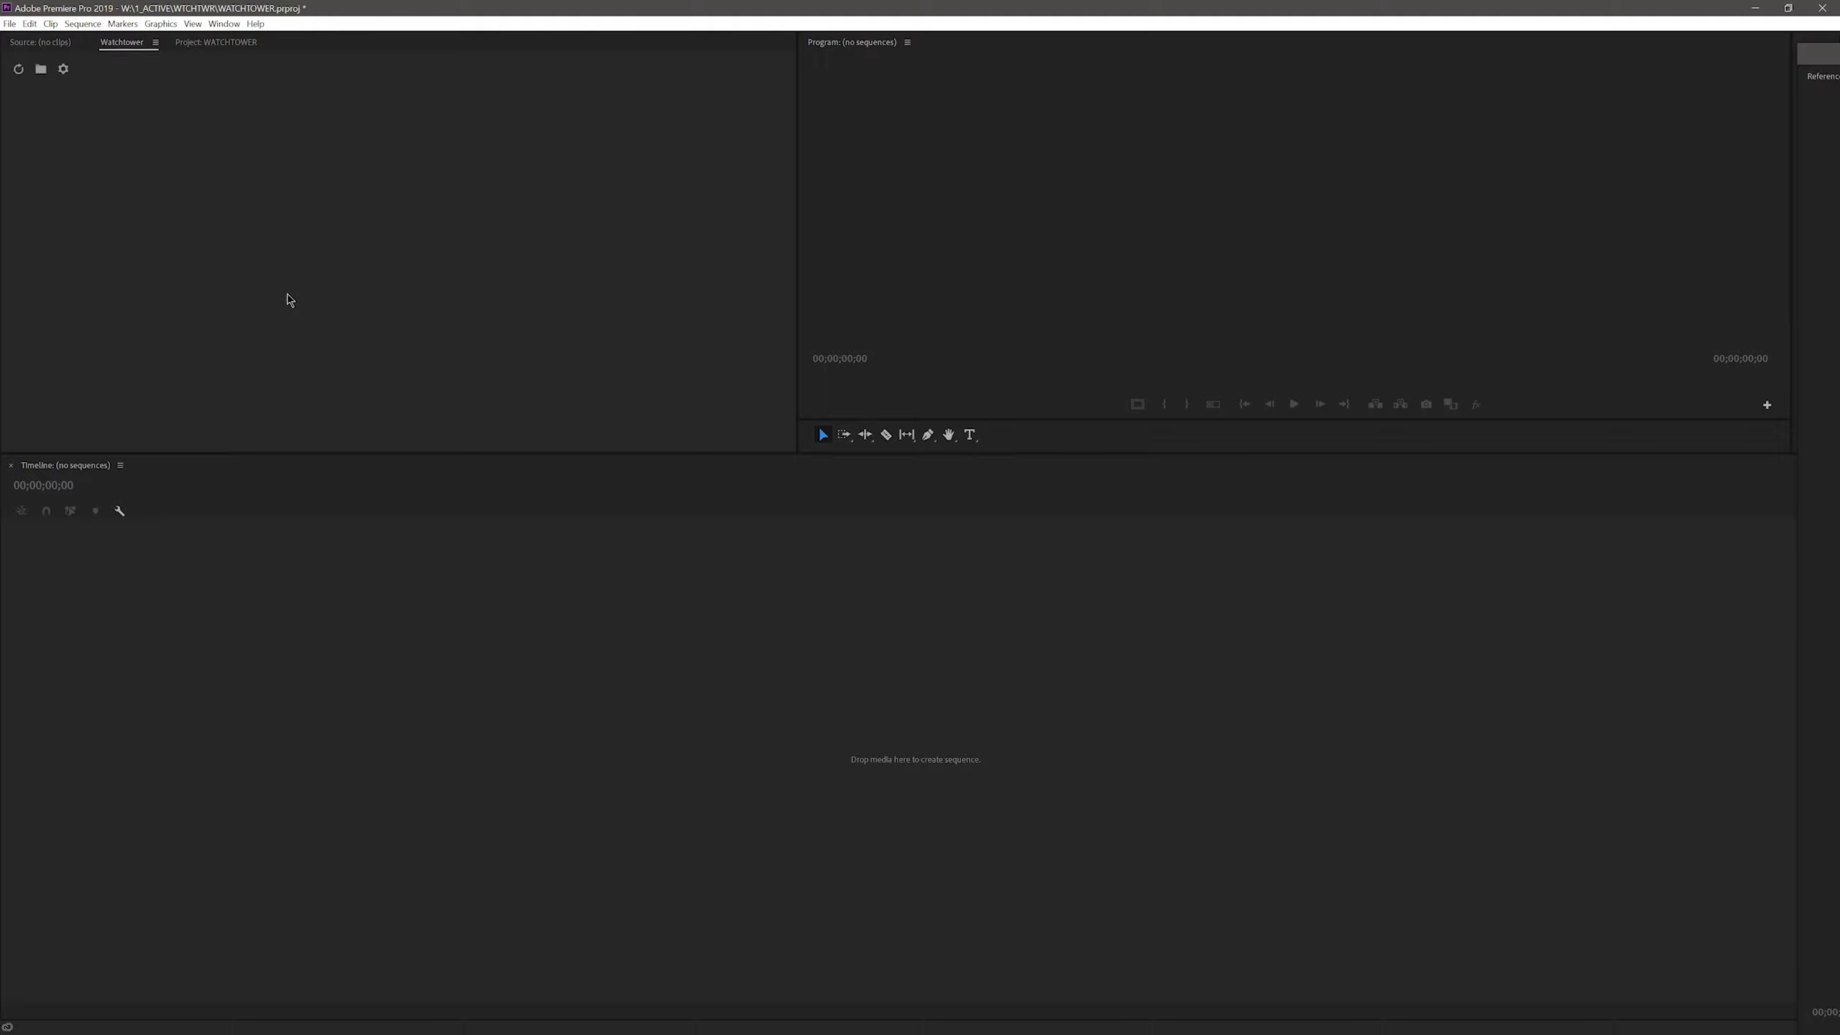
click(194, 44)
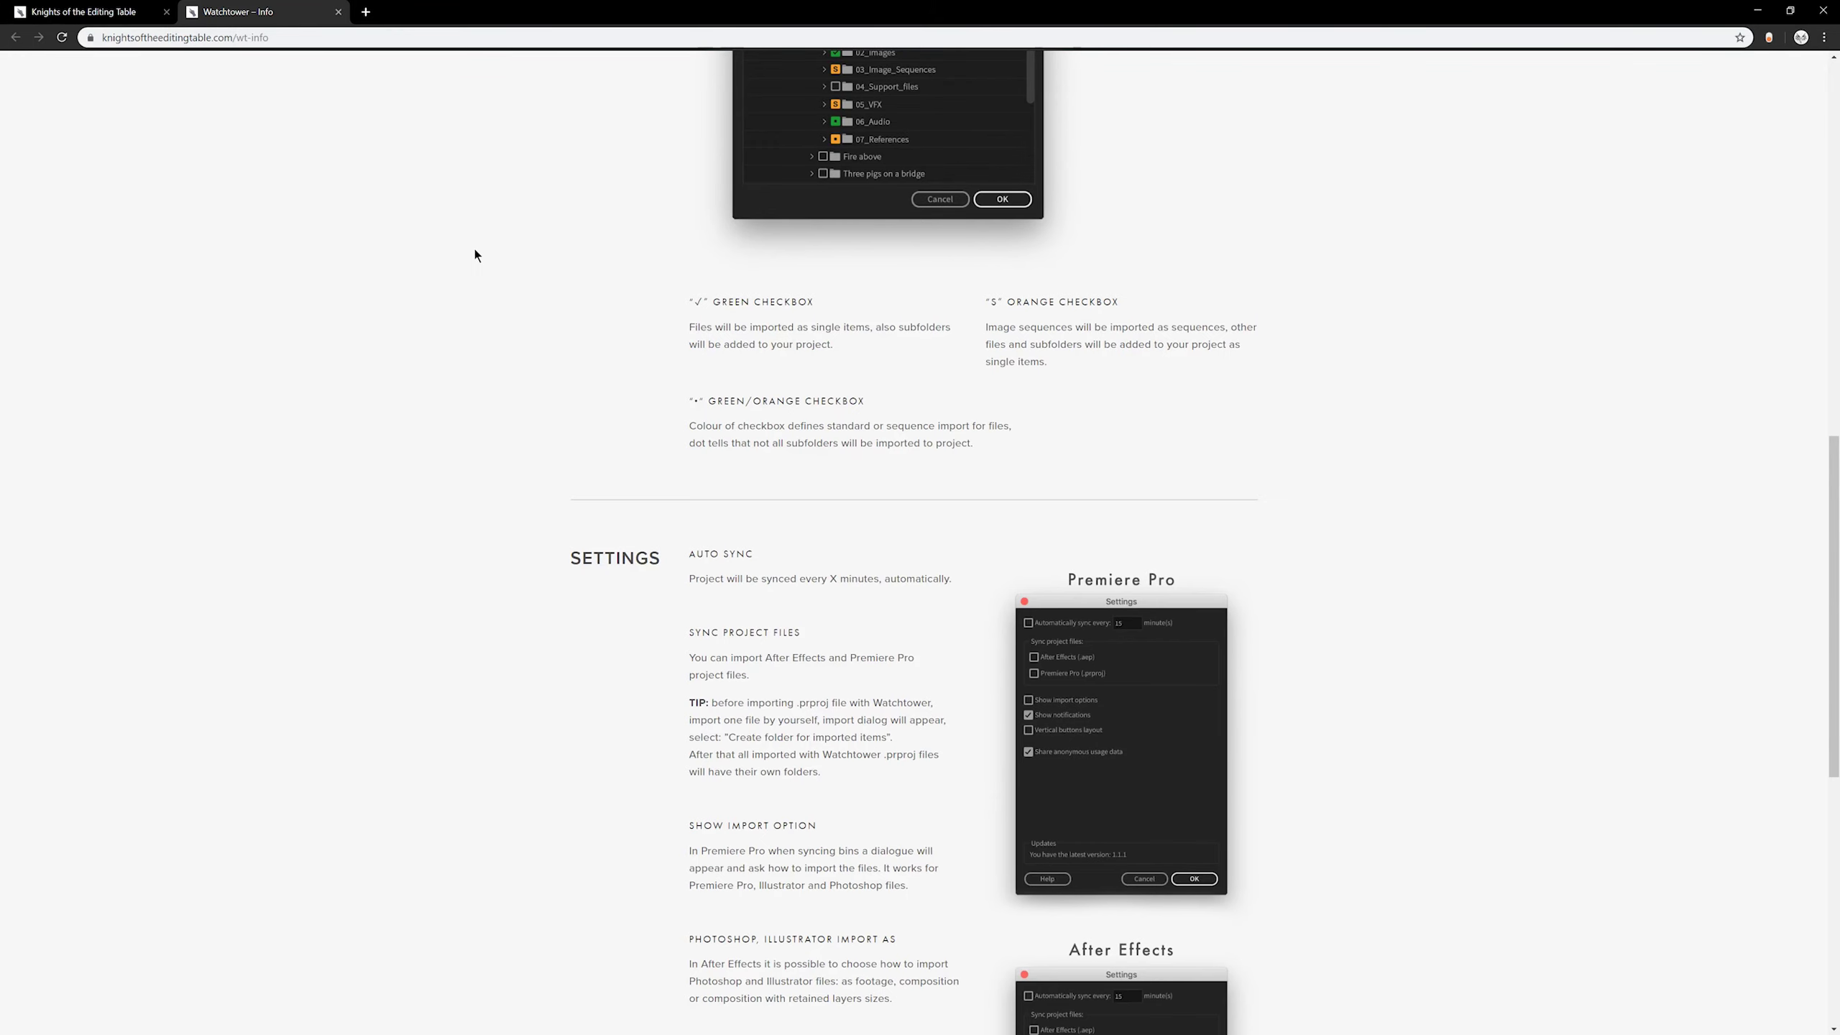
scroll(474, 250, up, 12)
scroll(423, 227, down, 20)
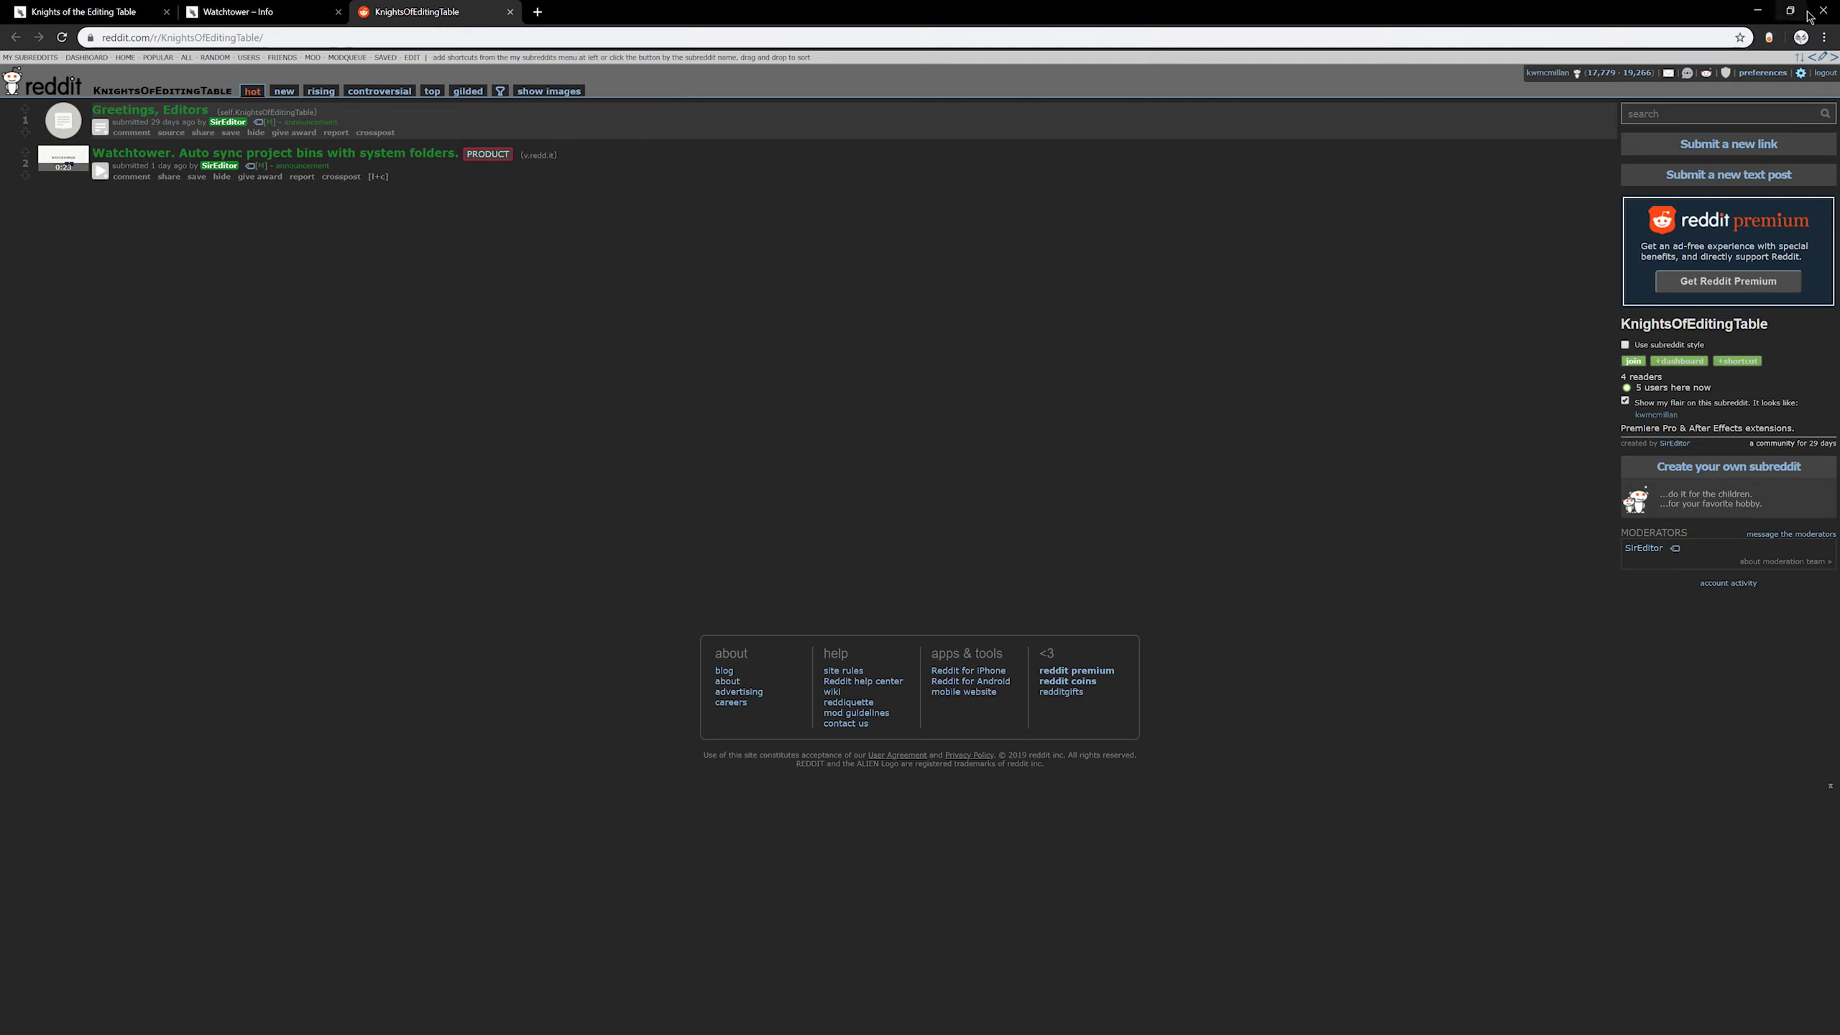
key(alt+Tab)
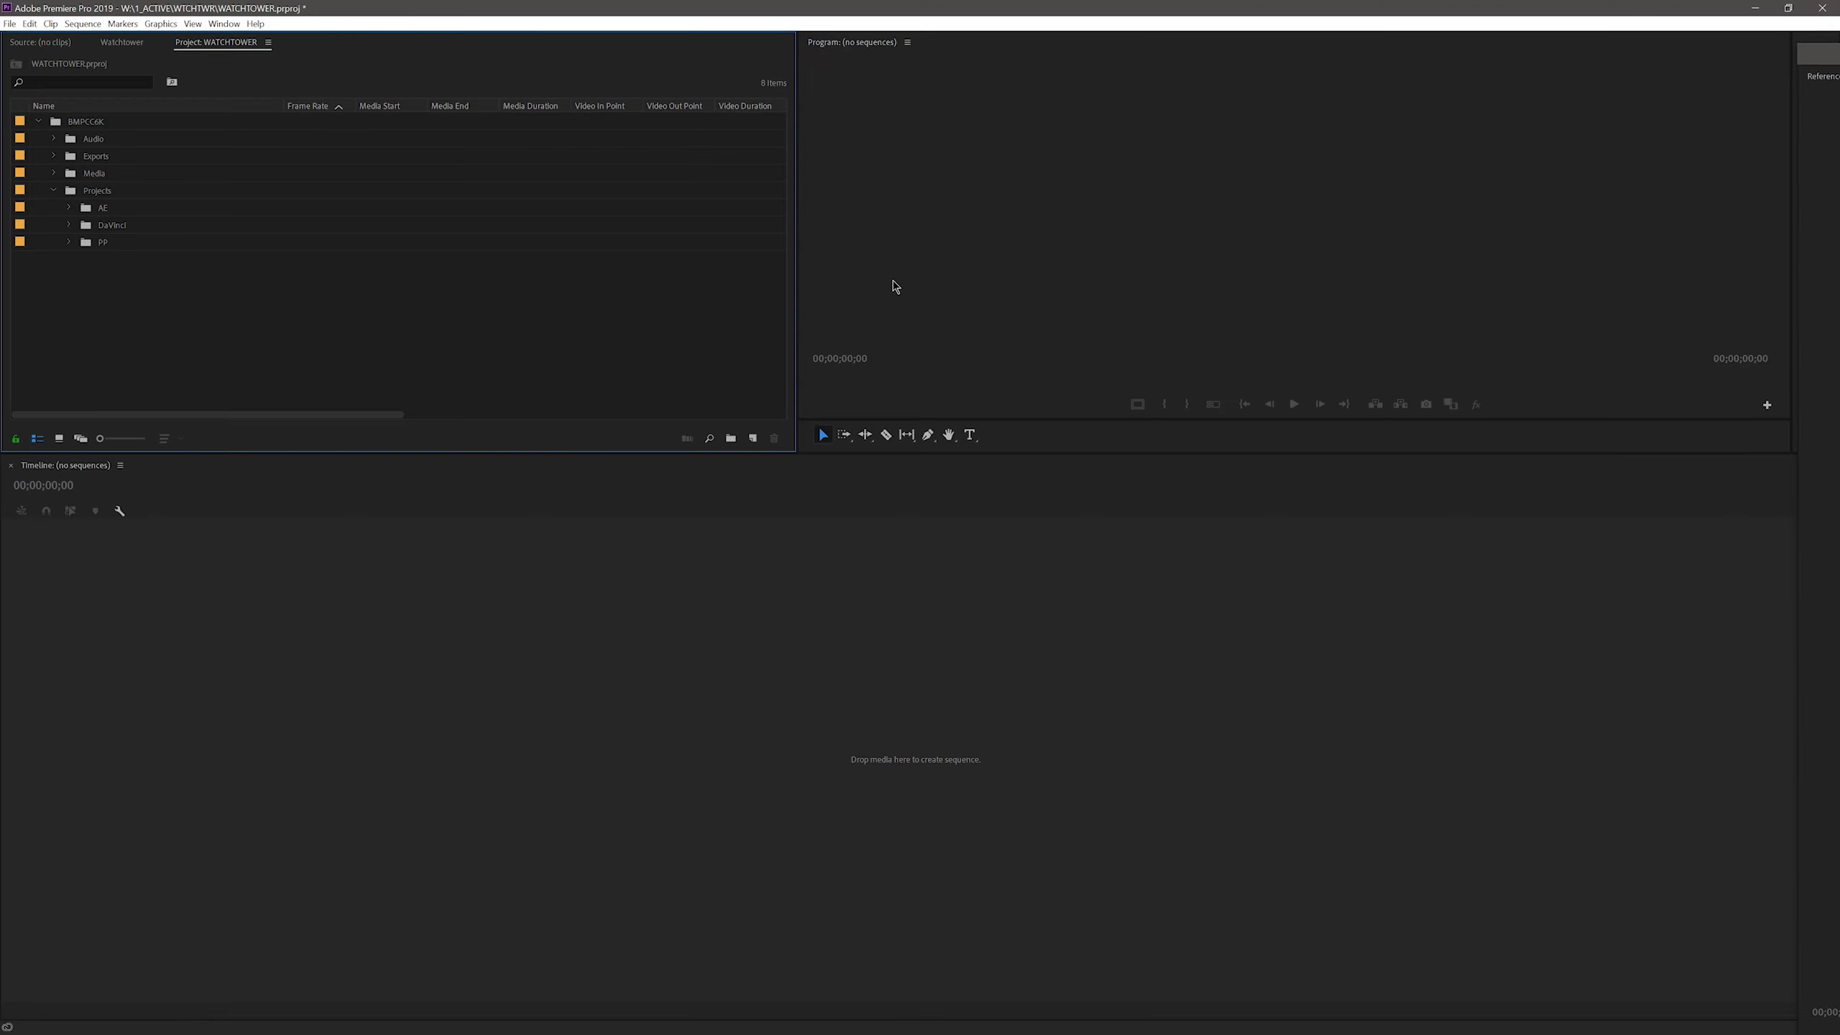